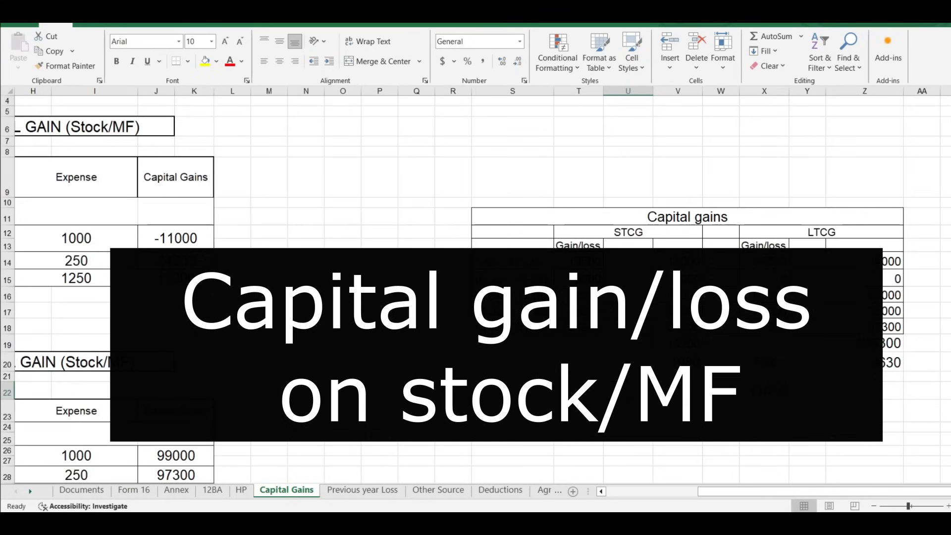
Review the Capital Gains worksheet's stock/MF tables and gains summary, and open the Previous year Loss sheet.
scroll(648, 478, left, 5)
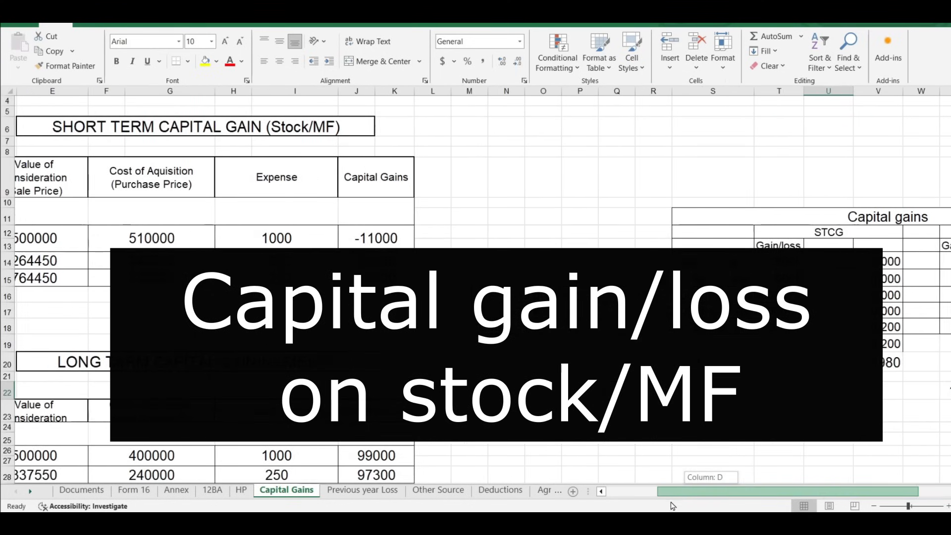
drag(677, 496, 651, 494)
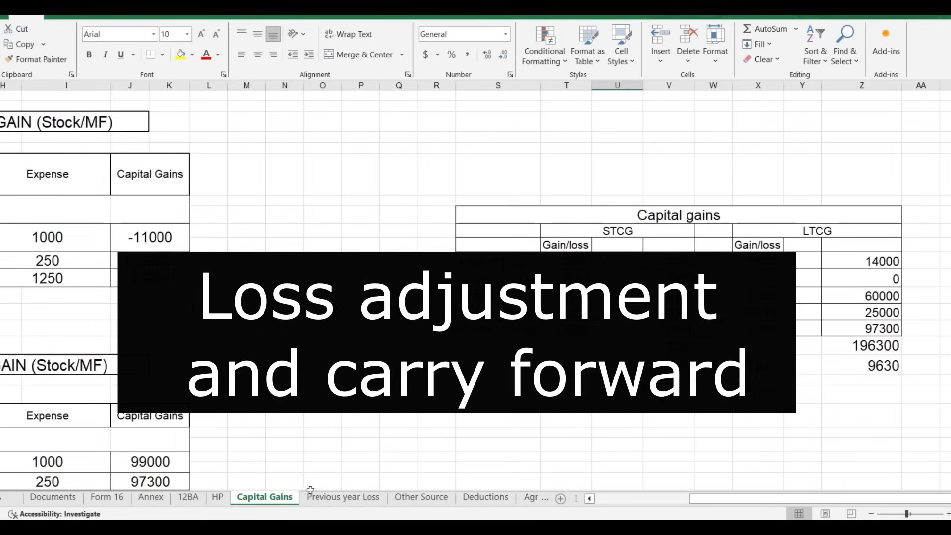
click(353, 500)
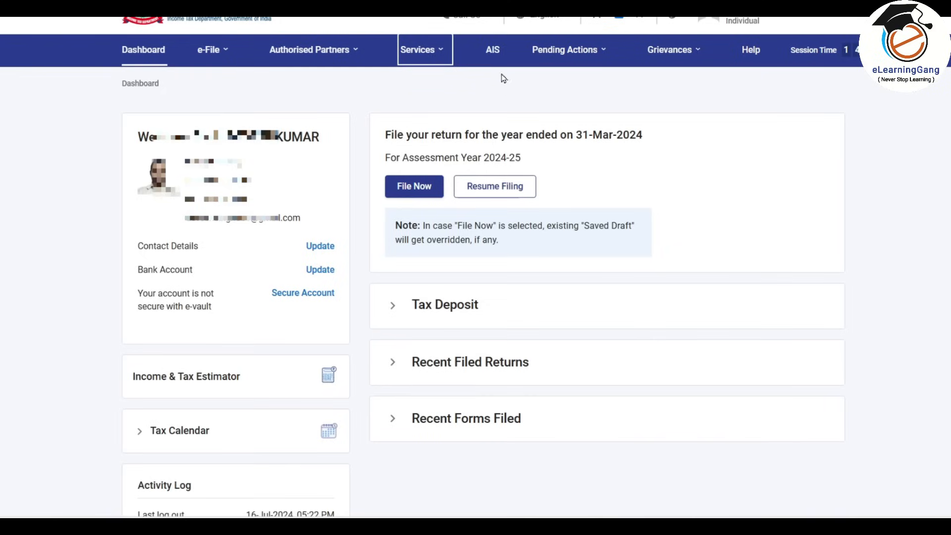
Switch to the income tax portal and start a new ITR-2 filing for Assessment Year 2024-25, proceeding to schedule selection.
mouse_move(208, 50)
mouse_move(212, 80)
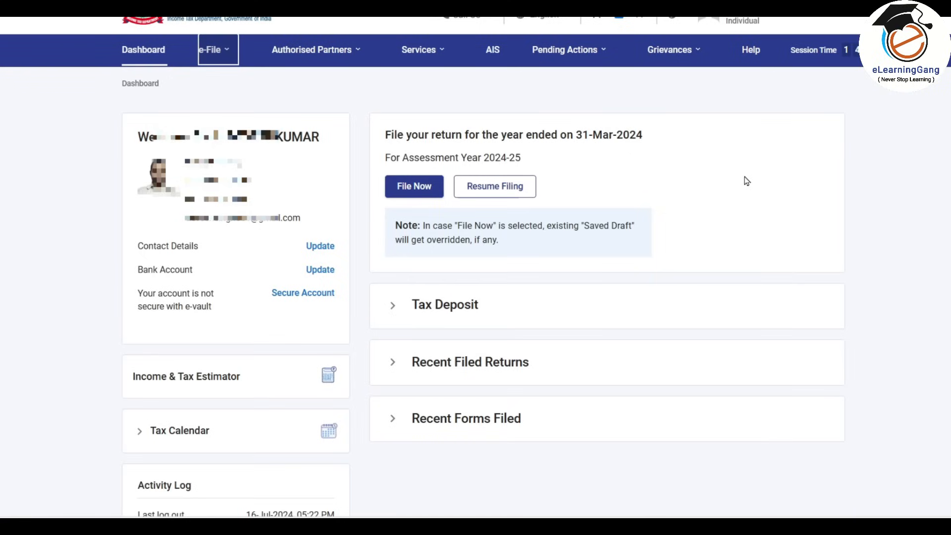
click(415, 191)
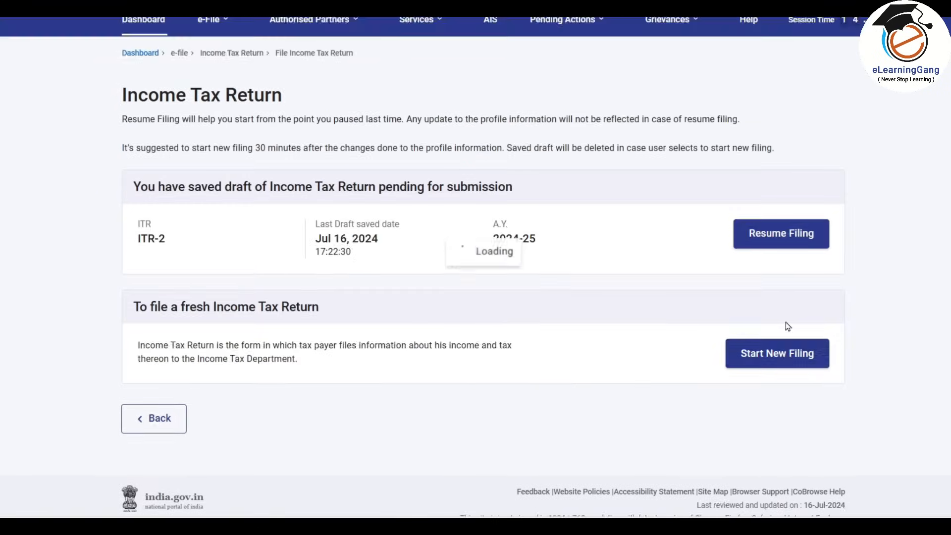
click(562, 282)
click(523, 239)
click(434, 324)
click(491, 350)
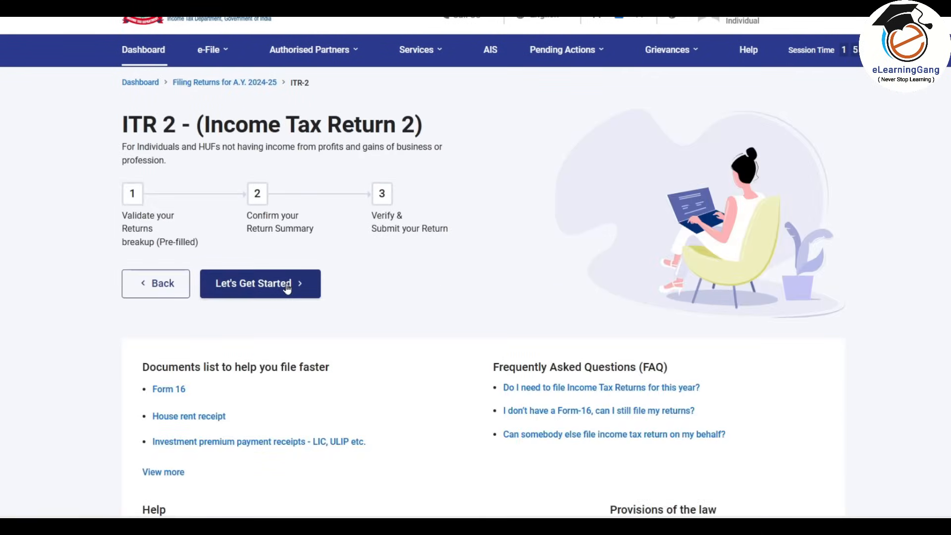
click(276, 403)
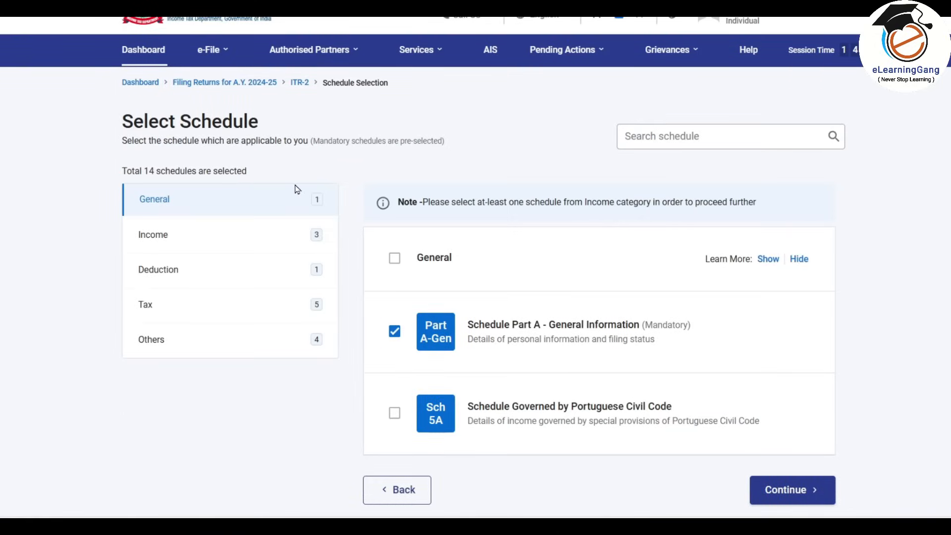
Check the Income schedules, continue with the selected schedules, skip the schedule questions and accept the pre-filled data notice.
click(244, 237)
scroll(247, 257, down, 15)
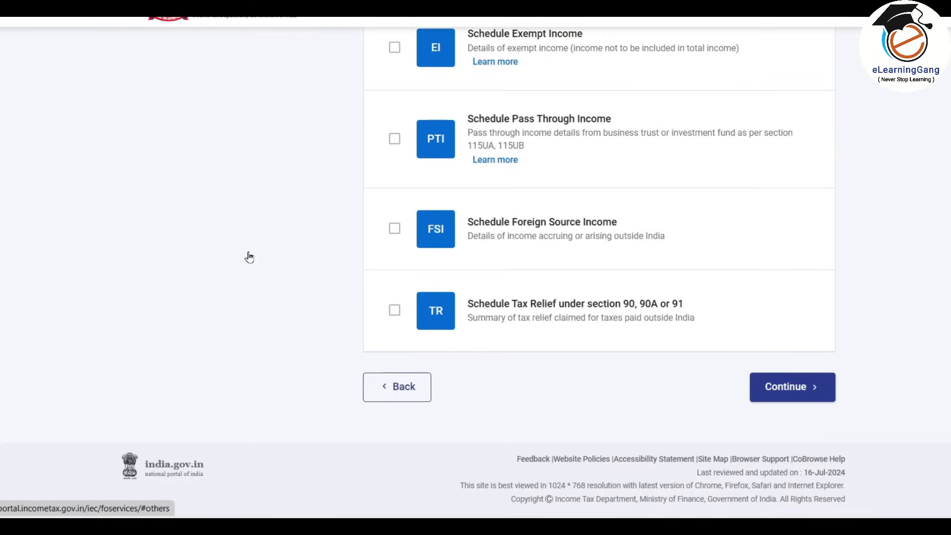
click(783, 388)
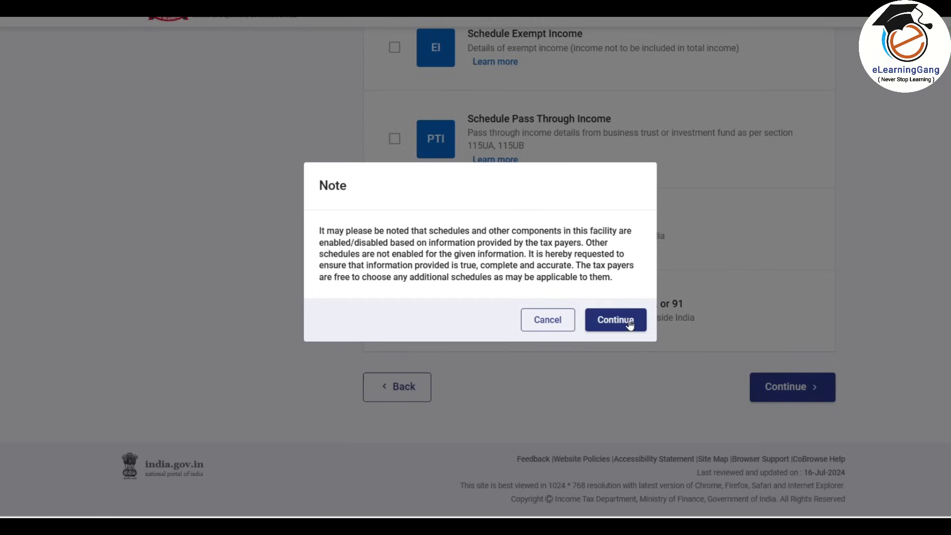
click(633, 322)
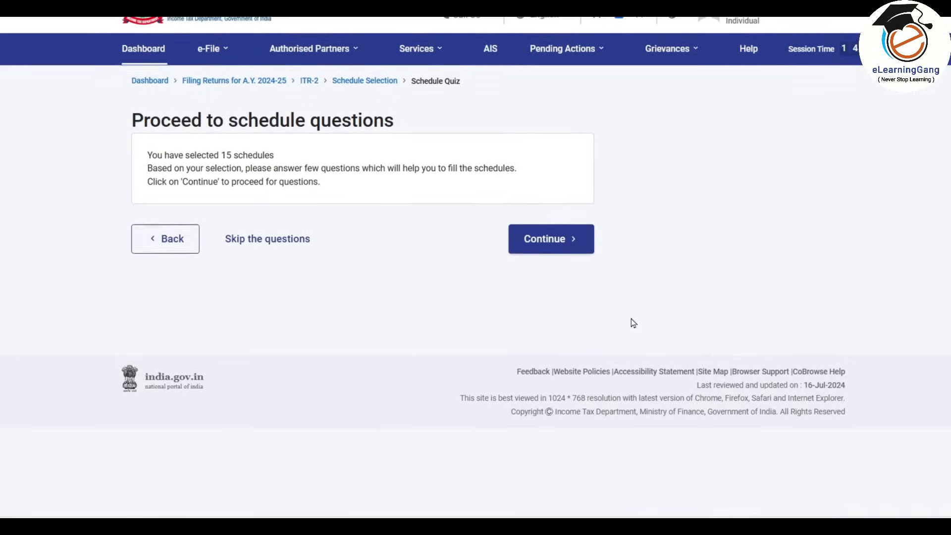
click(272, 239)
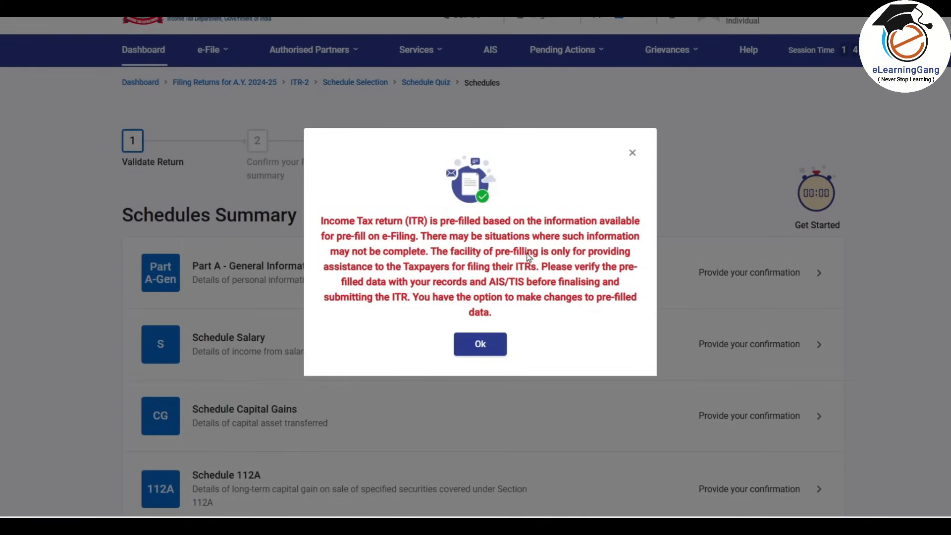
click(484, 355)
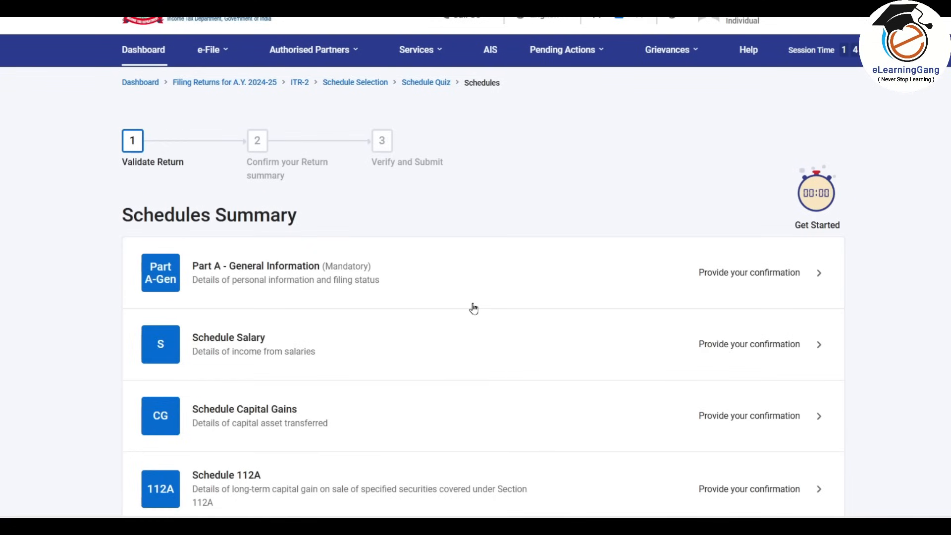
In the Filing Status of Part A - General Information, choose Yes for opting out of the new tax regime.
scroll(471, 308, down, 3)
scroll(372, 295, up, 2)
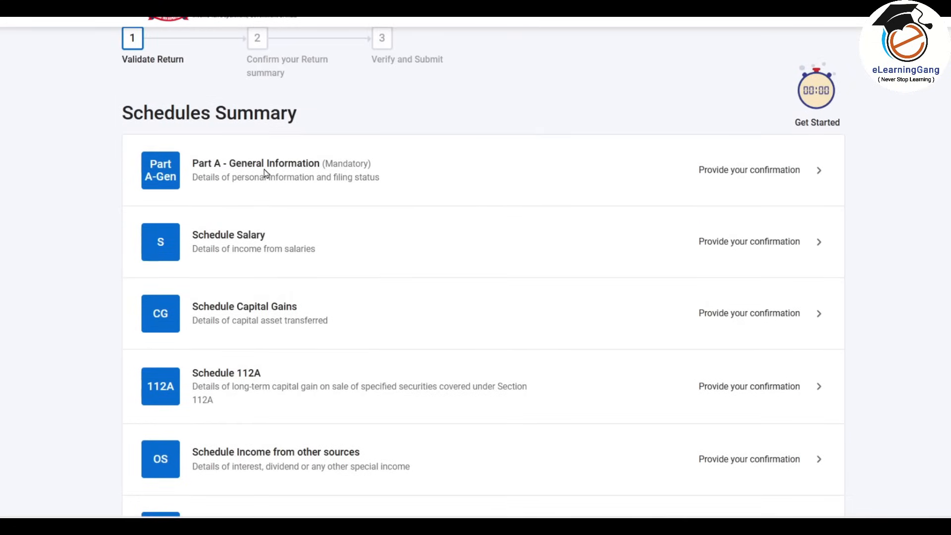
click(376, 188)
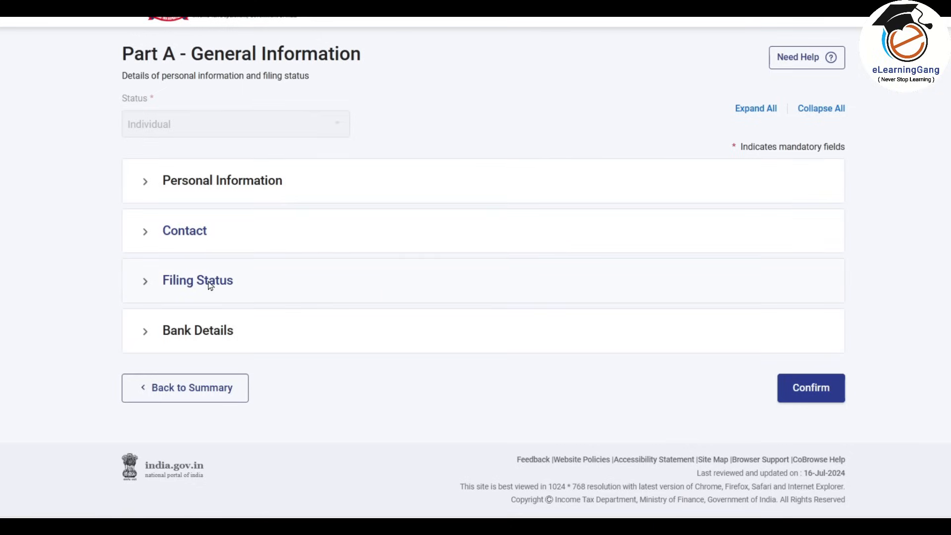
click(233, 283)
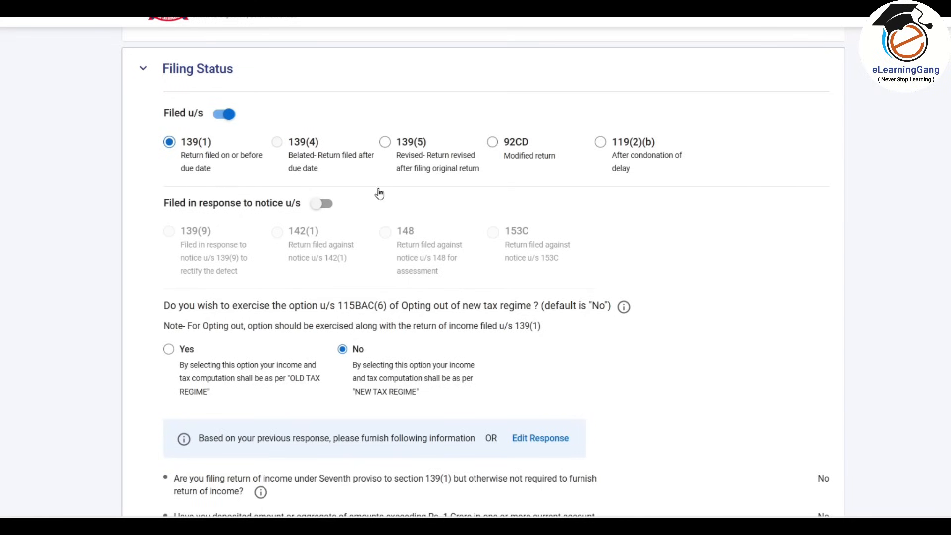
scroll(378, 195, down, 3)
scroll(379, 193, down, 1)
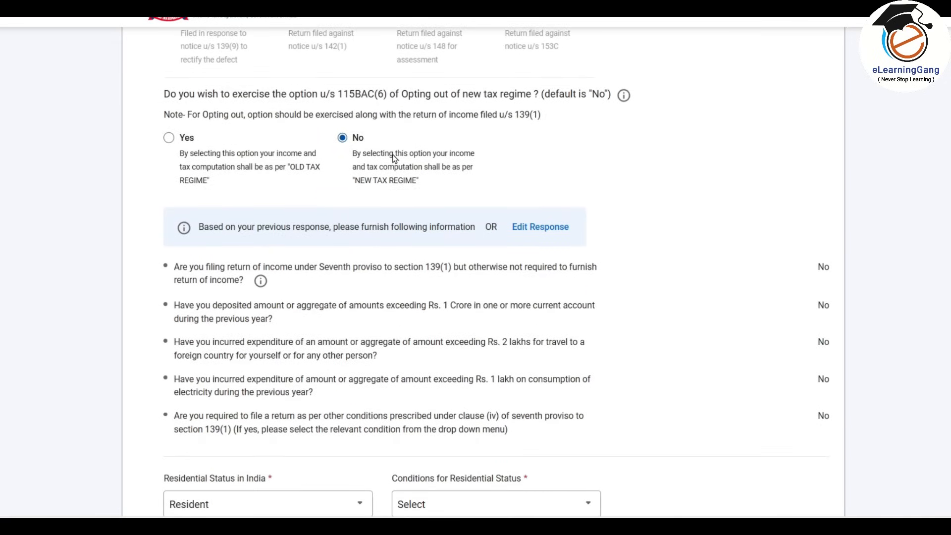
click(169, 137)
Select the applicable condition for the Resident residential status and check the remaining filing status answers.
scroll(444, 158, down, 5)
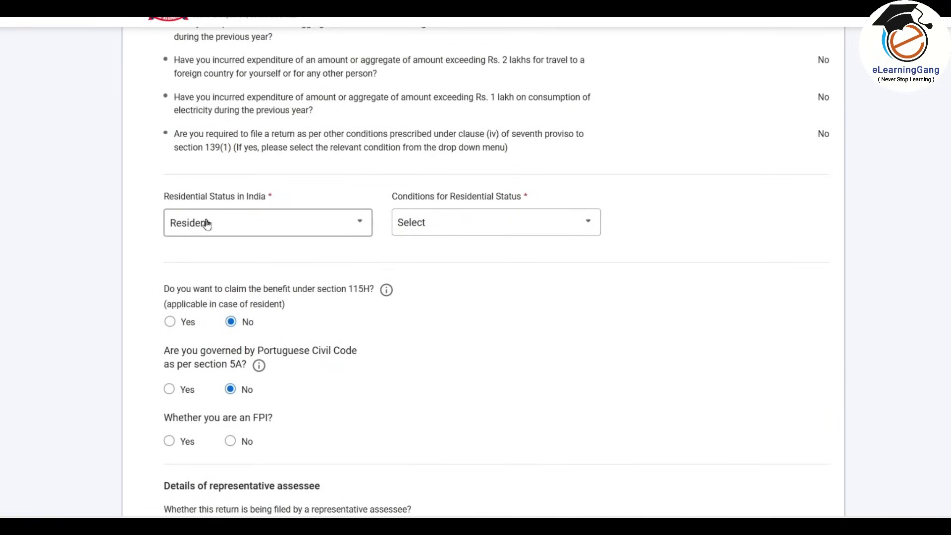
click(446, 224)
click(474, 280)
scroll(331, 225, down, 7)
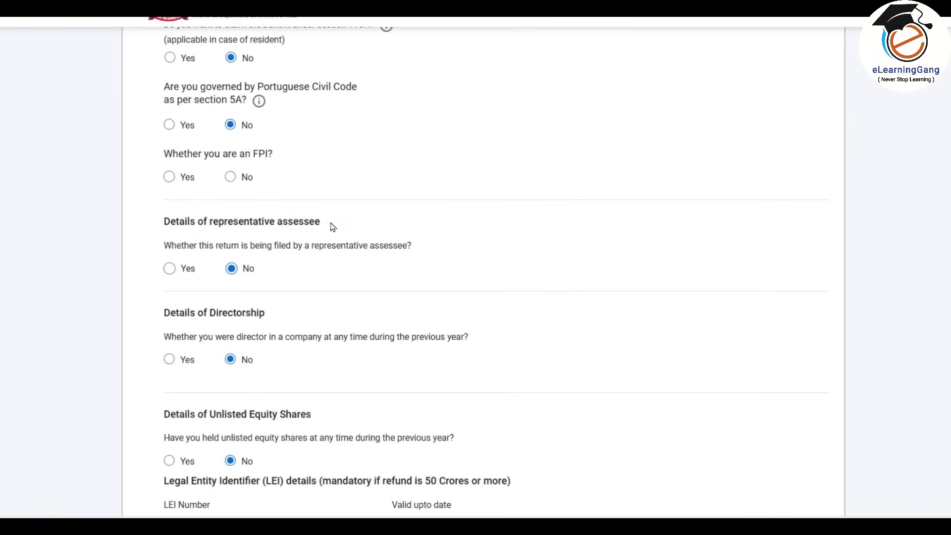
scroll(361, 238, down, 1)
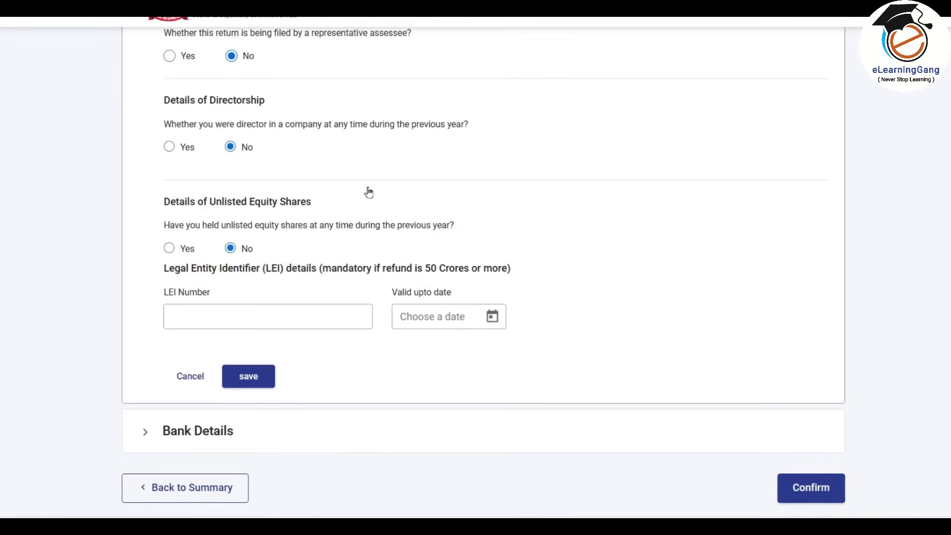
Save the filing status, check the bank details and confirm Part A - General Information.
click(251, 379)
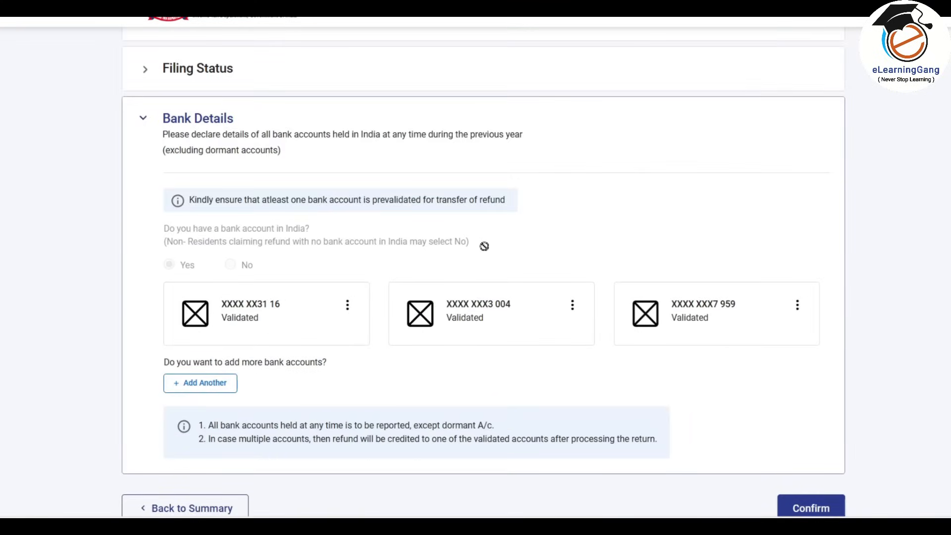
scroll(442, 268, down, 2)
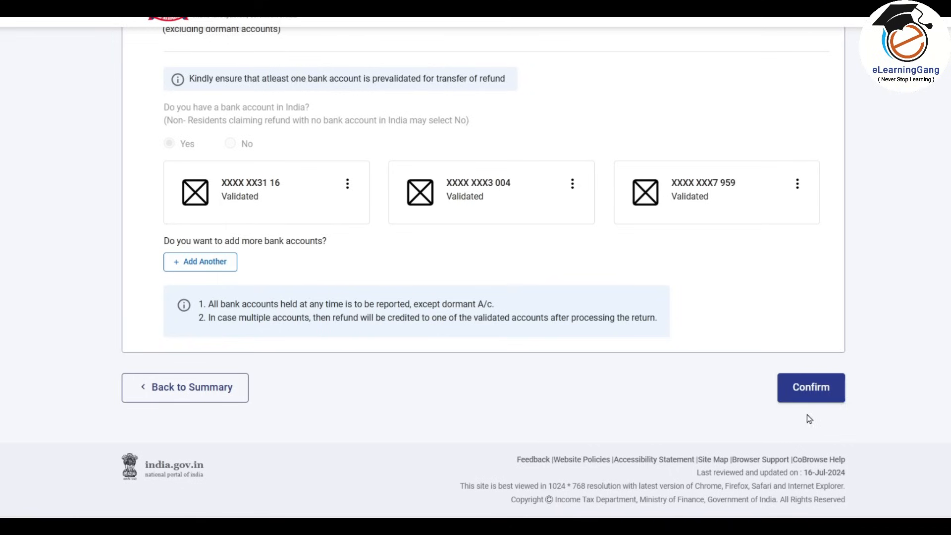
click(816, 392)
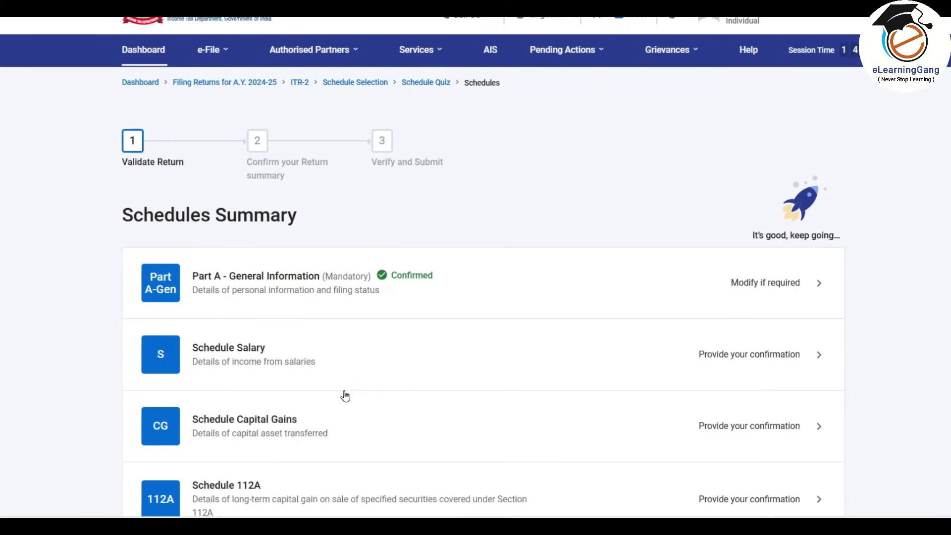
Open Schedule Salary, review the gross salary breakup and delete the existing Employer 1 entry.
click(483, 355)
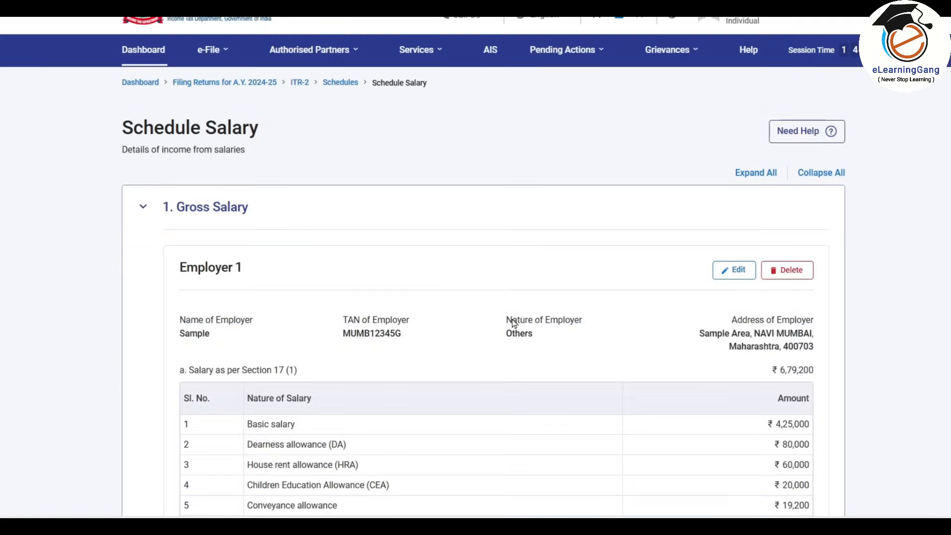
scroll(513, 324, down, 2)
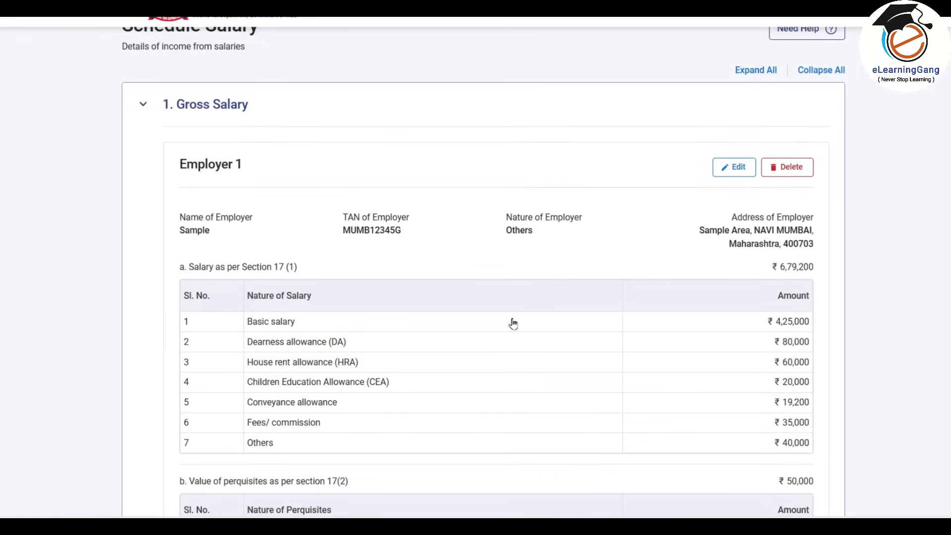
scroll(514, 323, down, 2)
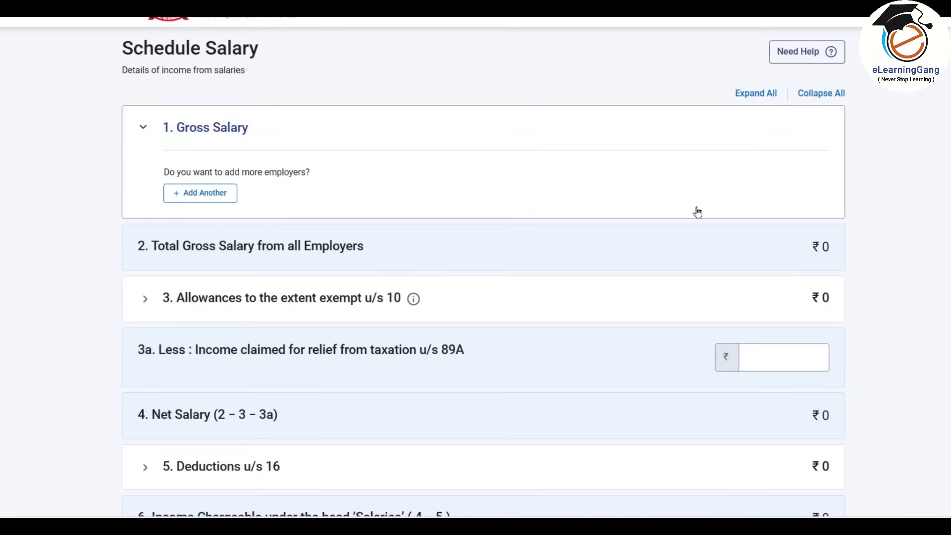
Add an employer named Sample with its TAN and address details, and set the nature of employer to Others.
click(218, 198)
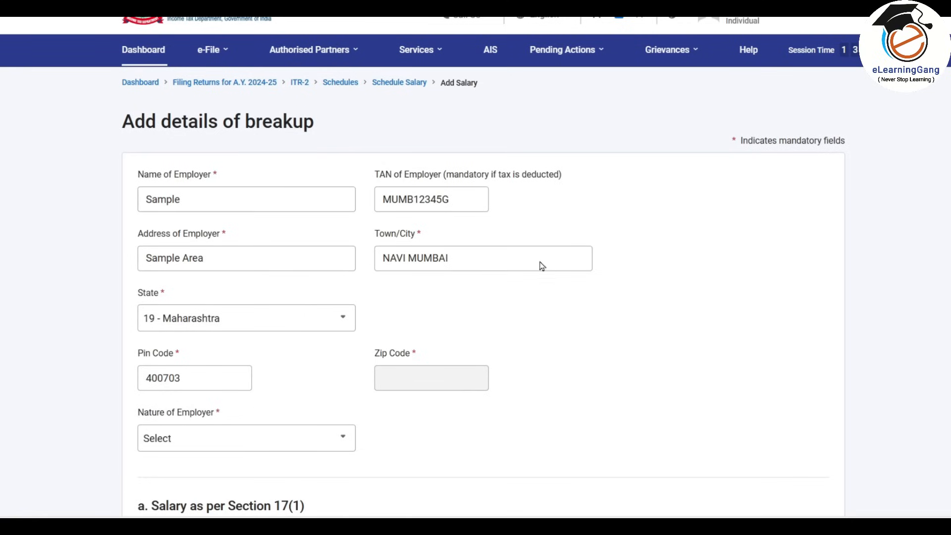
scroll(443, 291, down, 2)
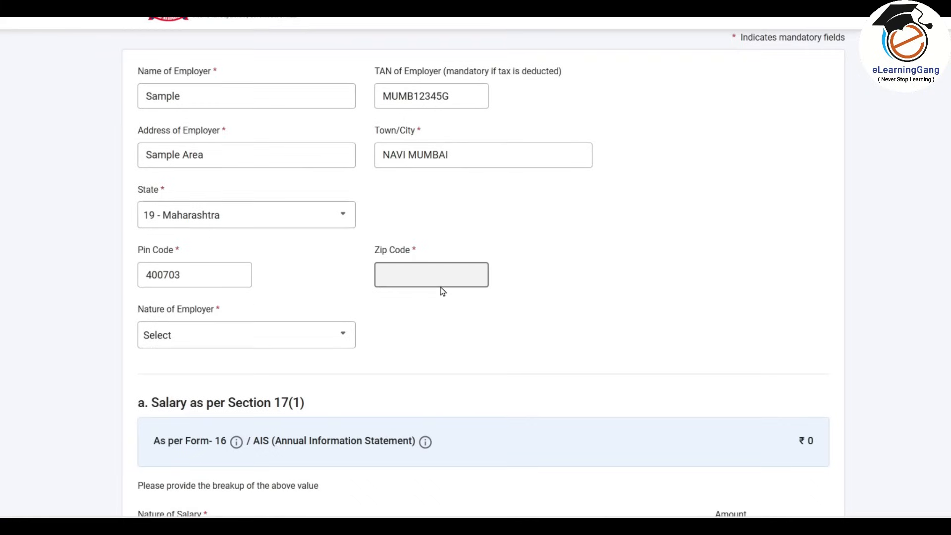
click(219, 342)
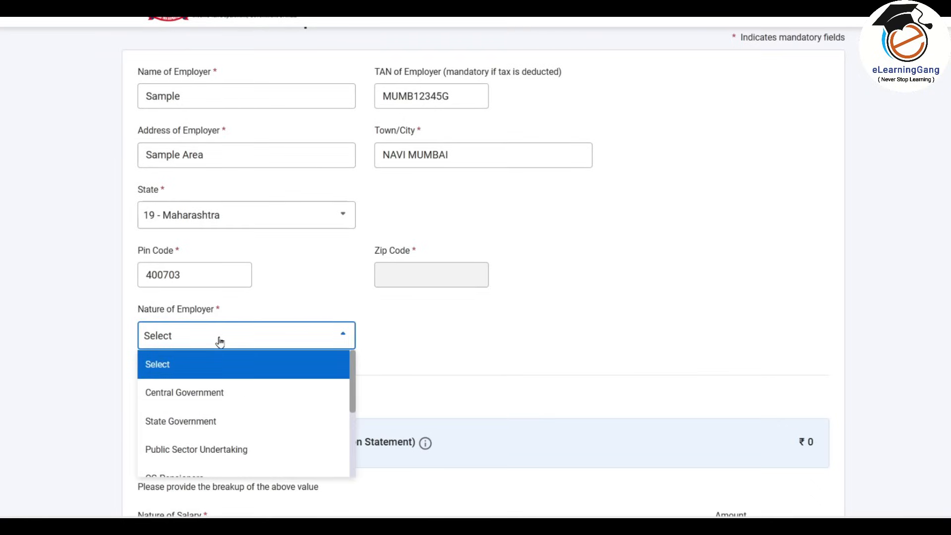
drag(353, 371, 351, 441)
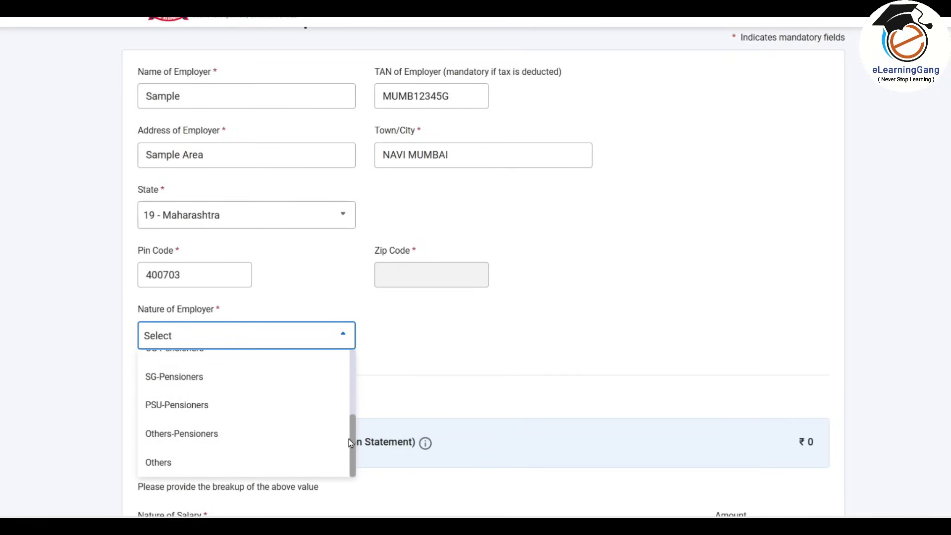
click(223, 468)
scroll(431, 361, down, 4)
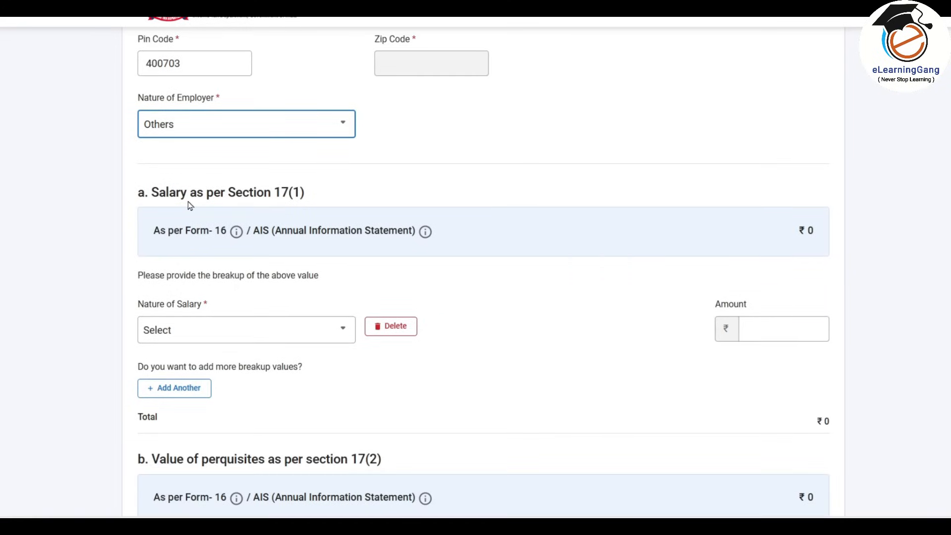
Set the first nature of salary under Section 17(1) to Basic salary and check the other available salary types.
scroll(368, 201, down, 3)
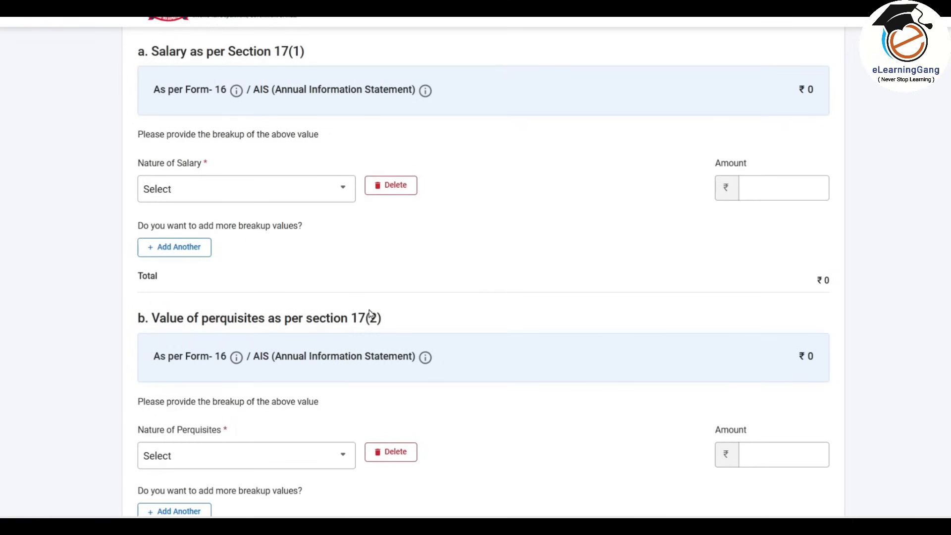
scroll(333, 233, down, 9)
scroll(424, 237, up, 9)
scroll(431, 233, up, 2)
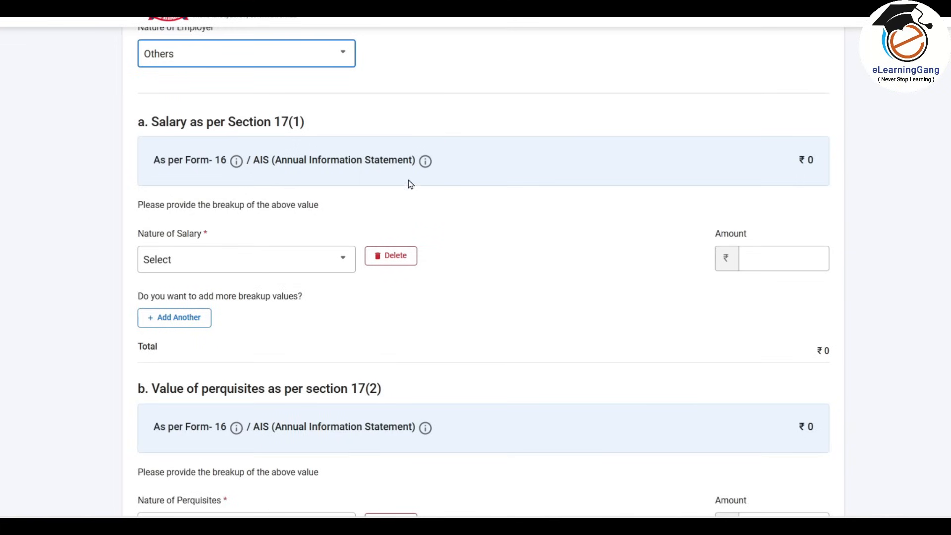
click(335, 259)
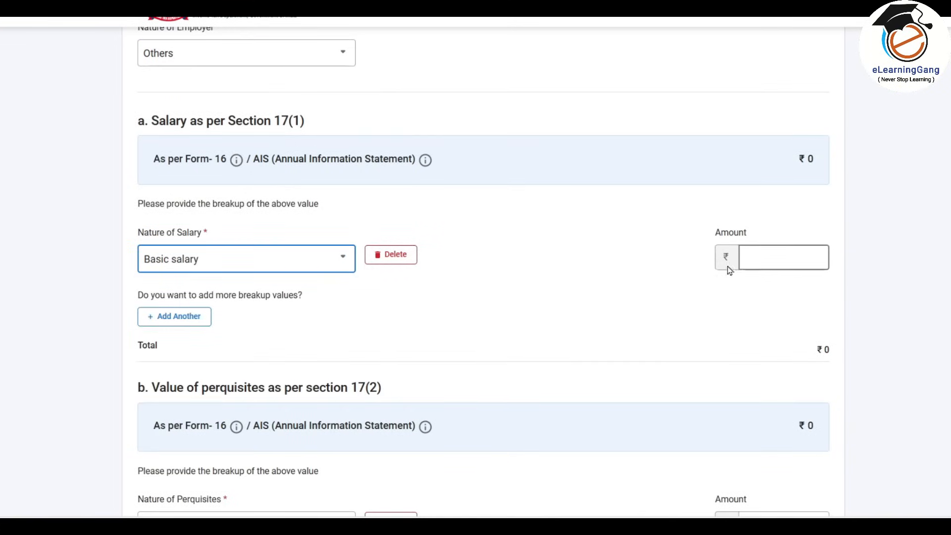
click(333, 260)
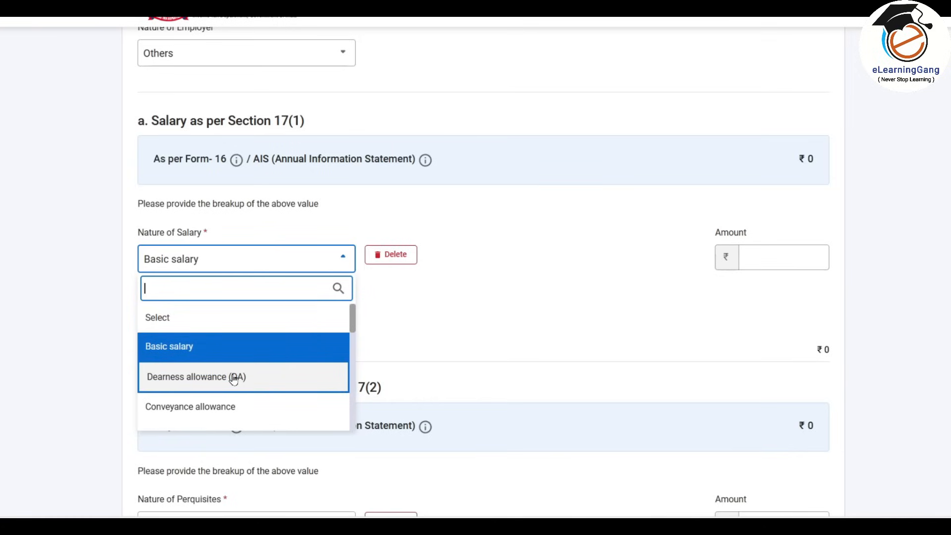
click(346, 271)
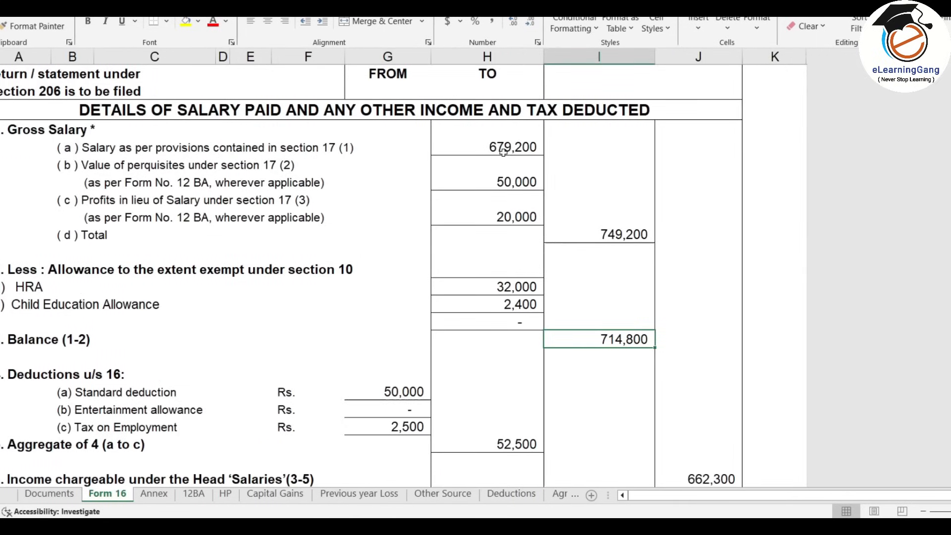
Check the Section 17(1) salary amount in the Form 16 sheet and its component breakup in the Annex sheet.
click(501, 151)
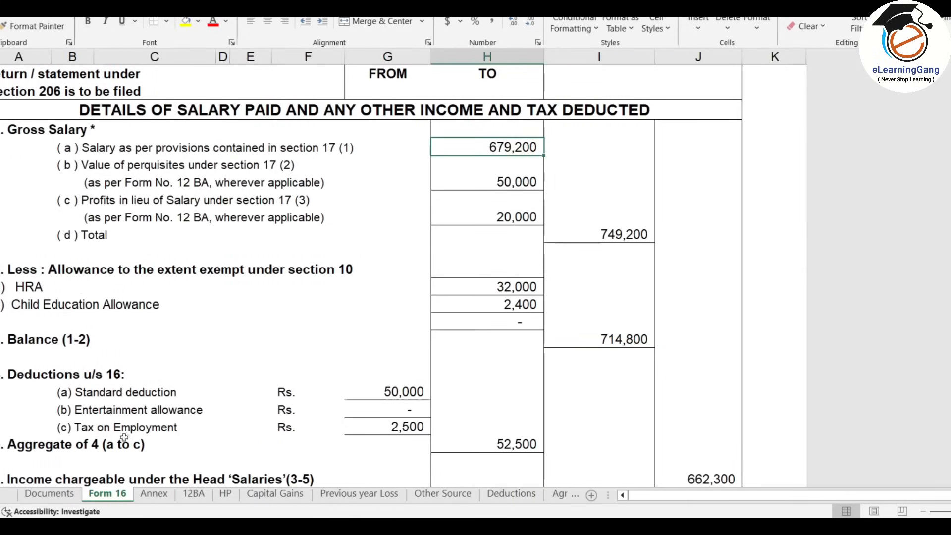
click(155, 494)
drag(623, 199, 623, 428)
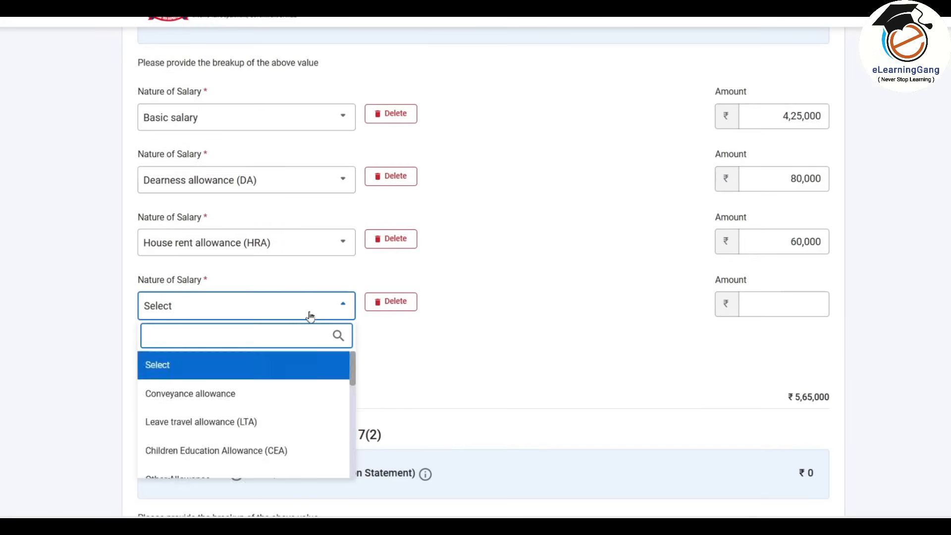
Set the fourth nature of salary in the return to Children Education Allowance (CEA) with an amount of 20,000.
scroll(237, 421, down, 3)
click(213, 448)
click(768, 304)
text(20000)
Add another Section 17(1) breakup entry for Conveyance allowance with an amount of 19,200.
click(174, 364)
click(246, 369)
scroll(252, 320, down, 5)
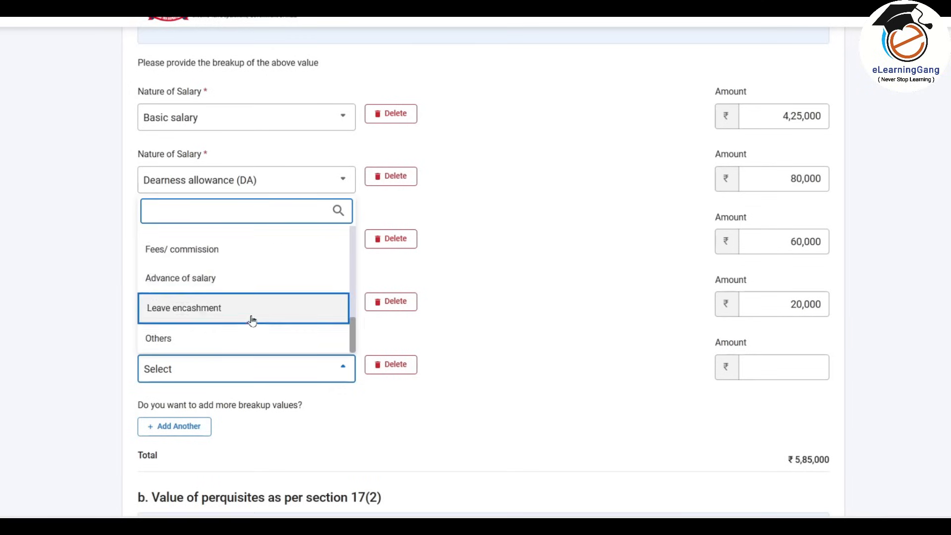
scroll(252, 320, up, 3)
click(233, 233)
click(765, 364)
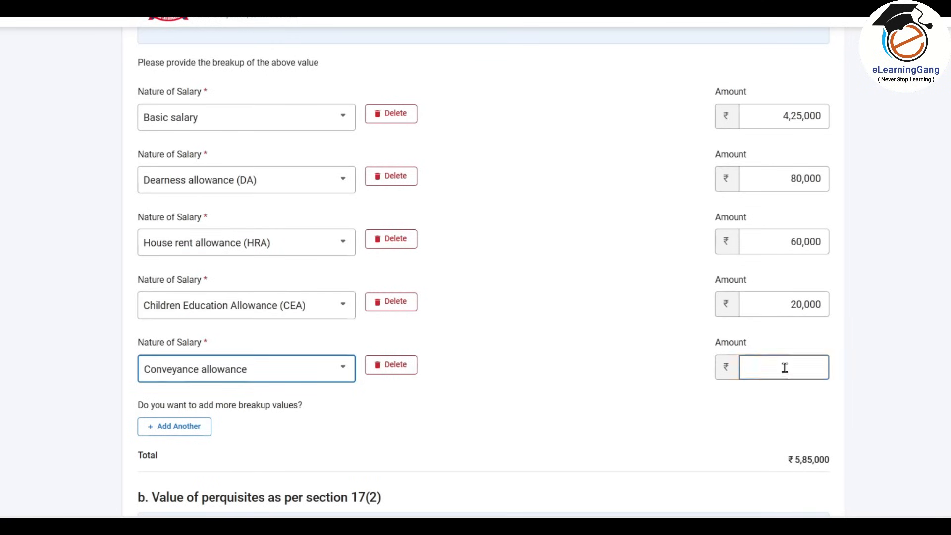
text(19200)
Add another Section 17(1) breakup entry for Fees/ commission with an amount of 35,000.
click(174, 426)
click(221, 432)
scroll(252, 342, down, 5)
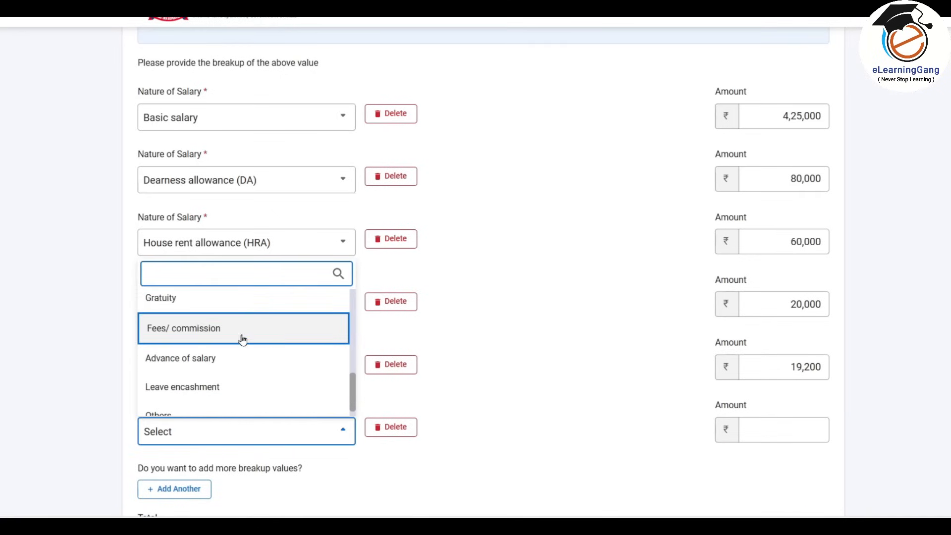
click(208, 312)
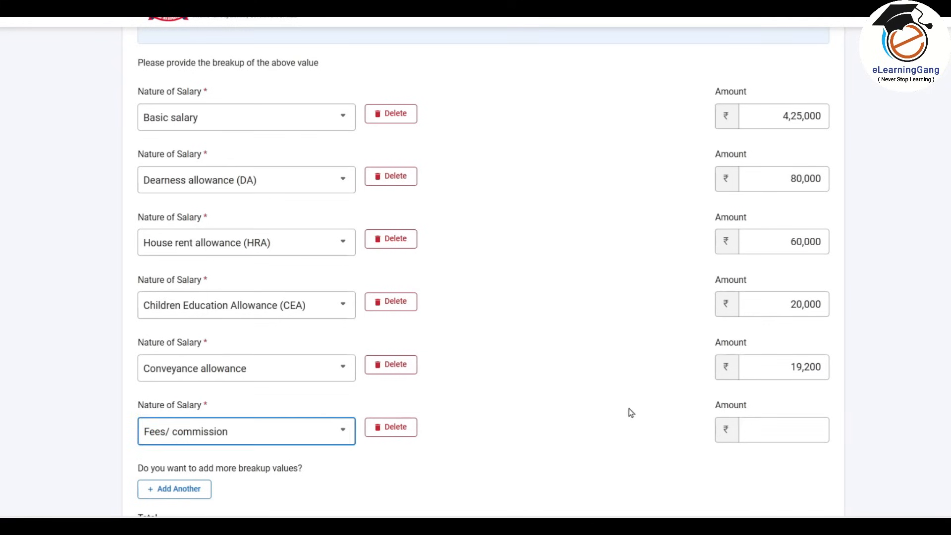
click(784, 430)
text(35000)
Add an Others entry to the Section 17(1) breakup, described as Bonus, with an amount of 40,000.
click(153, 489)
click(242, 493)
scroll(242, 412, down, 5)
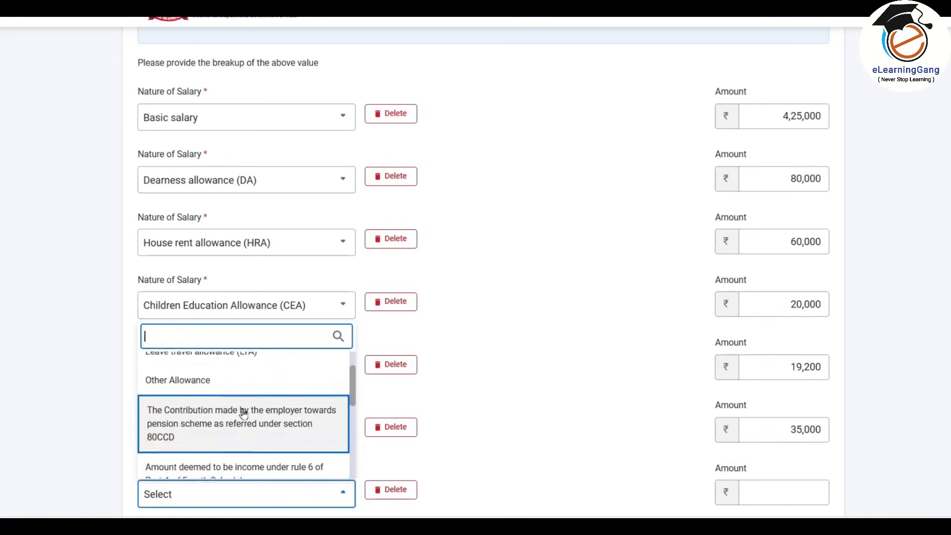
click(238, 453)
click(487, 353)
text(Bonus)
key(Tab)
text(40000)
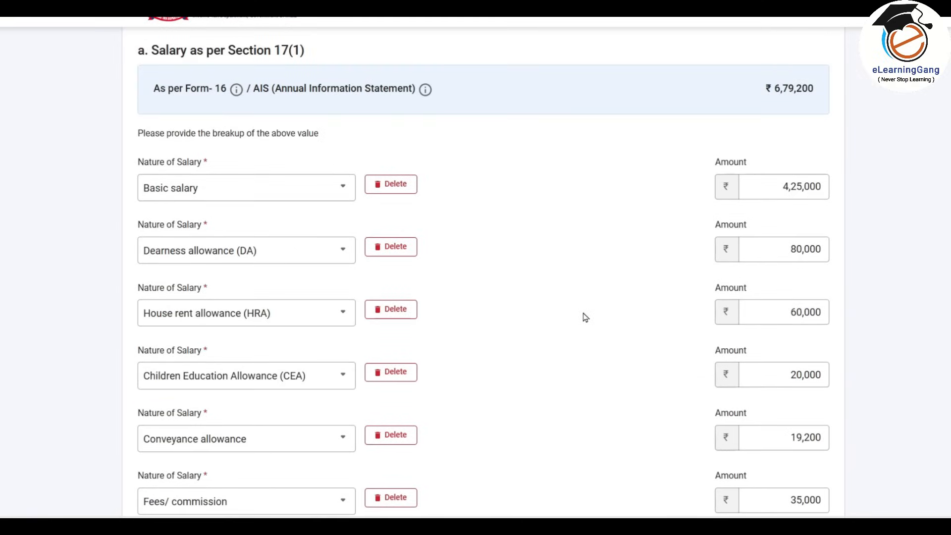
Compare the completed Section 17(1) salary breakup with the amounts in the Annex and Form 16 sheets.
scroll(586, 317, down, 3)
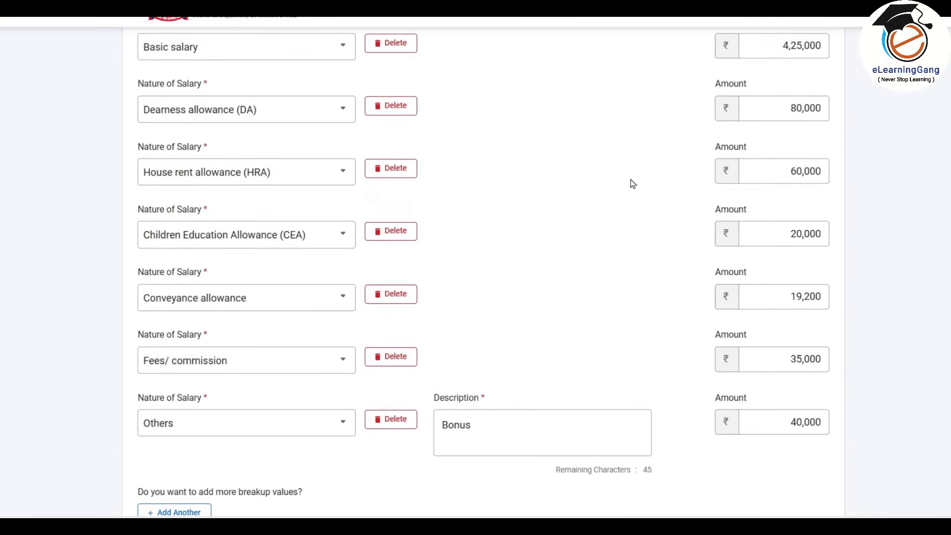
scroll(628, 254, down, 4)
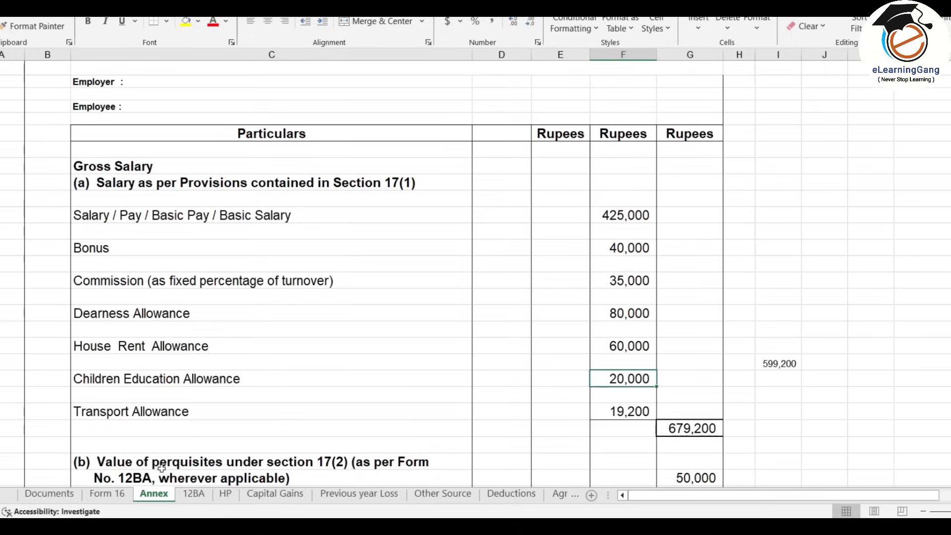
click(113, 494)
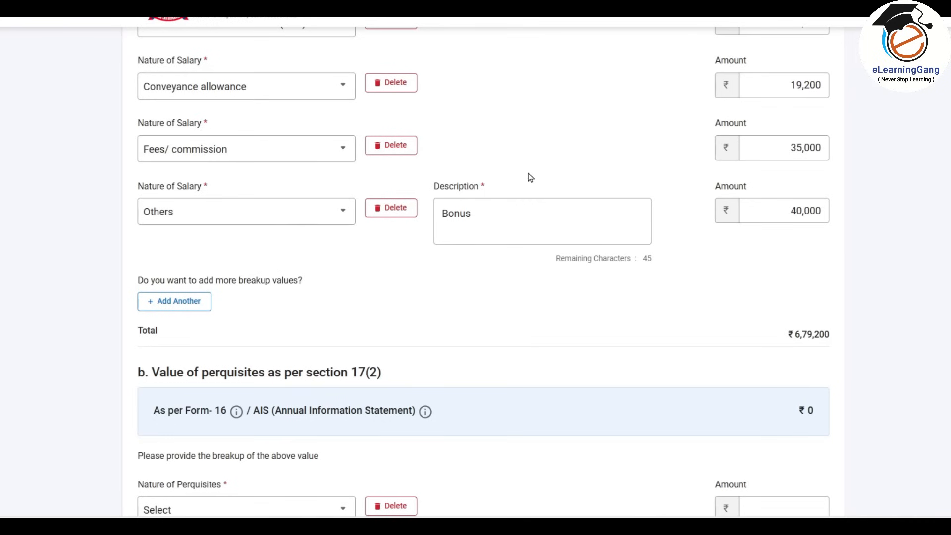
scroll(366, 369, up, 4)
scroll(385, 359, down, 3)
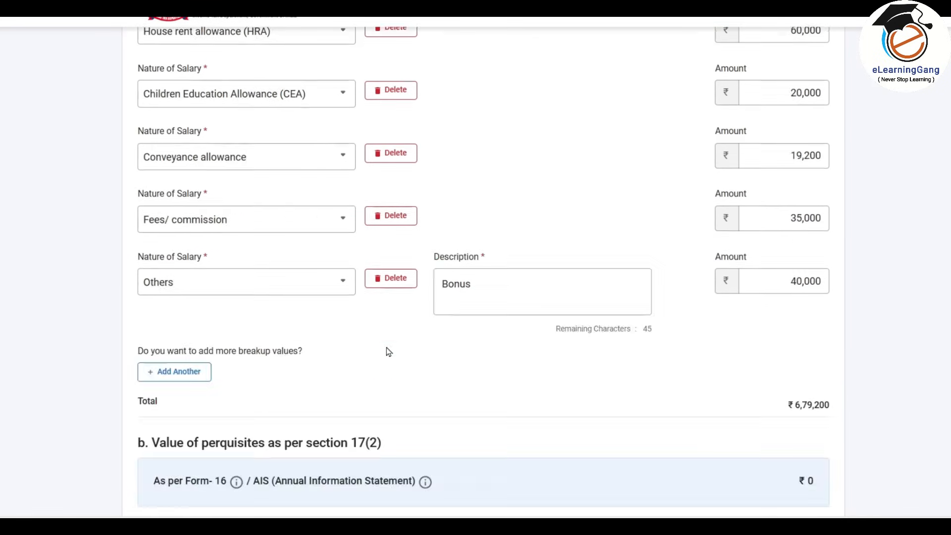
Look through the remaining nature of salary options for the Bonus entry and keep Others selected.
click(342, 282)
scroll(334, 187, up, 3)
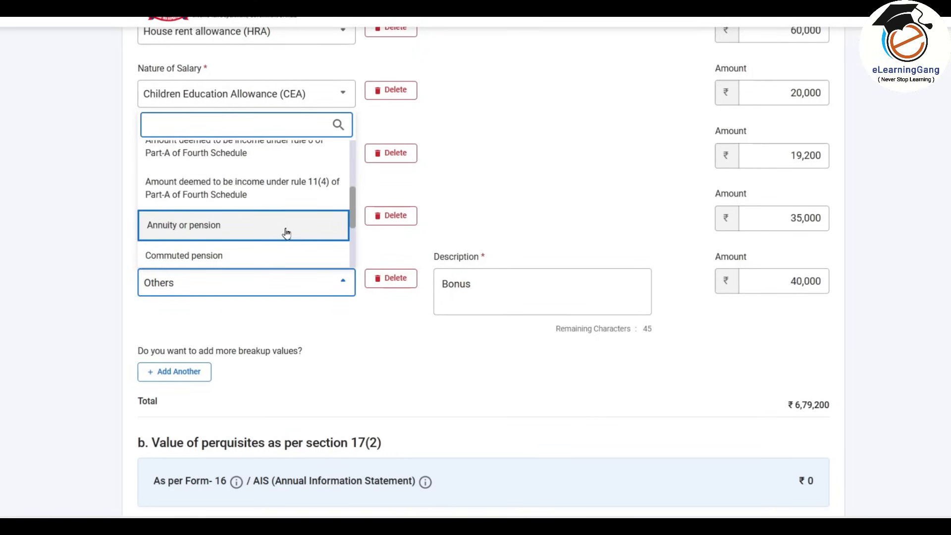
scroll(349, 218, down, 3)
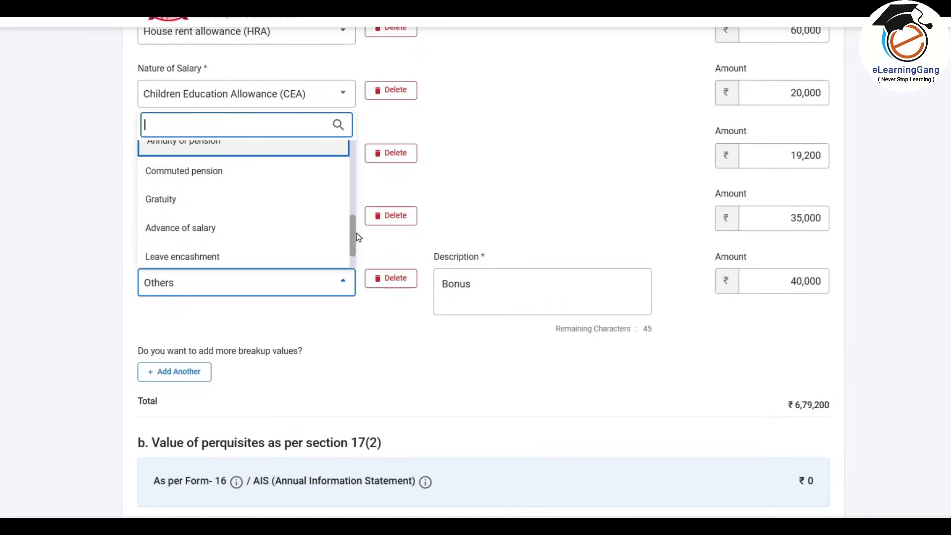
scroll(357, 234, down, 2)
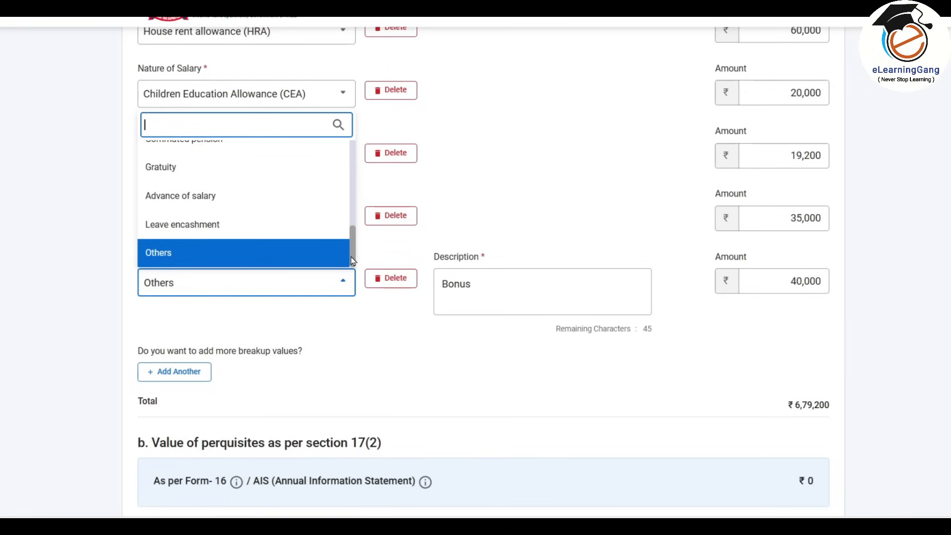
drag(351, 256, 355, 141)
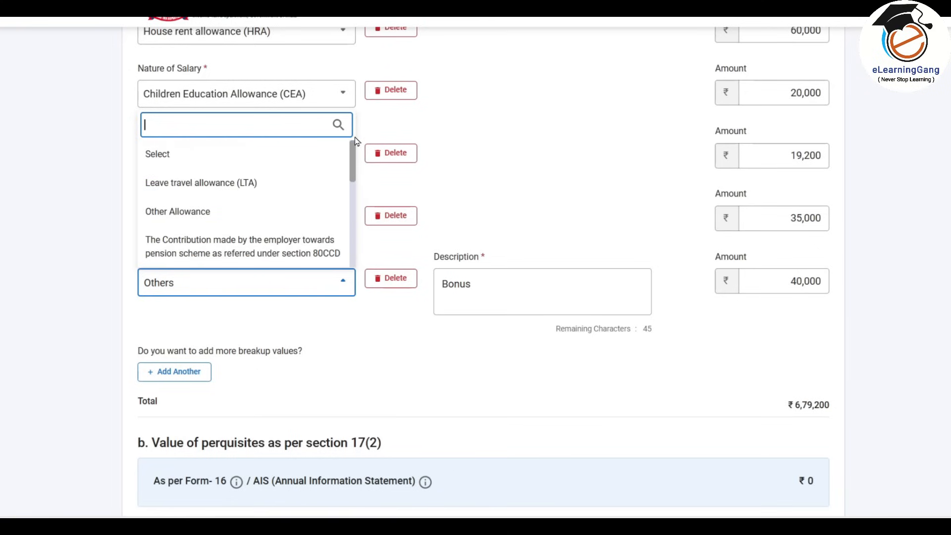
click(527, 224)
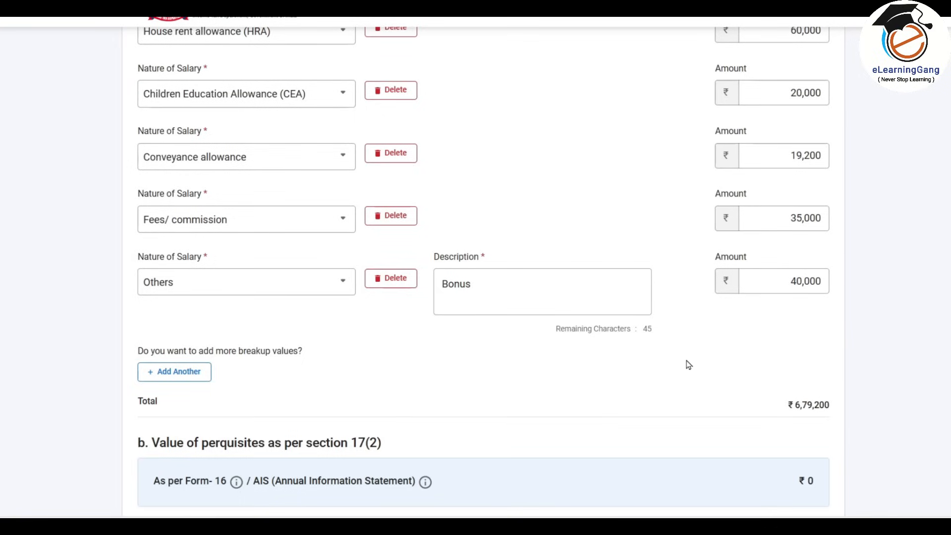
Enter perquisites of 30,000 for concessional loans, 10,000 for gifts and 10,000 for other benefits, plus 50,000 as Any other profit in lieu of salary.
scroll(688, 365, down, 7)
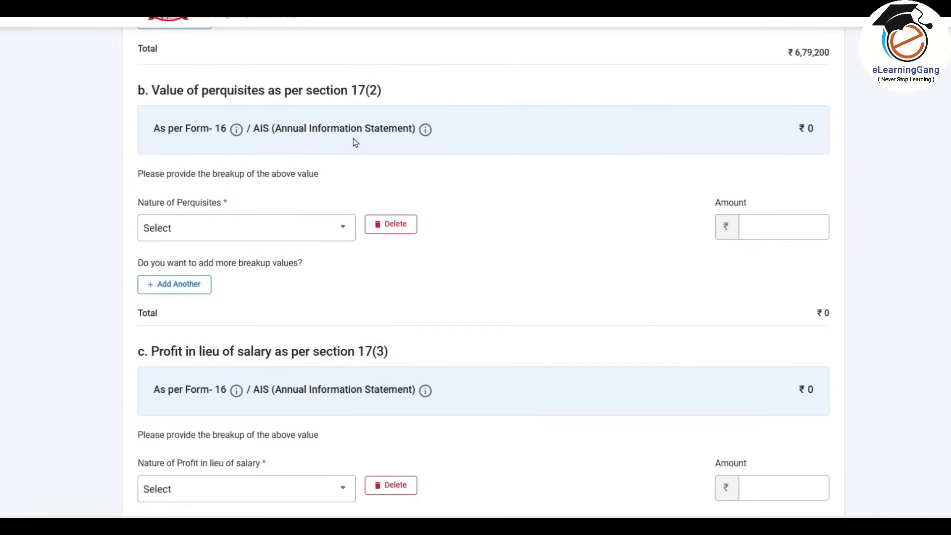
scroll(540, 186, down, 3)
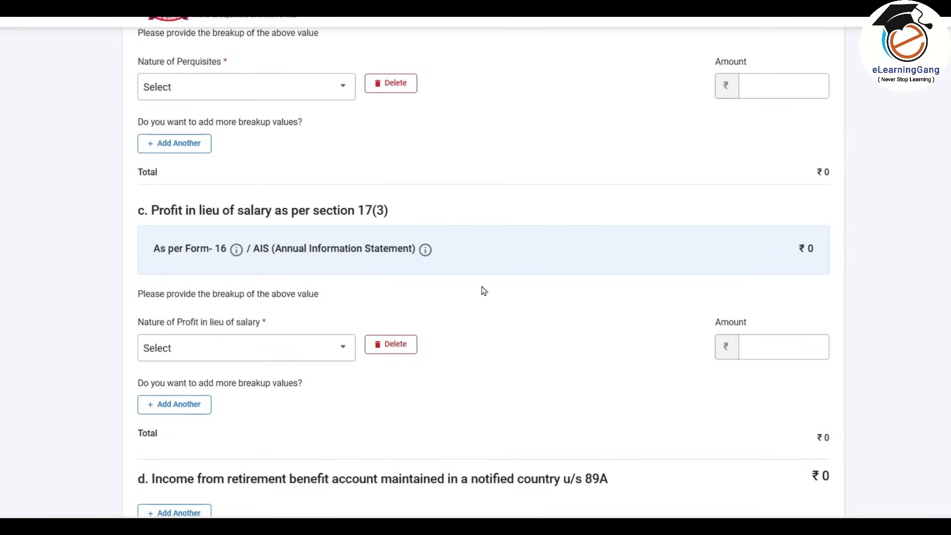
scroll(484, 291, up, 3)
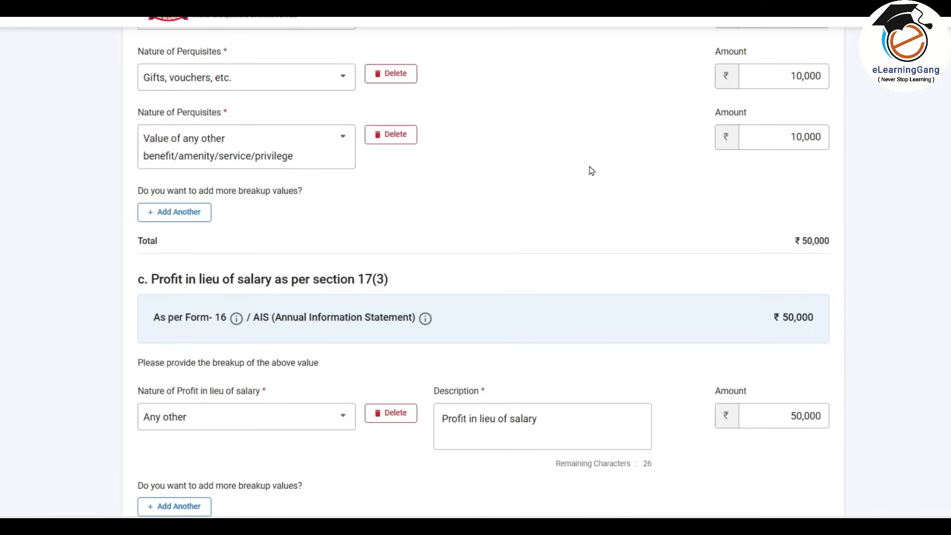
scroll(601, 198, up, 2)
Leave the retirement benefit account incomes blank, check the gross salary and add the employer's salary details.
scroll(603, 198, down, 10)
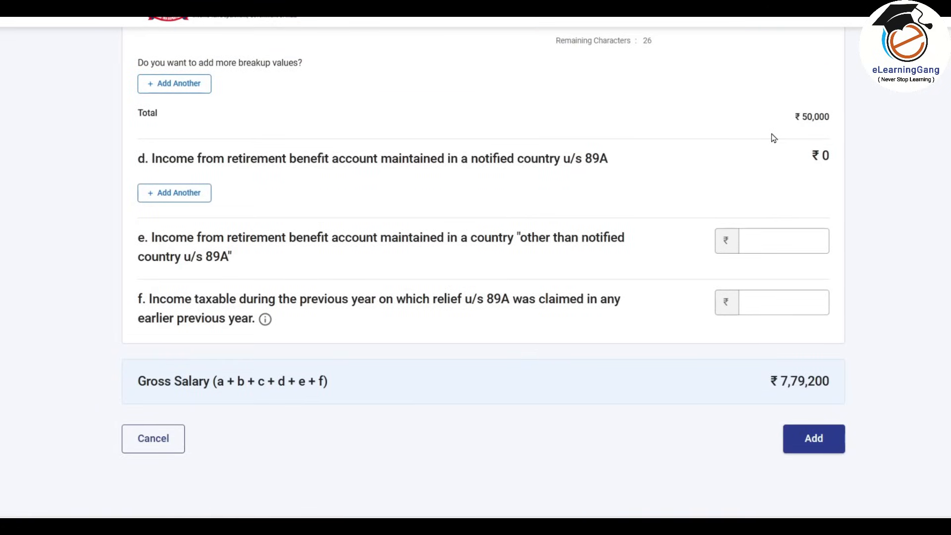
scroll(775, 138, down, 2)
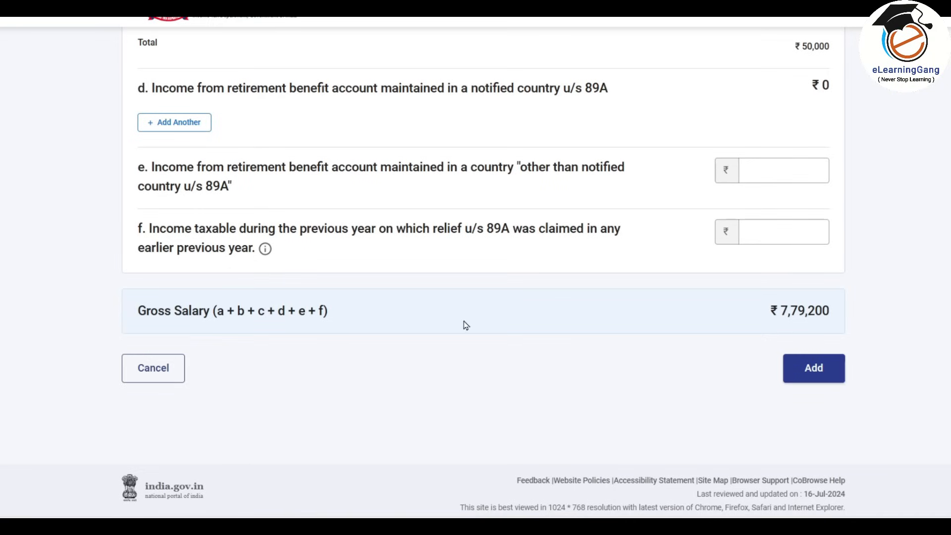
click(815, 377)
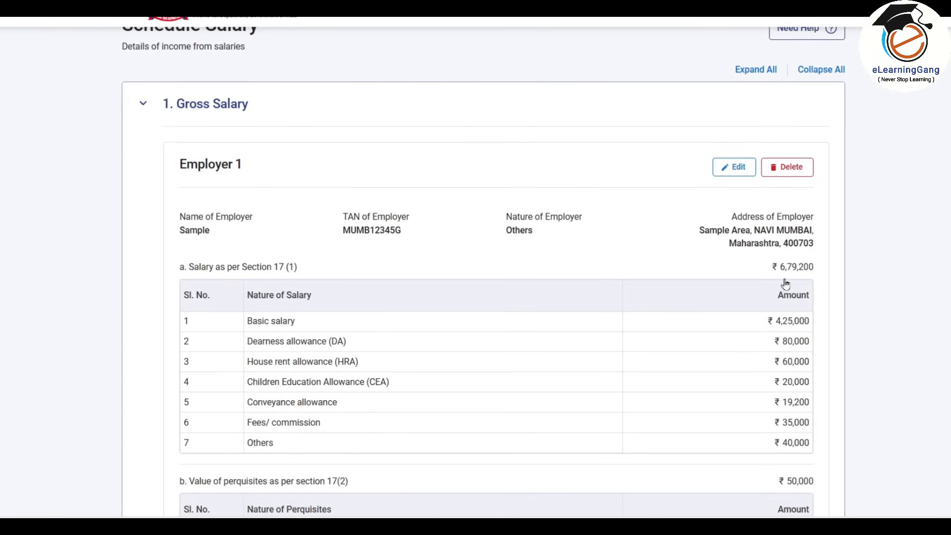
Review the added employer's salary, perquisites and profit in lieu details, and expand the allowances exempt u/s 10.
scroll(750, 262, down, 8)
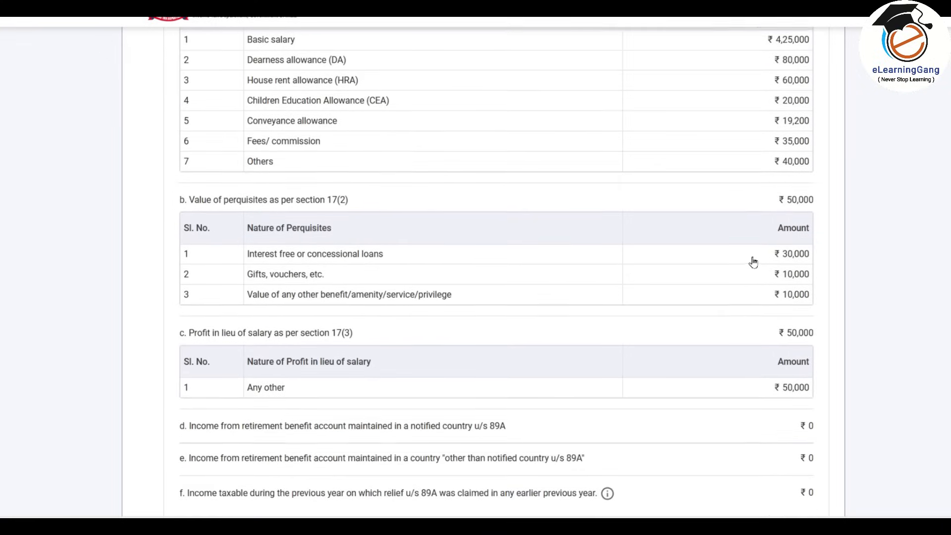
scroll(752, 262, down, 5)
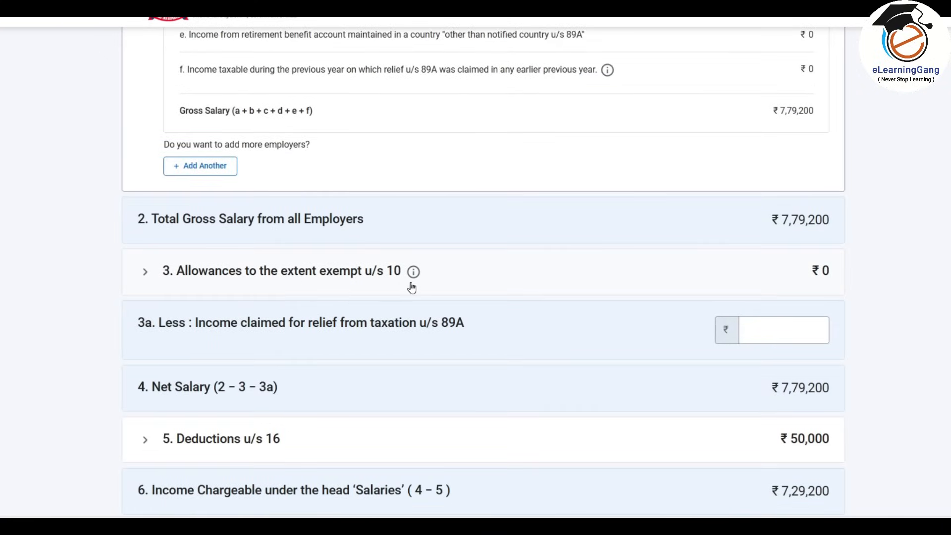
click(369, 272)
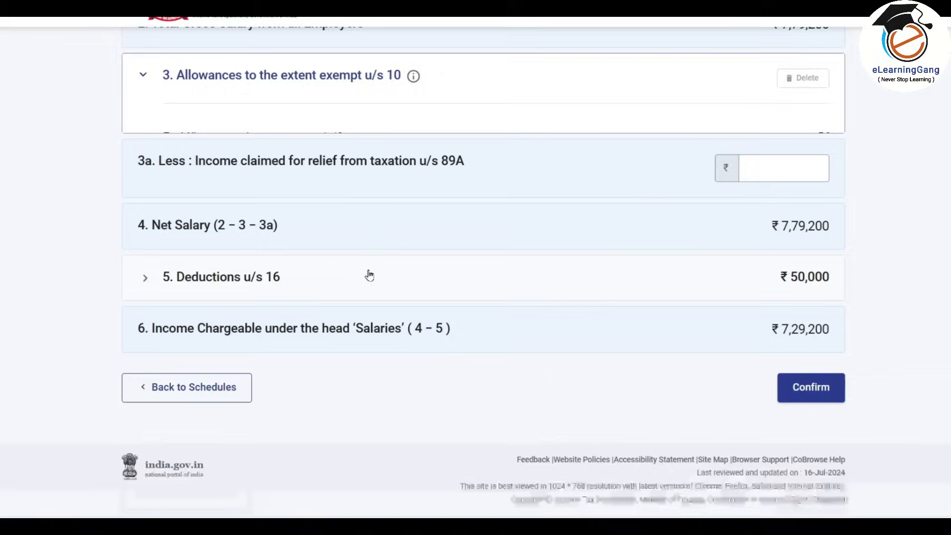
scroll(465, 237, up, 3)
scroll(467, 238, up, 2)
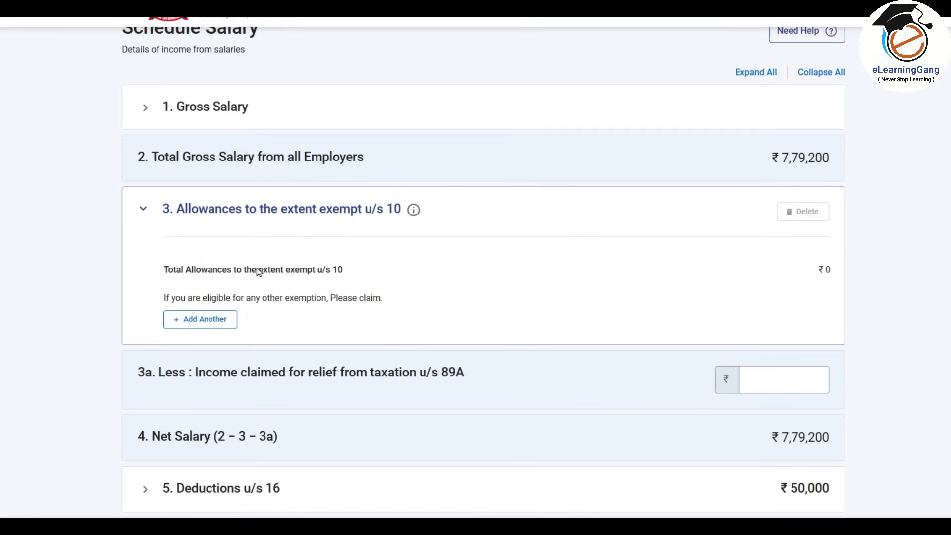
Add an exempt allowance of type Sec 10(13A)-House Rent Allowance with an amount of 32,000.
click(217, 320)
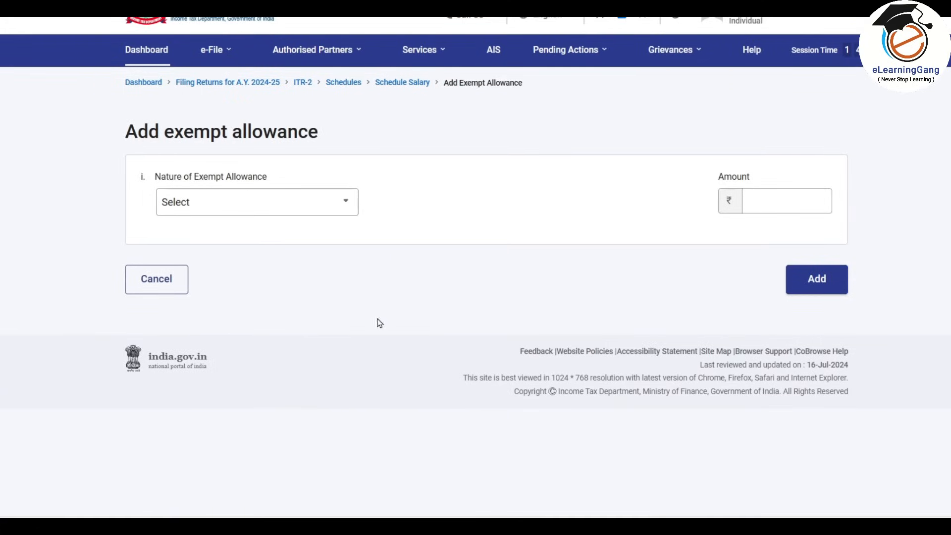
click(337, 203)
drag(357, 258, 355, 337)
click(233, 265)
click(793, 201)
text(32000)
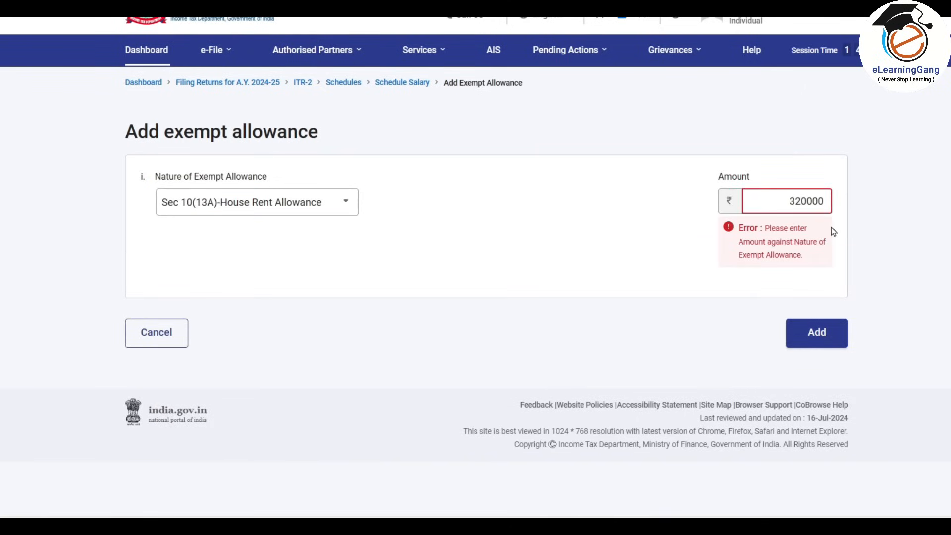
click(790, 338)
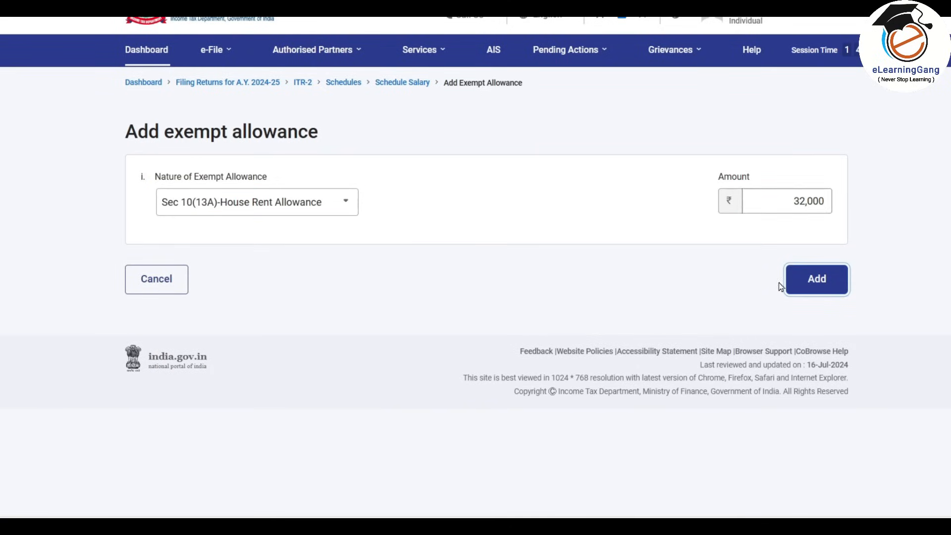
click(817, 279)
Add a second exempt allowance of 2,400 under Sec10(14)(ii) - Prescribed Allowances or benefits for personal expenses.
scroll(342, 235, down, 5)
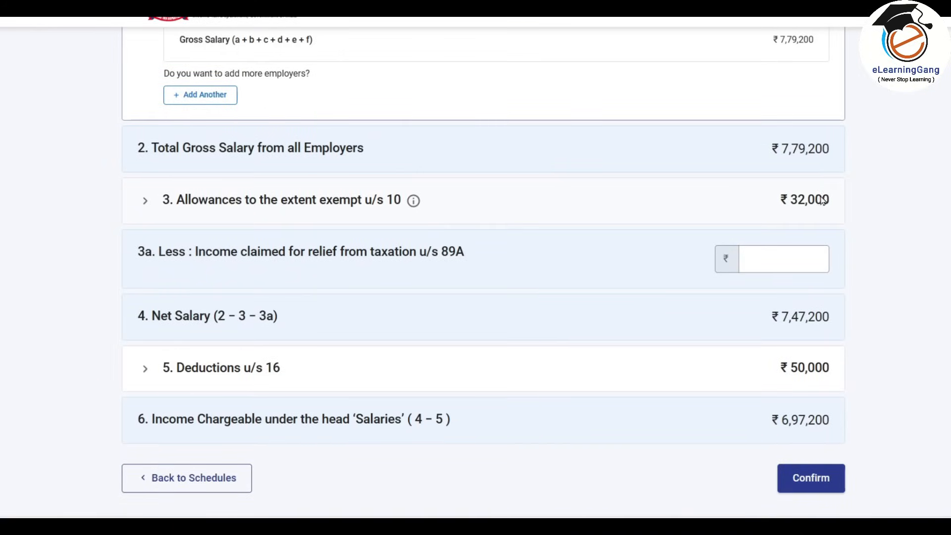
click(354, 200)
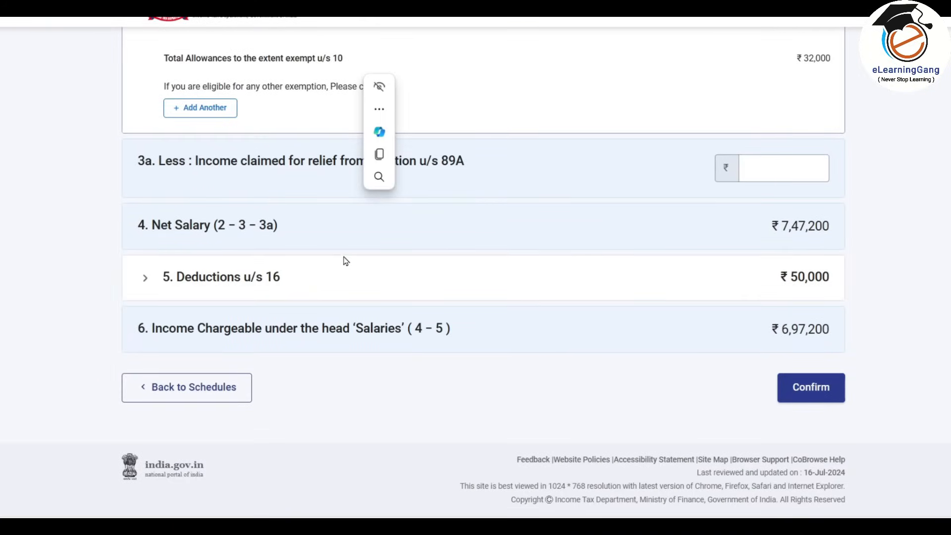
scroll(345, 261, up, 3)
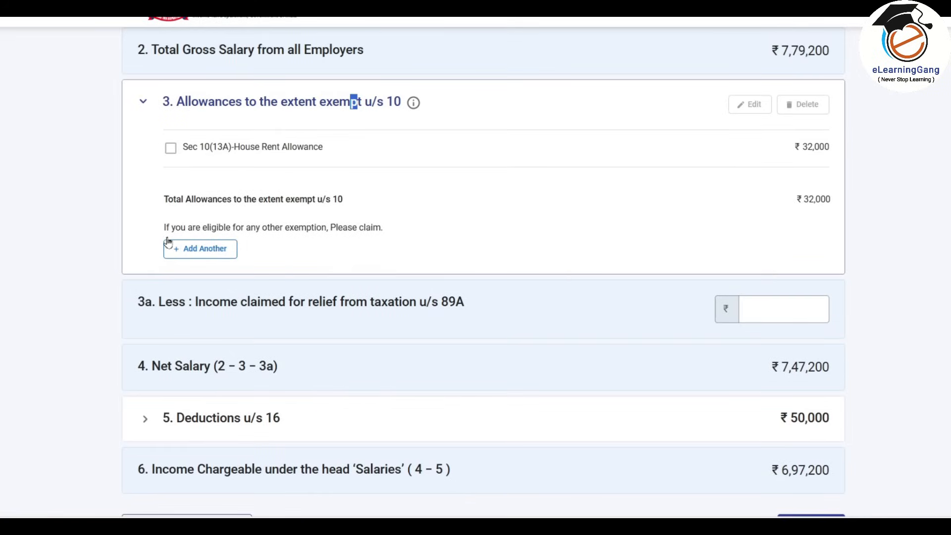
click(205, 254)
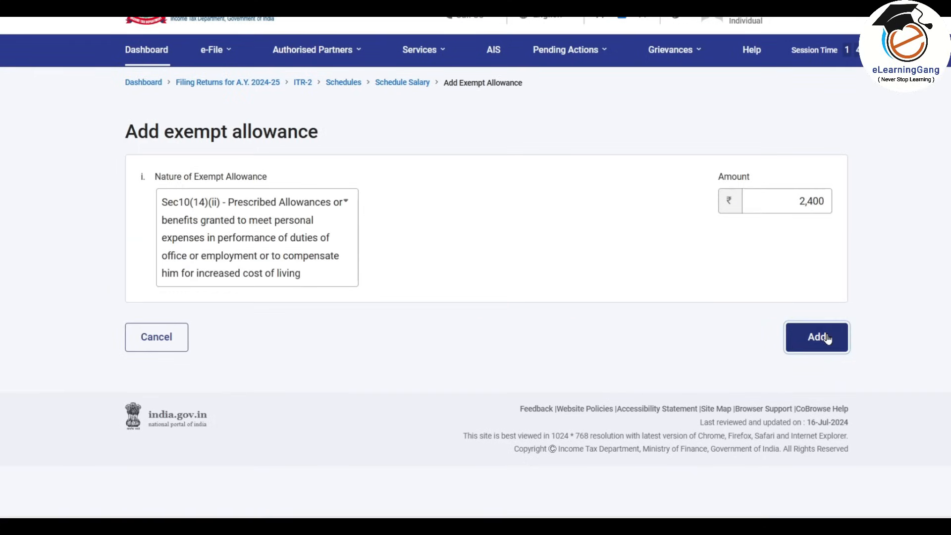
click(818, 335)
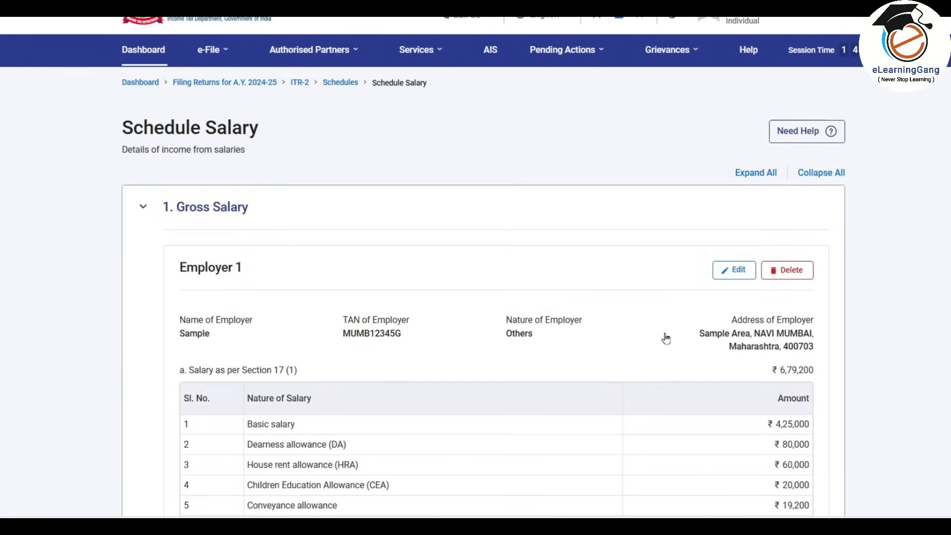
Enter professional tax u/s 16(iii) of 2,500 under Deductions u/s 16, save it and confirm Schedule Salary.
scroll(666, 339, down, 12)
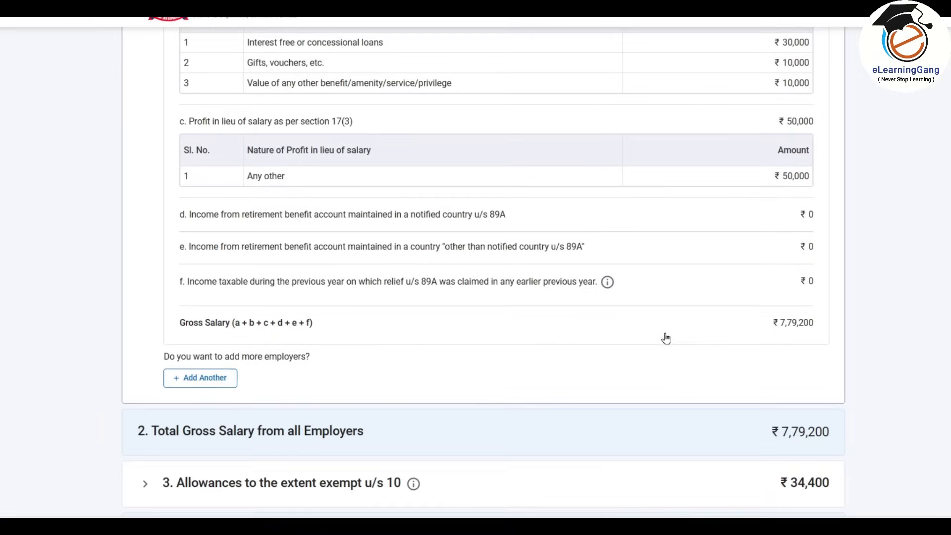
scroll(666, 338, down, 5)
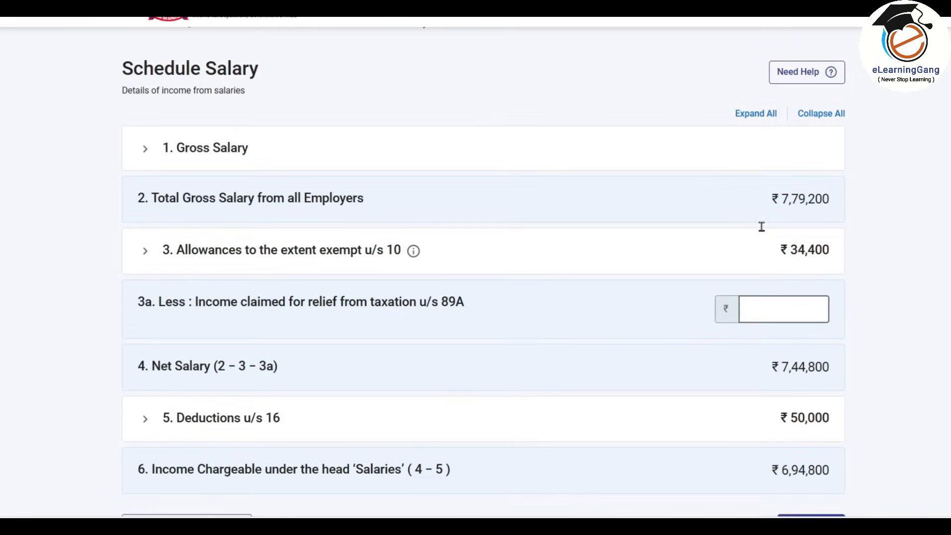
scroll(762, 228, down, 3)
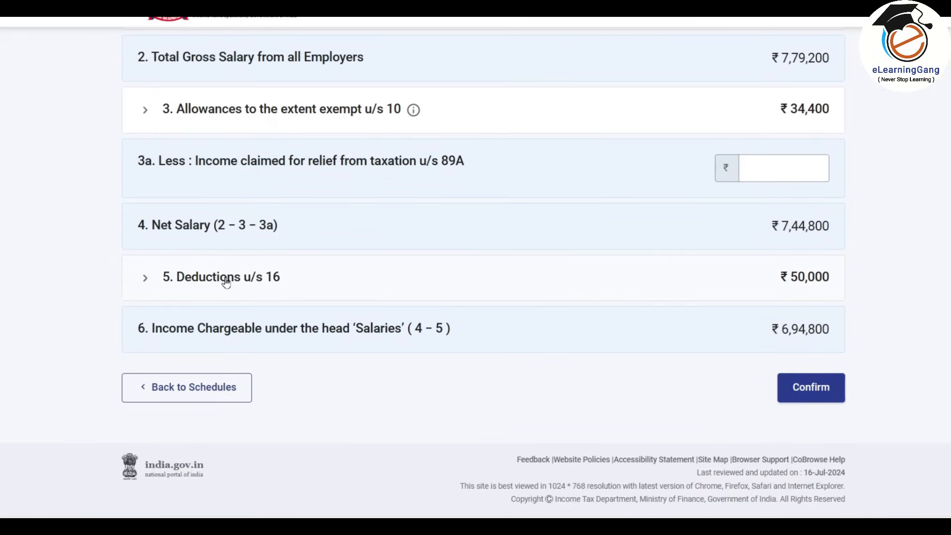
click(320, 284)
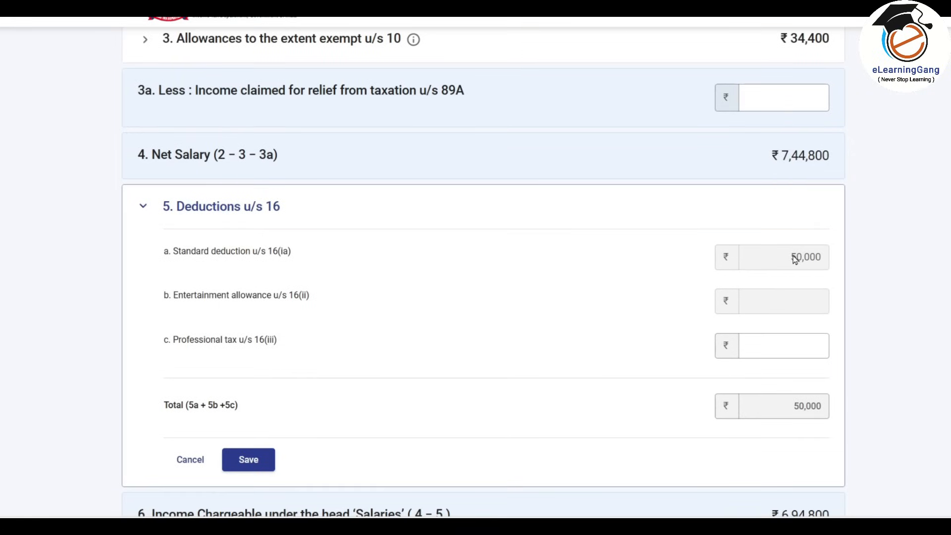
scroll(626, 251, down, 3)
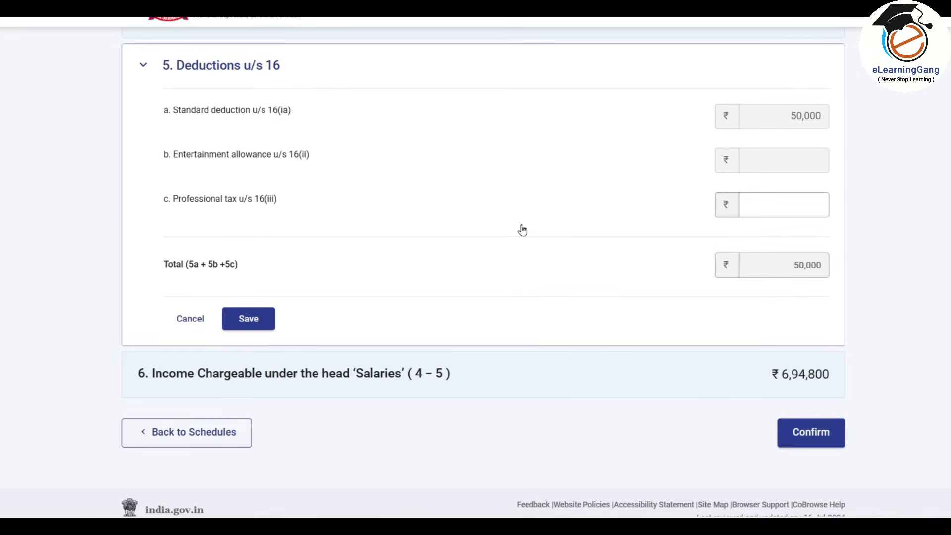
click(797, 205)
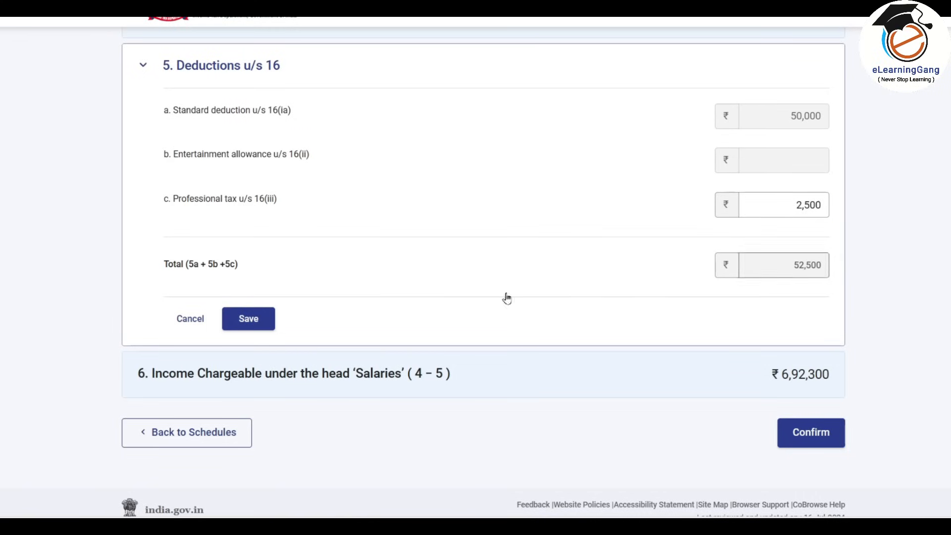
click(253, 321)
click(811, 387)
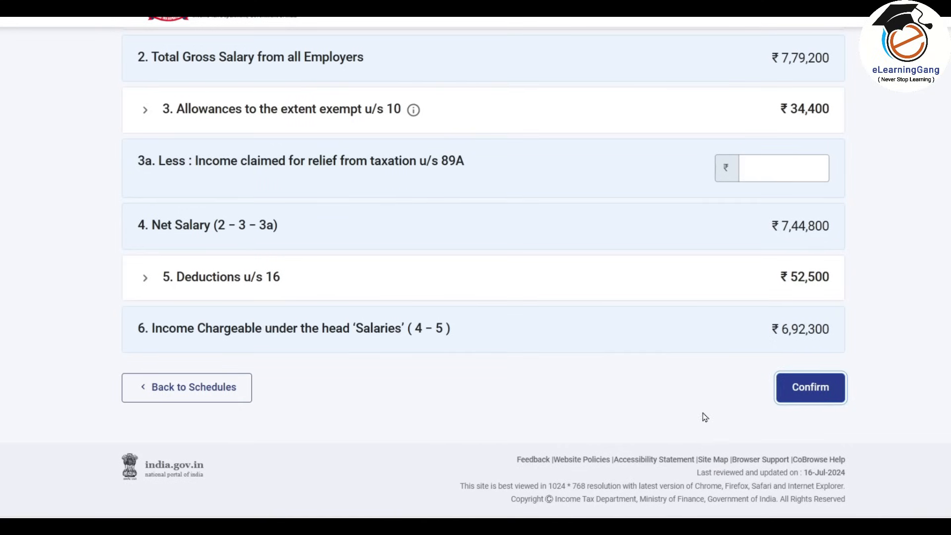
click(816, 390)
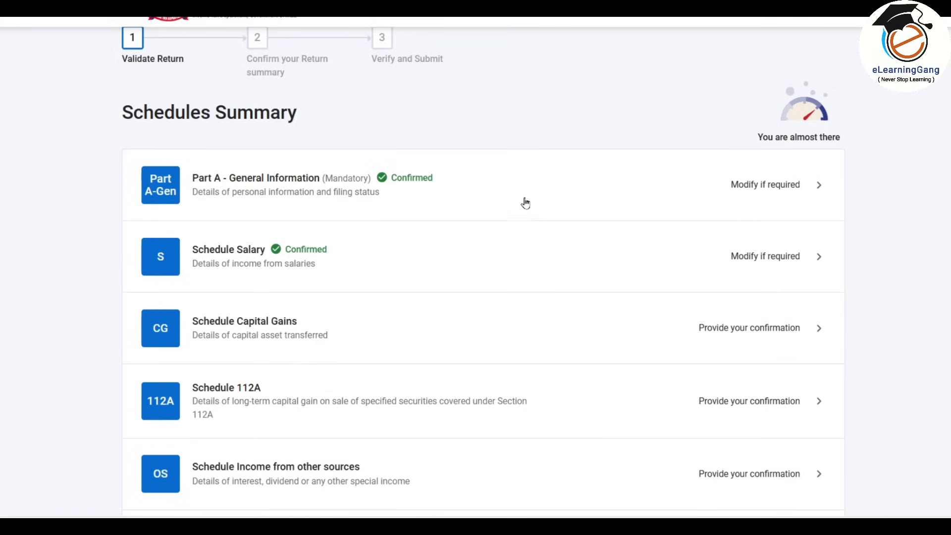
Open Schedule Income from other sources and check the gross dividend and interest entries taxable at normal rates.
scroll(467, 176, down, 1)
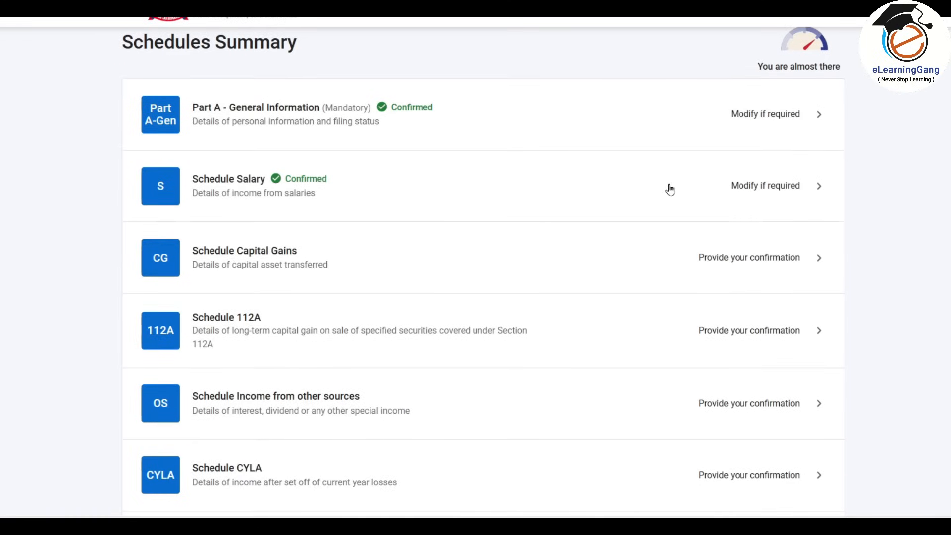
scroll(342, 186, down, 1)
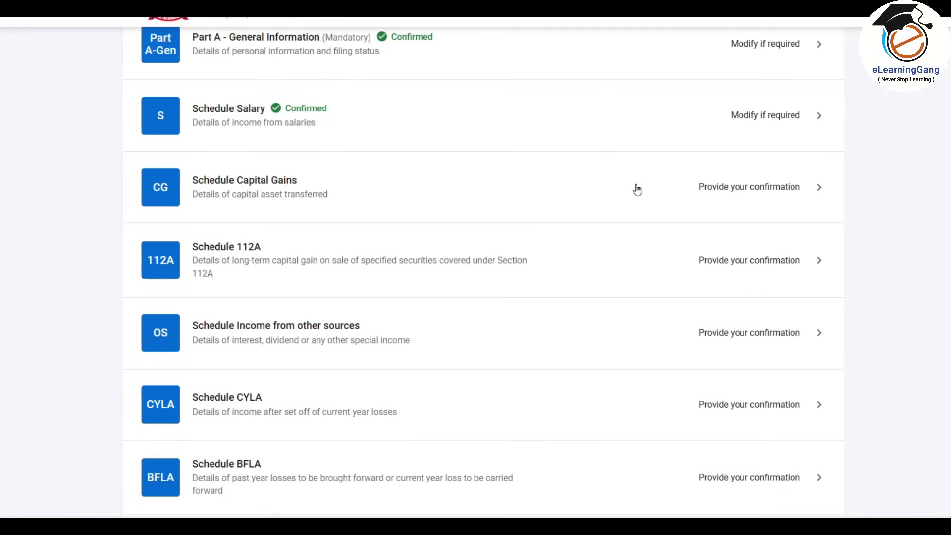
scroll(369, 193, down, 1)
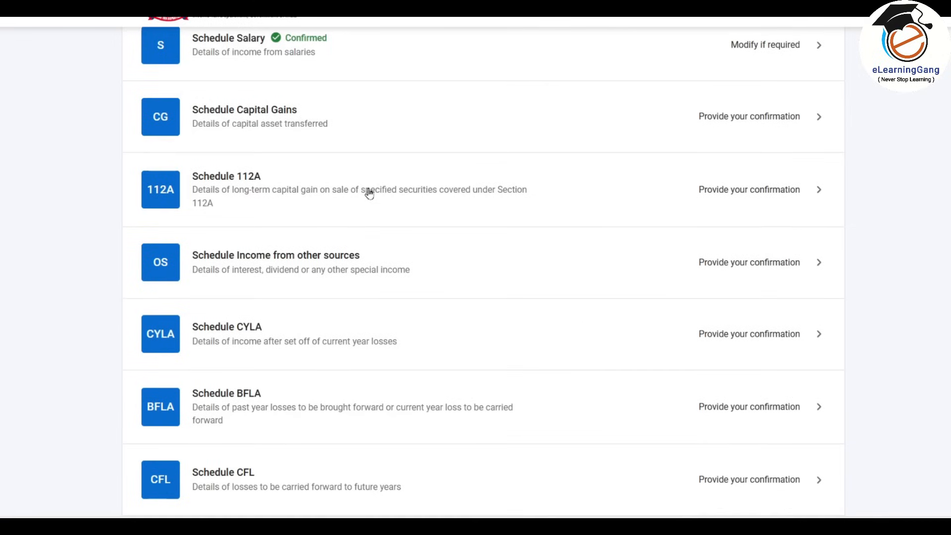
scroll(382, 277, down, 1)
scroll(389, 276, down, 1)
scroll(389, 275, up, 2)
click(372, 272)
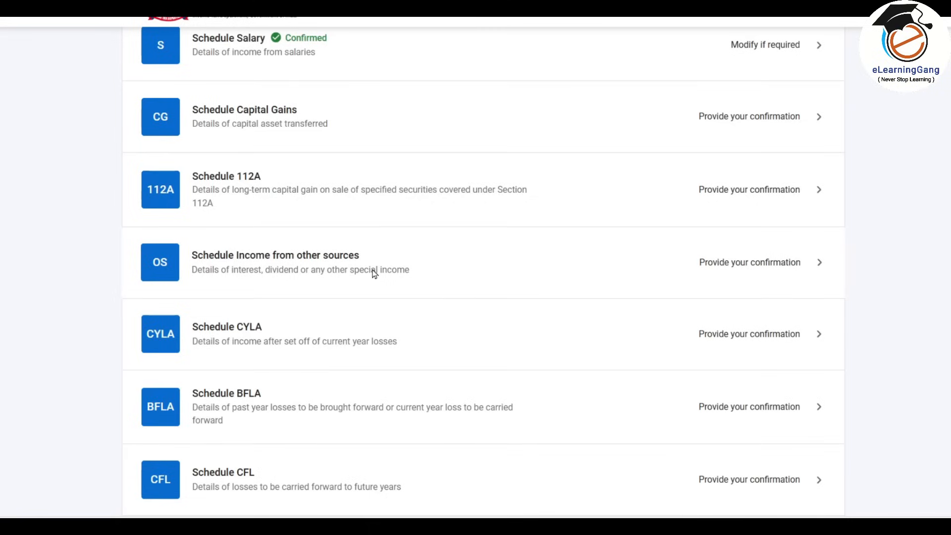
scroll(373, 273, up, 1)
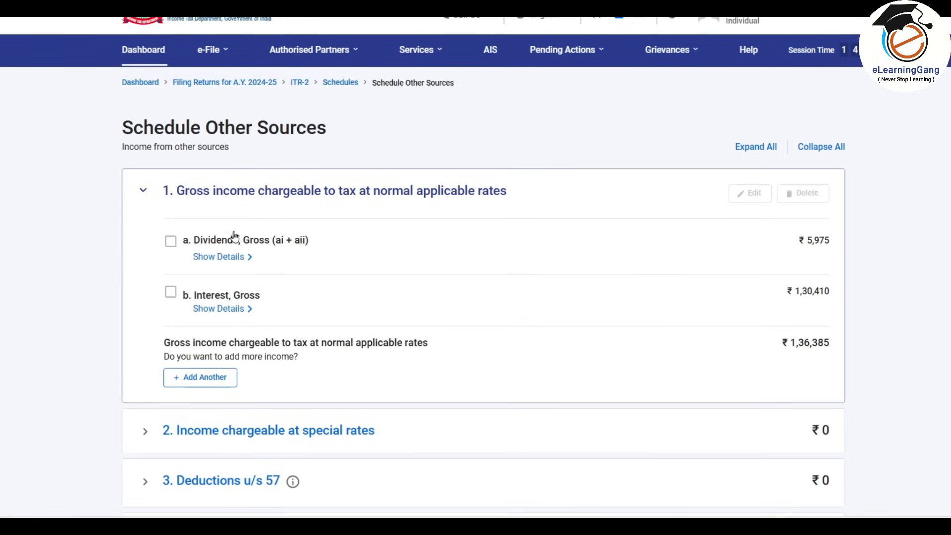
click(171, 241)
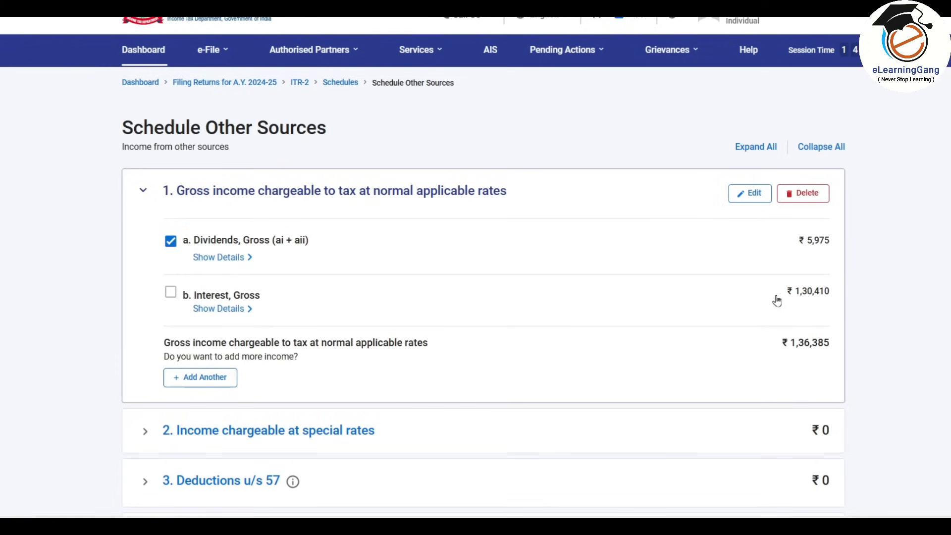
click(170, 246)
In the accrual/receipt information for other sources, enter 0 for the Sl. No. 1a(i) dividend income in the four periods after 15/6, and confirm the schedule.
scroll(554, 257, down, 10)
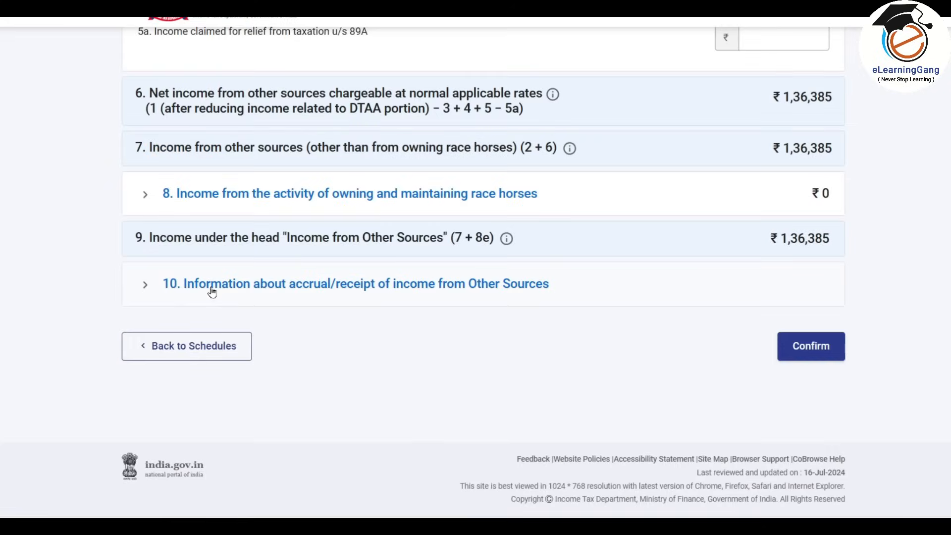
click(376, 299)
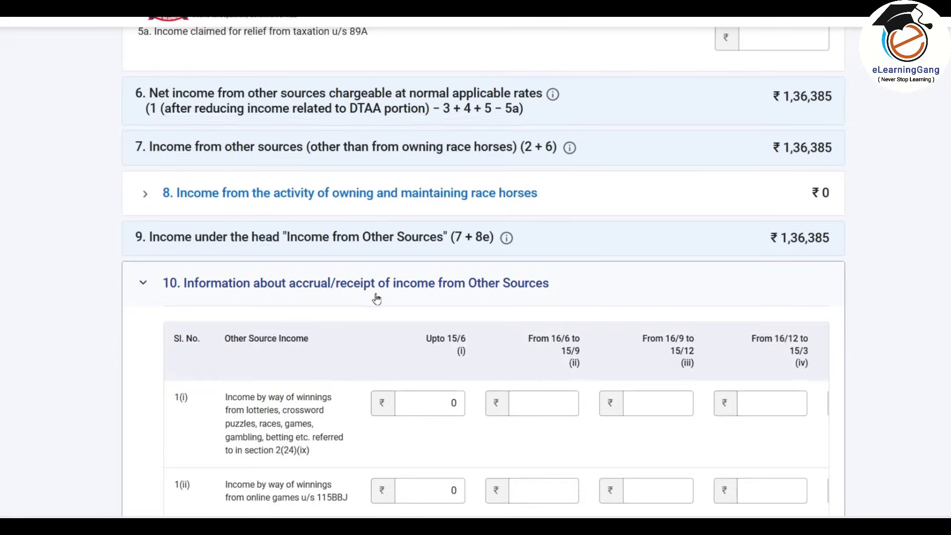
scroll(376, 298, down, 4)
scroll(377, 298, down, 2)
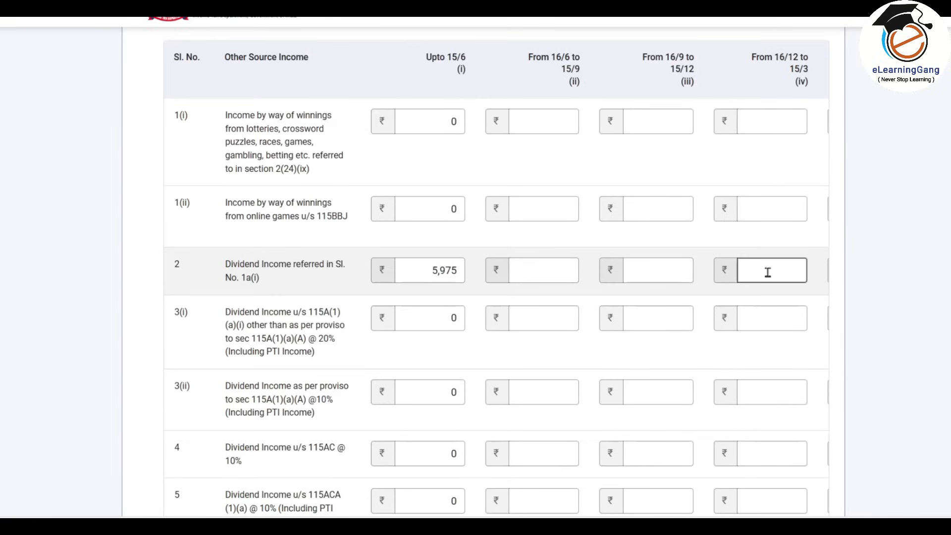
scroll(485, 280, up, 1)
scroll(489, 276, down, 1)
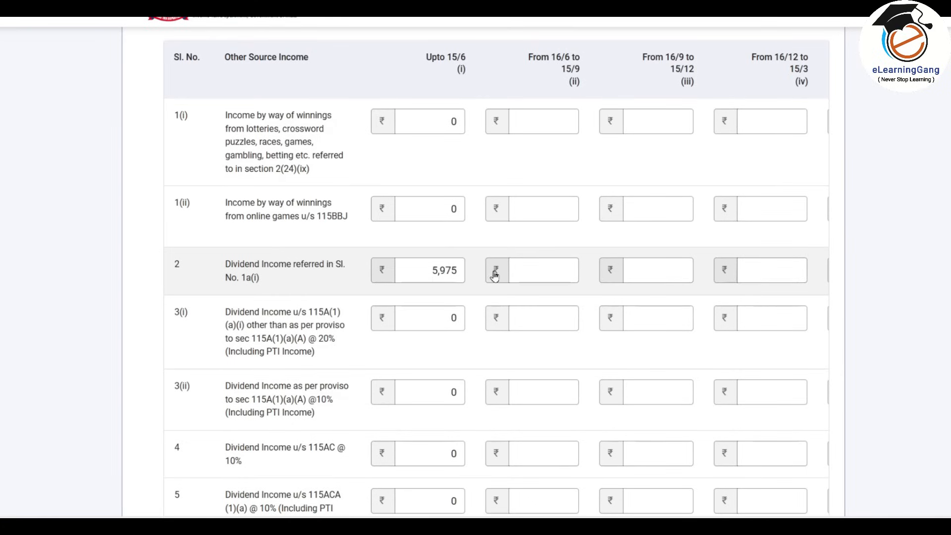
scroll(497, 272, up, 1)
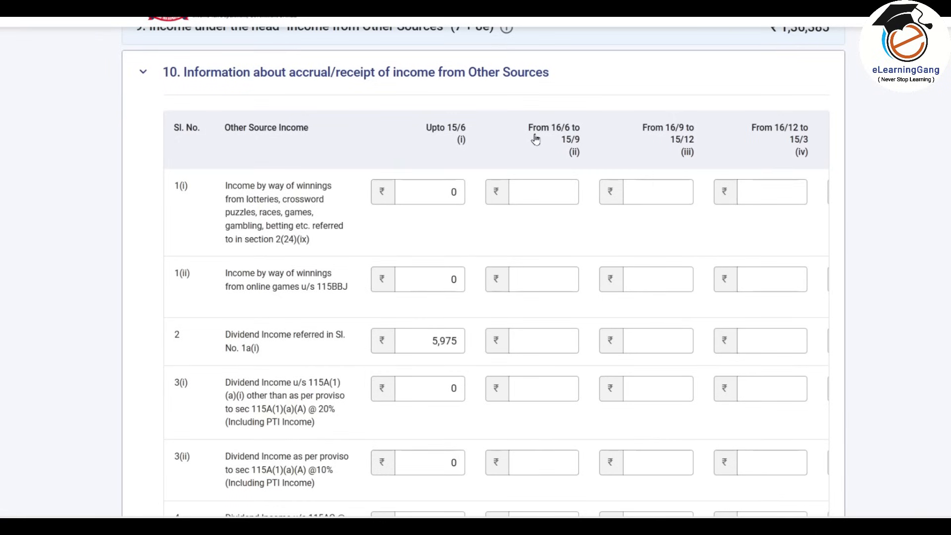
scroll(535, 141, down, 1)
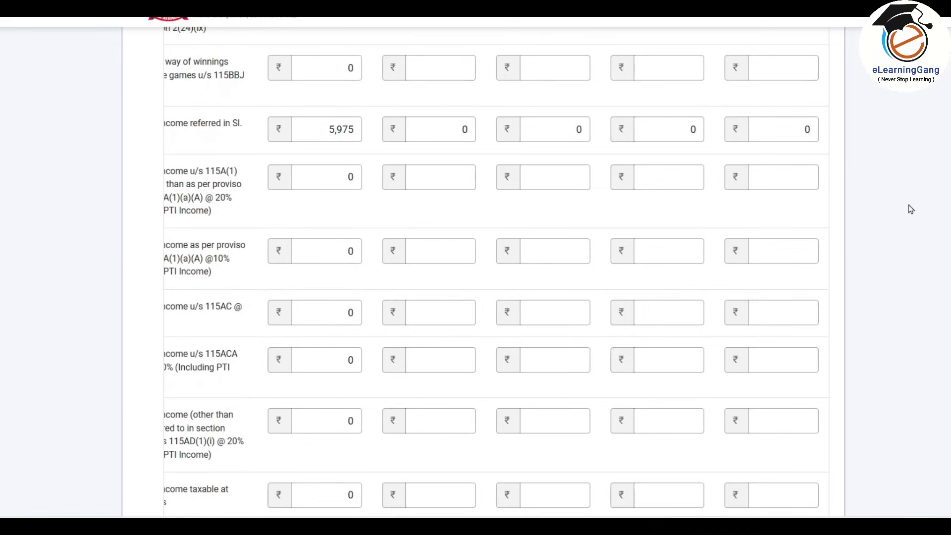
scroll(912, 208, down, 7)
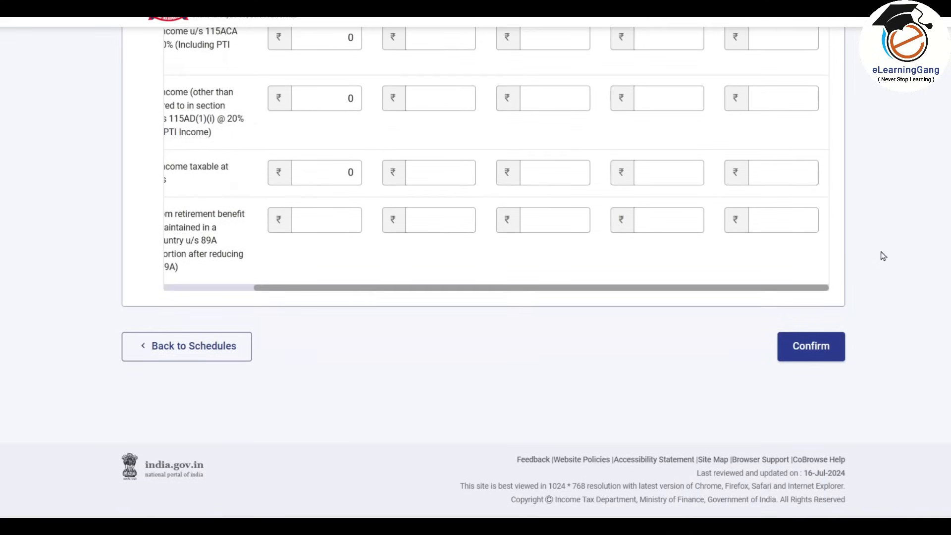
click(823, 349)
Open Schedule Capital Gains and acknowledge the notice about quarterly computation of interest u/s 234C.
scroll(645, 215, down, 2)
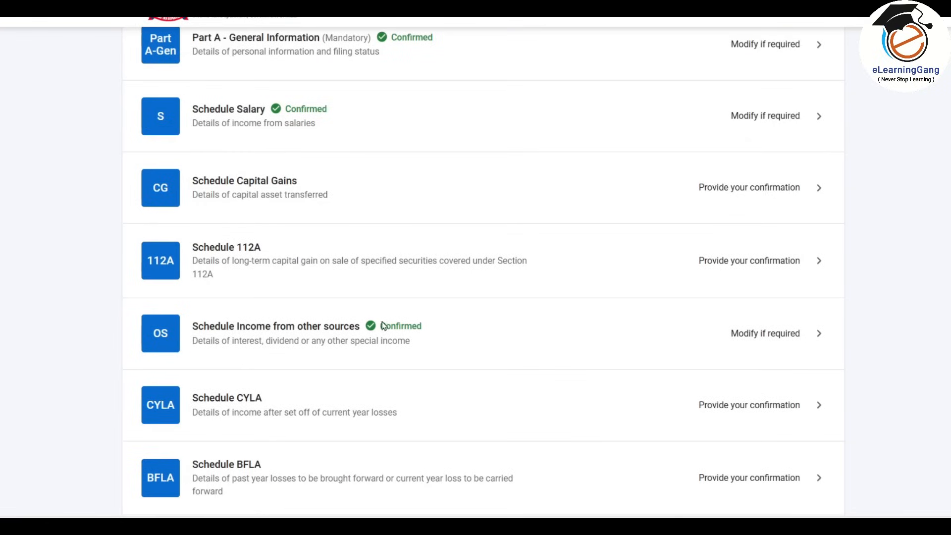
scroll(481, 161, up, 2)
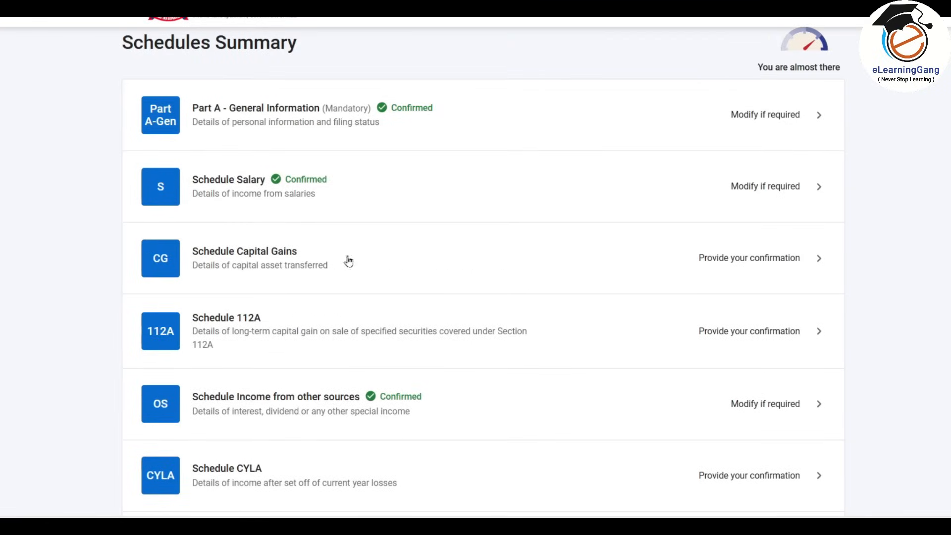
click(732, 261)
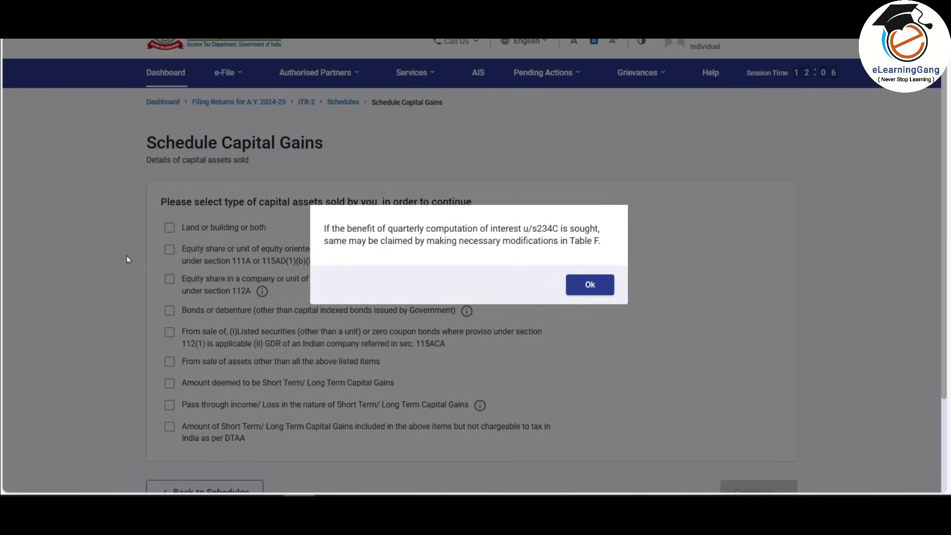
click(591, 286)
Select the STT-paid equity share or equity fund asset types under section 111A and section 112A, and continue.
scroll(237, 223, down, 2)
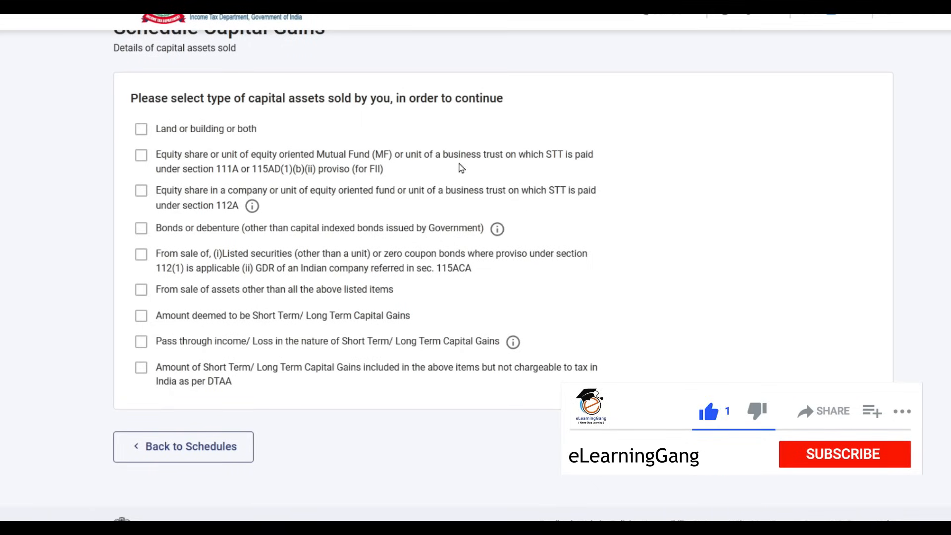
click(246, 171)
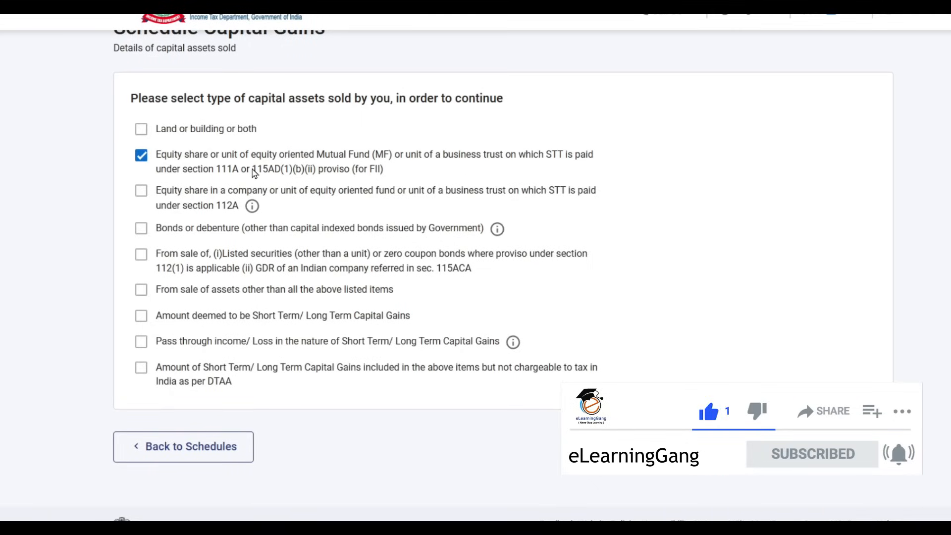
click(141, 194)
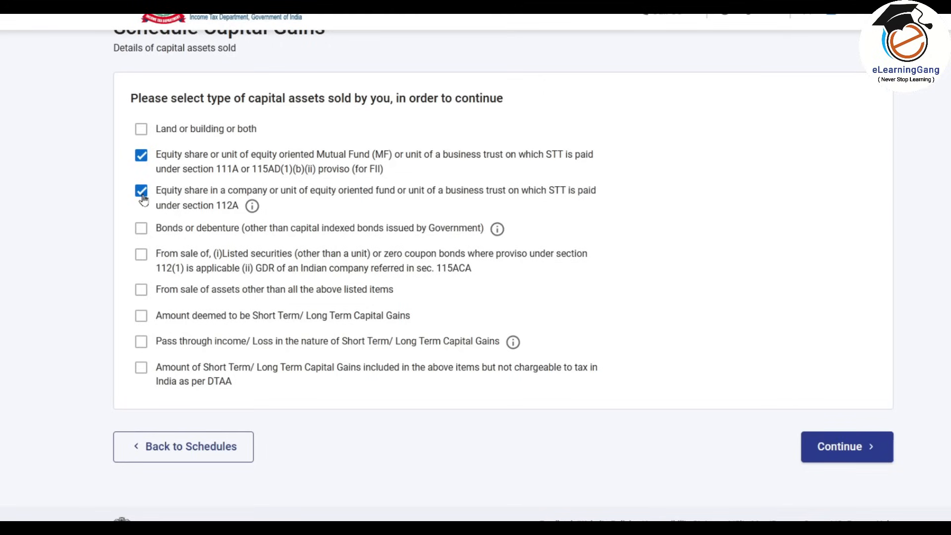
click(845, 449)
Start adding sale details for equity shares or equity oriented mutual funds with STT paid, selecting Section 111A.
scroll(344, 203, down, 2)
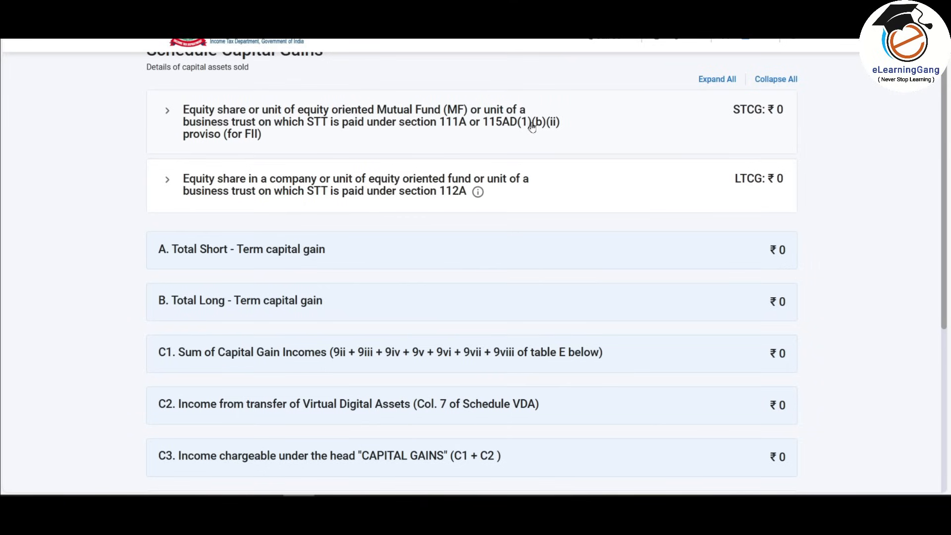
click(396, 123)
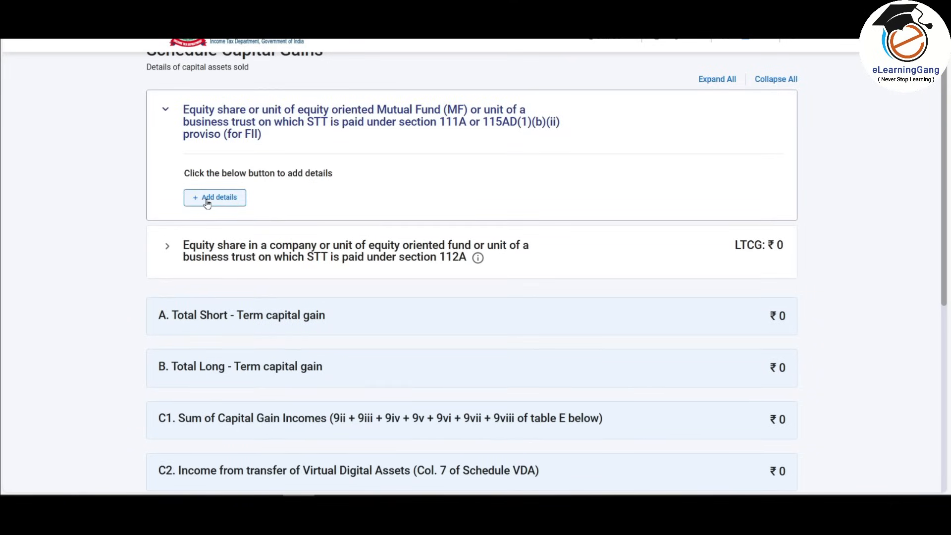
click(221, 201)
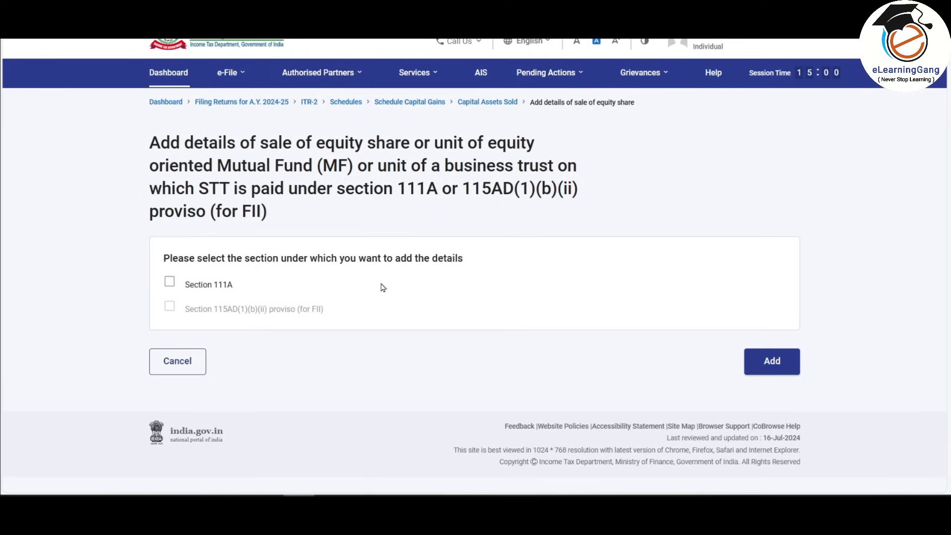
click(169, 284)
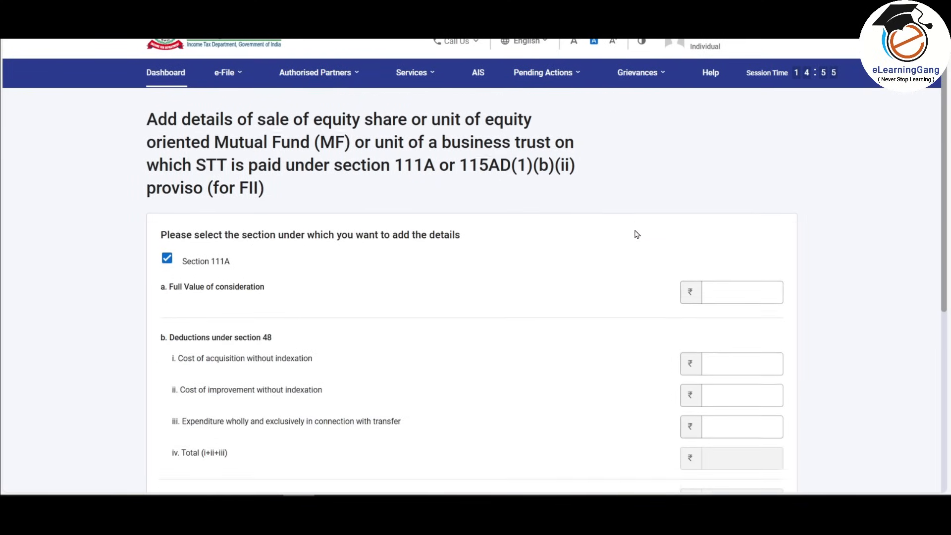
scroll(644, 223, down, 3)
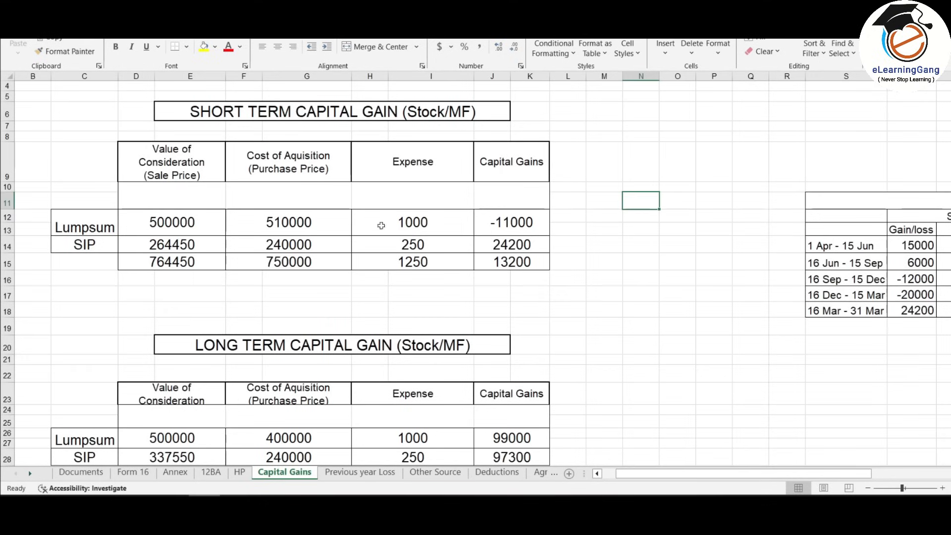
Enter 764450 as the full value of consideration under Section 111A, using the sale price total from the worksheet's short-term capital gain table.
drag(152, 228, 516, 234)
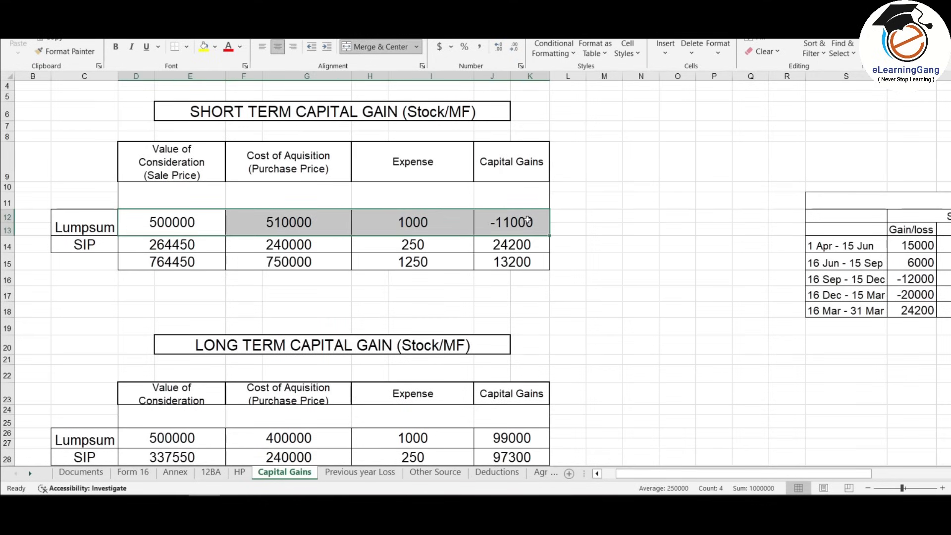
click(527, 219)
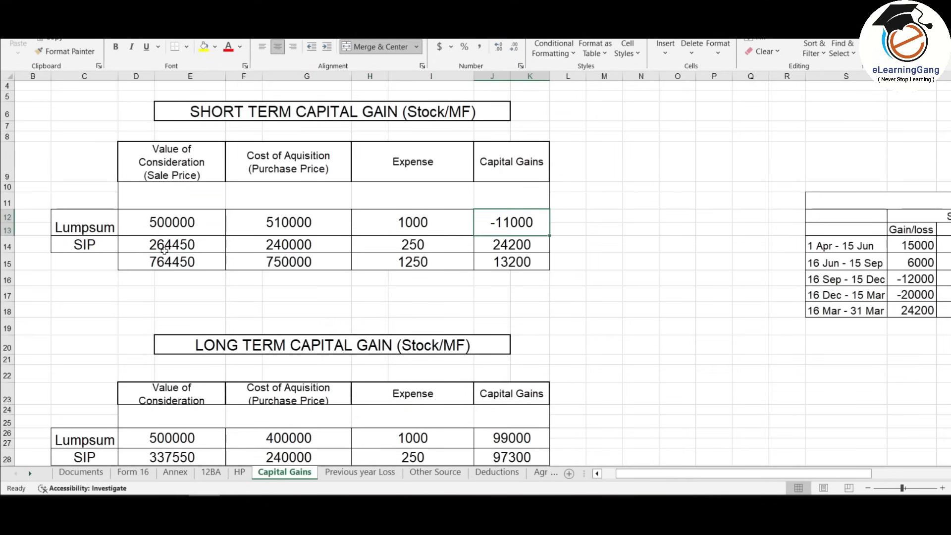
drag(141, 242, 442, 248)
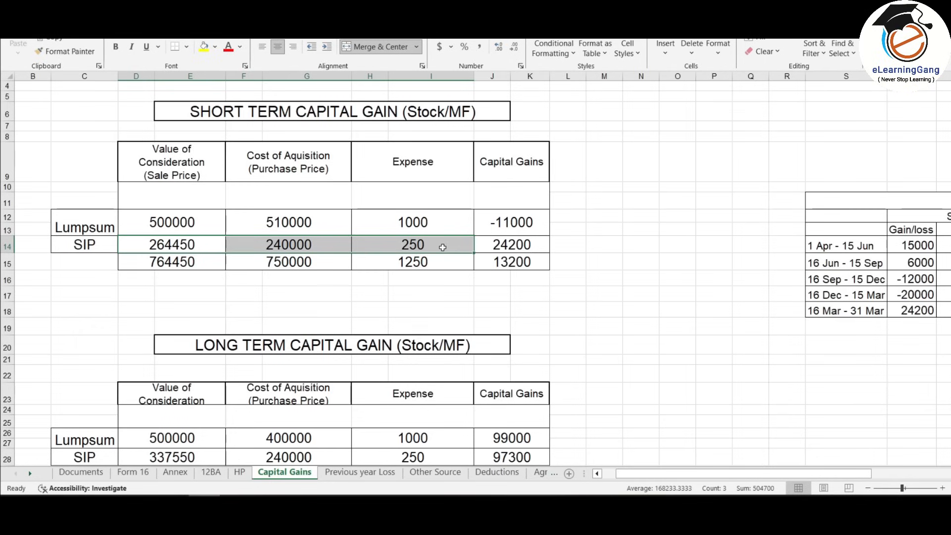
click(510, 246)
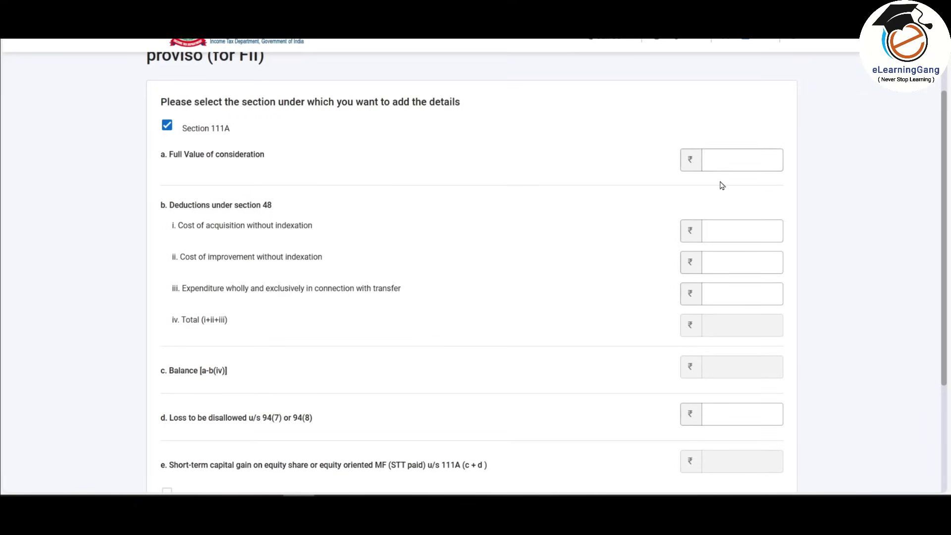
click(758, 159)
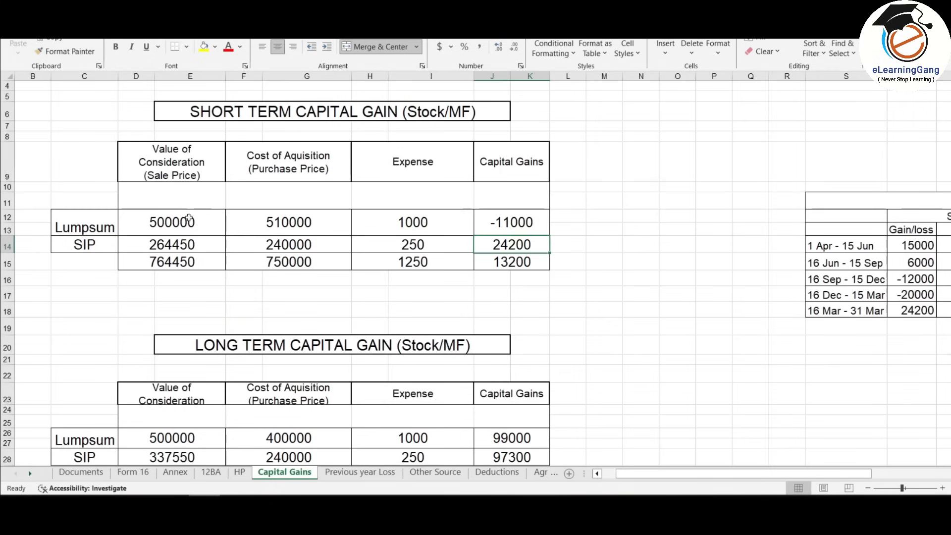
click(190, 219)
click(200, 248)
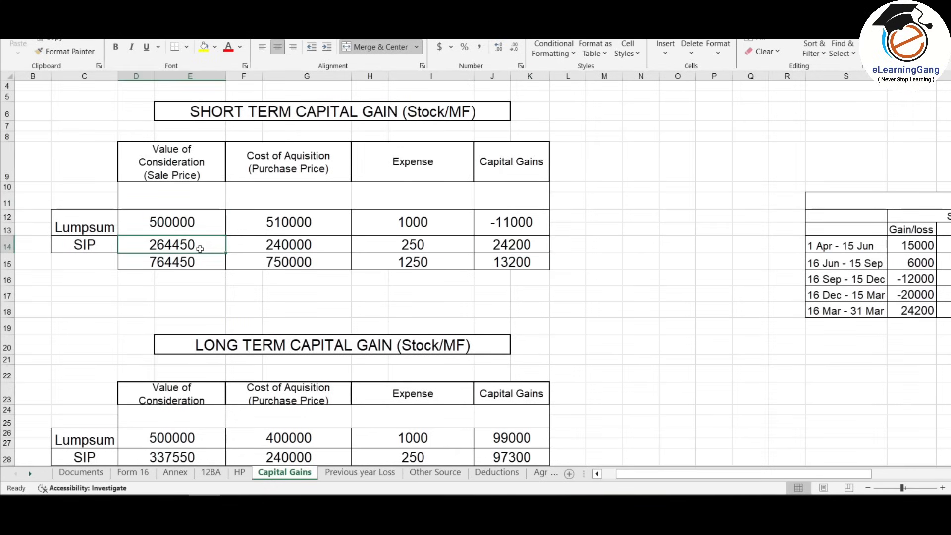
click(183, 264)
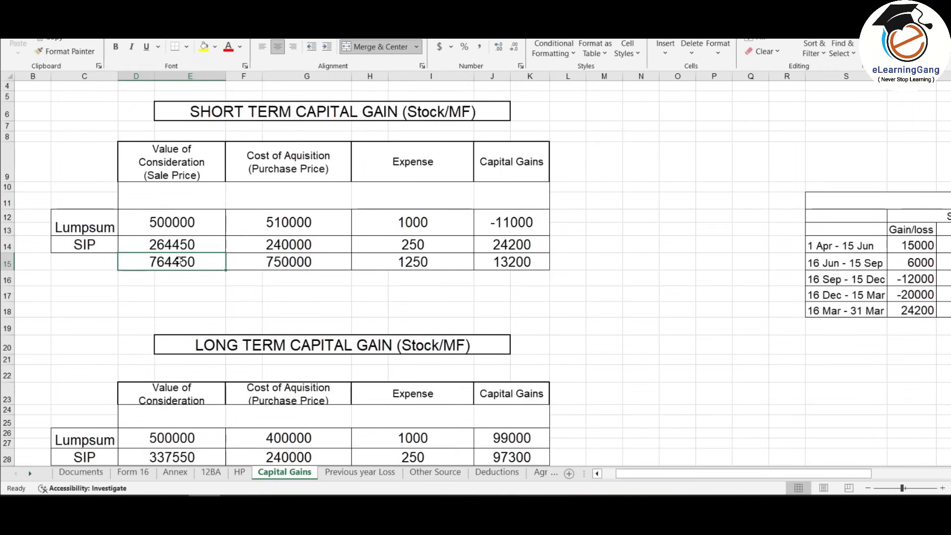
text(7)
text(644)
text(50)
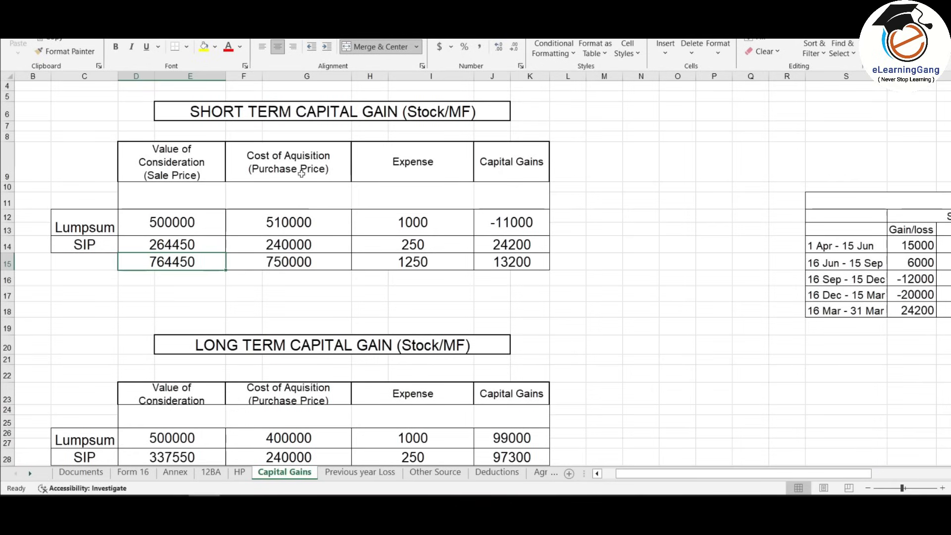
Enter 750000 as the cost of acquisition without indexation and 1250 as the transfer expenditure, using the worksheet's short-term totals.
drag(295, 226, 302, 262)
drag(416, 211, 423, 266)
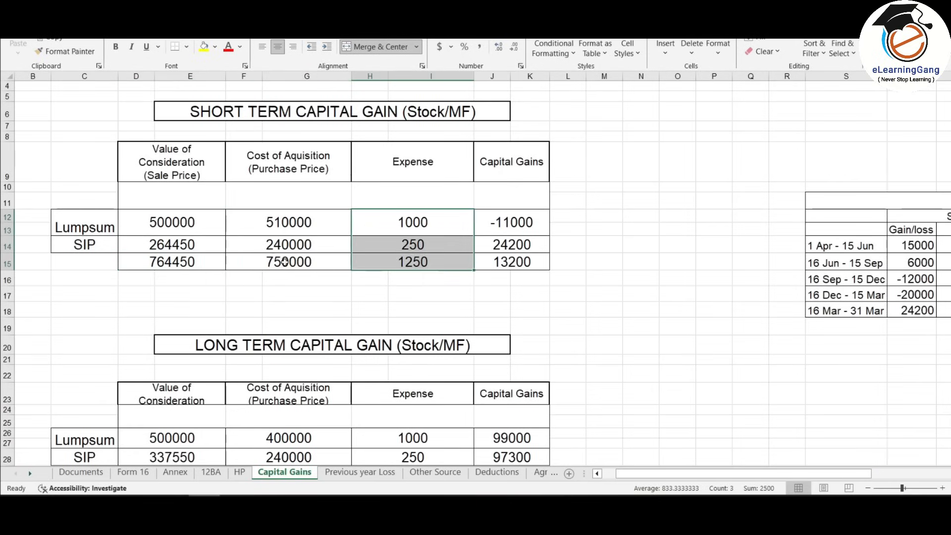
click(320, 262)
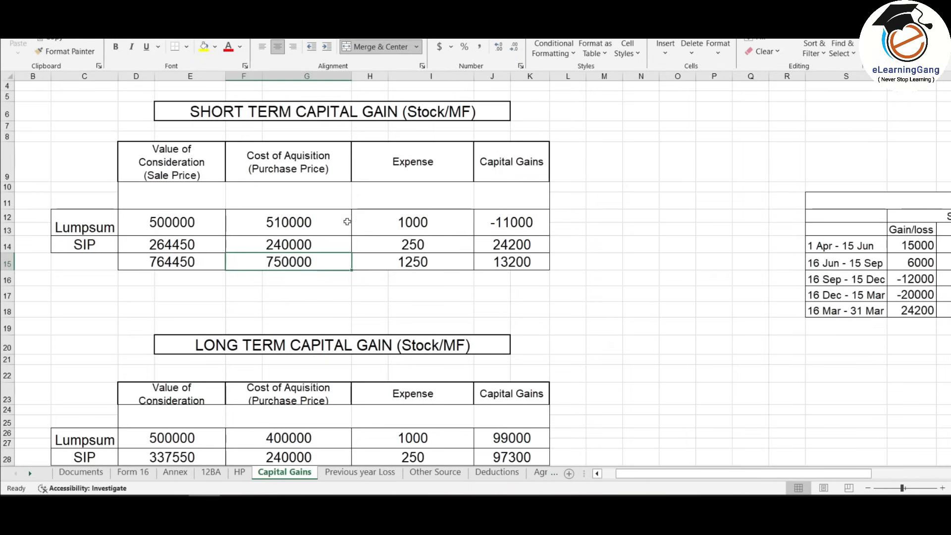
drag(127, 202, 545, 290)
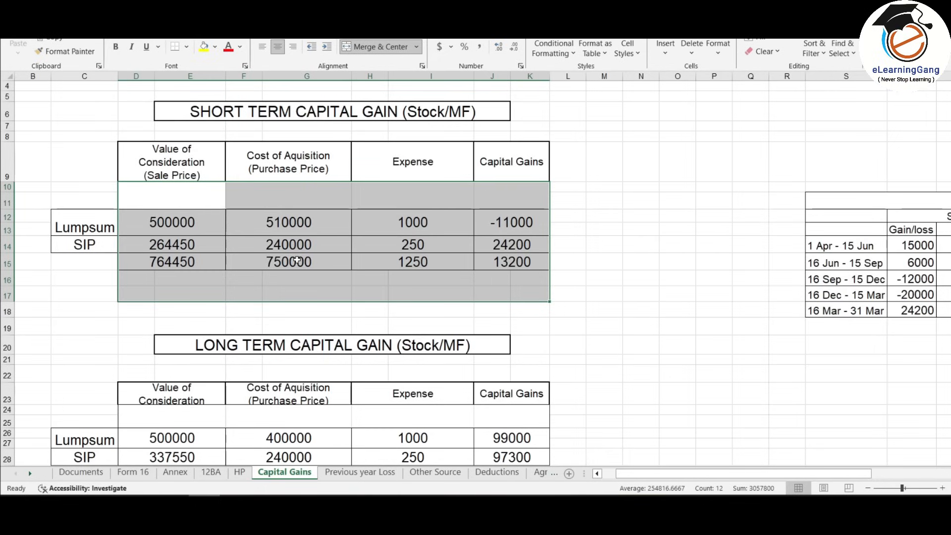
click(515, 224)
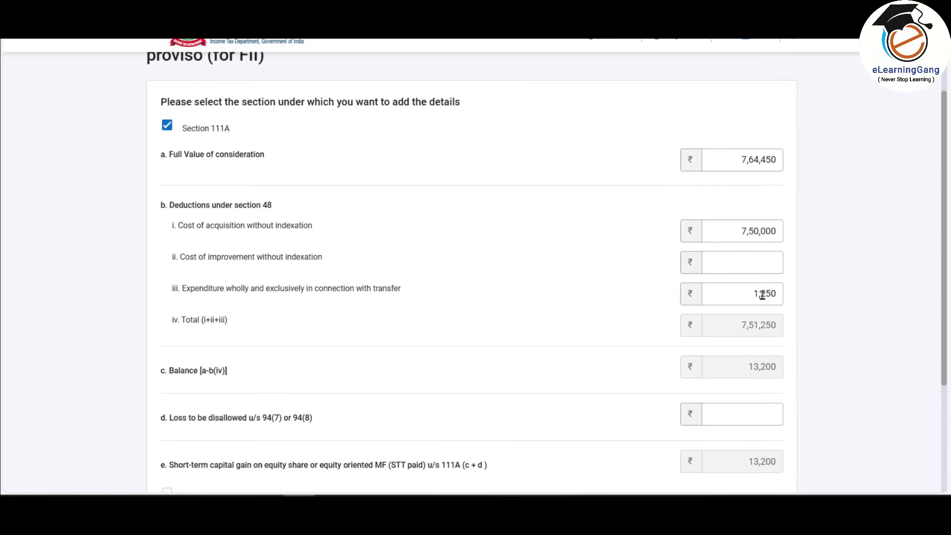
Check the Section 111A short-term gain against the Excel worksheet and add the sale details to Schedule Capital Gains.
scroll(762, 294, down, 1)
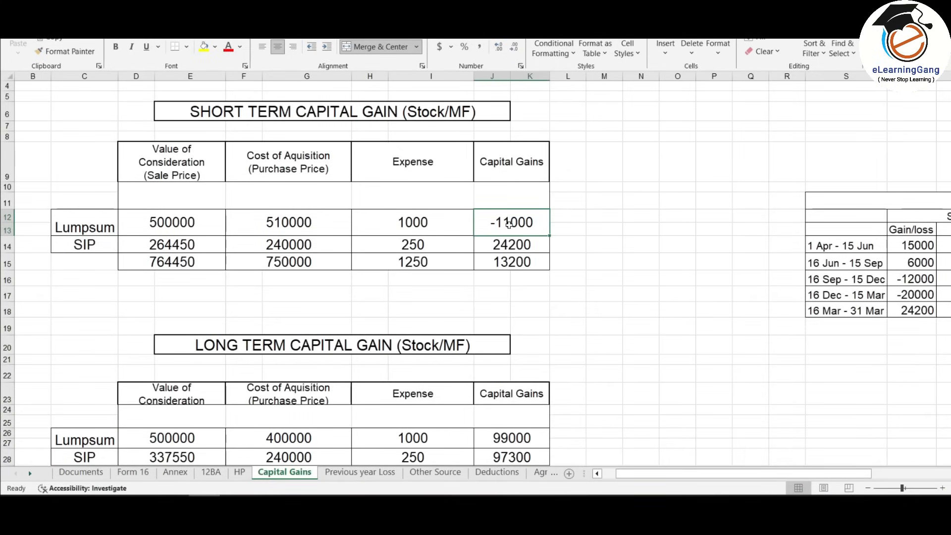
click(499, 243)
click(498, 266)
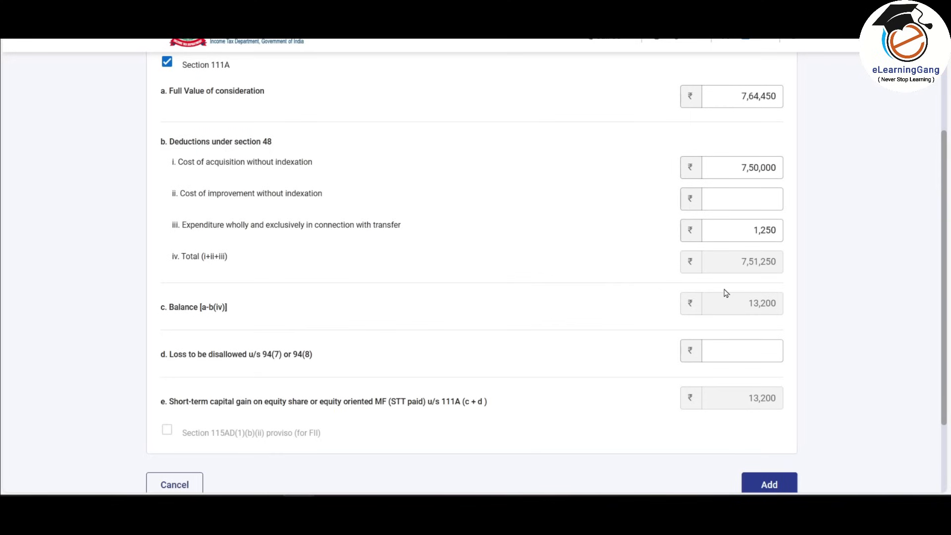
scroll(822, 250, down, 2)
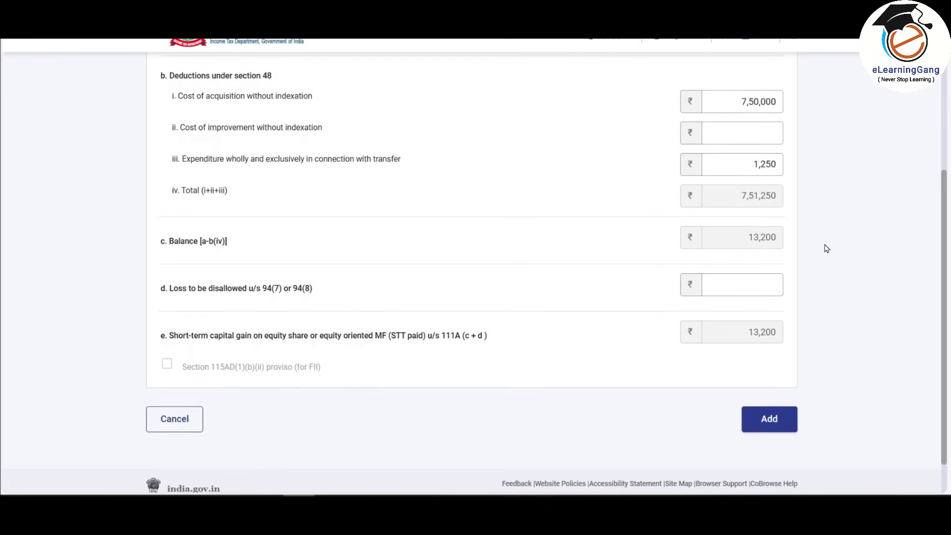
click(770, 381)
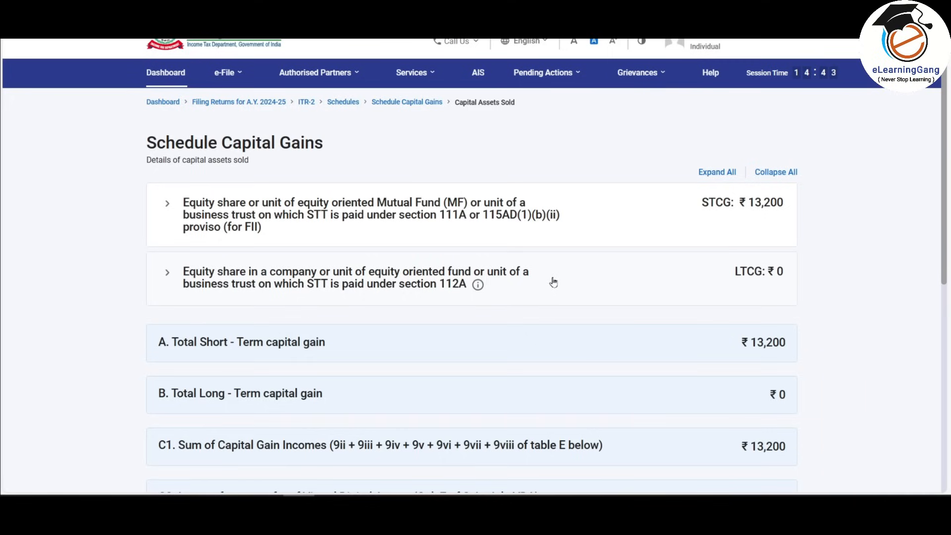
Start adding section 112A equity sale details and open Schedule 112A to add a new share/unit.
click(483, 277)
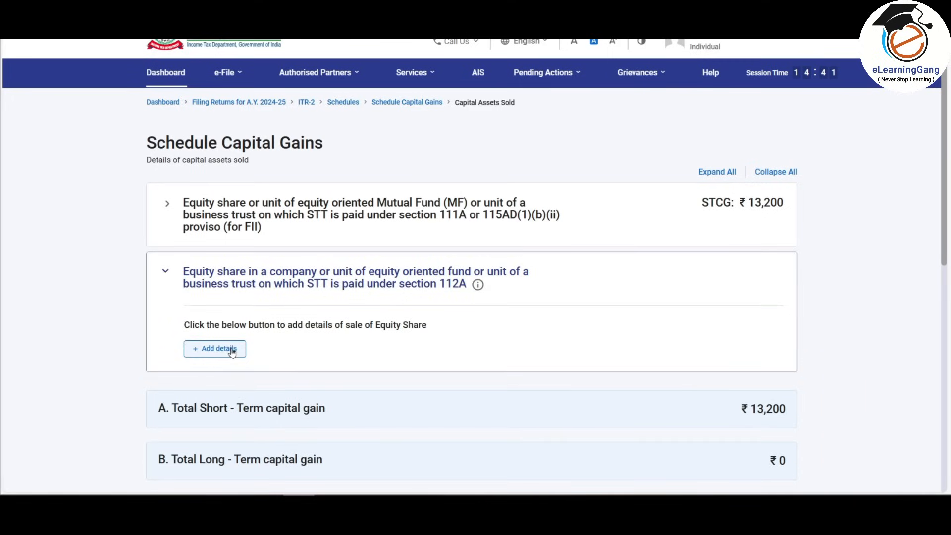
click(219, 349)
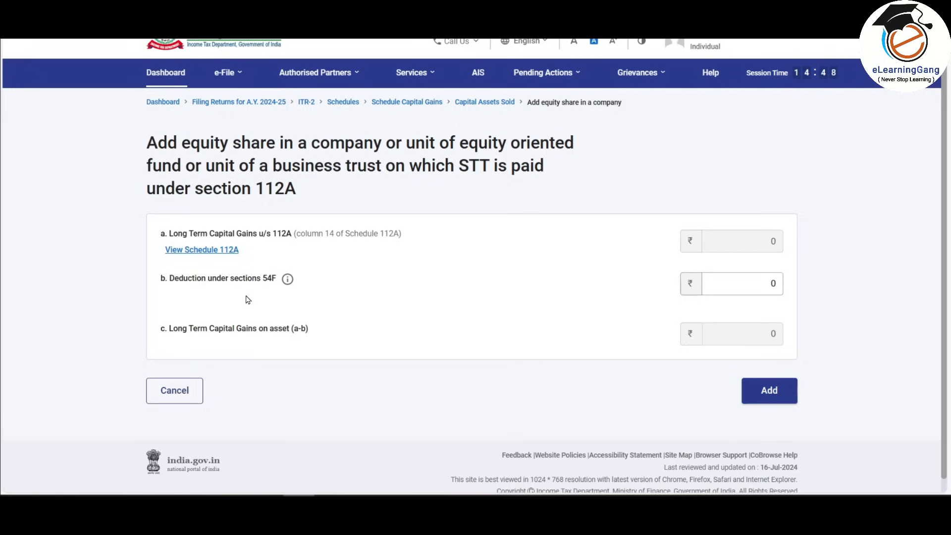
click(731, 288)
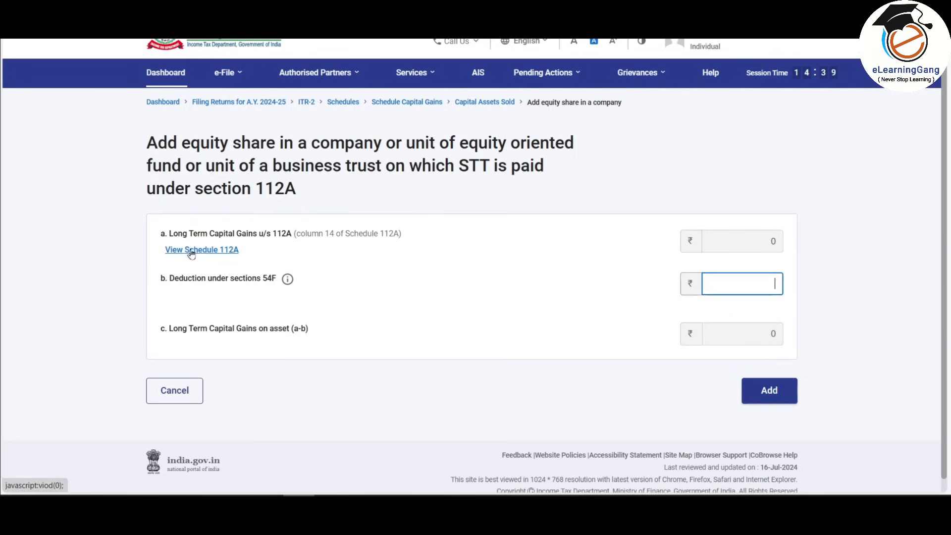
click(213, 253)
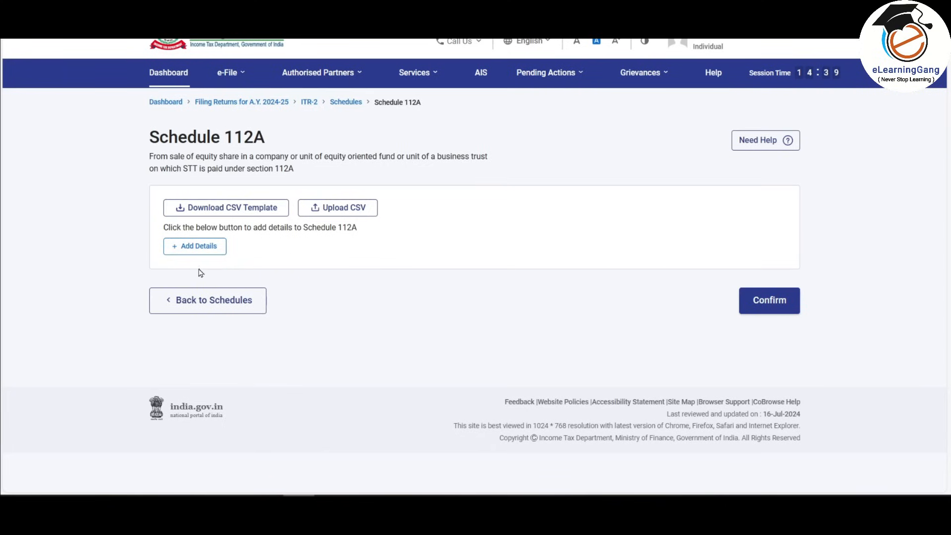
click(199, 248)
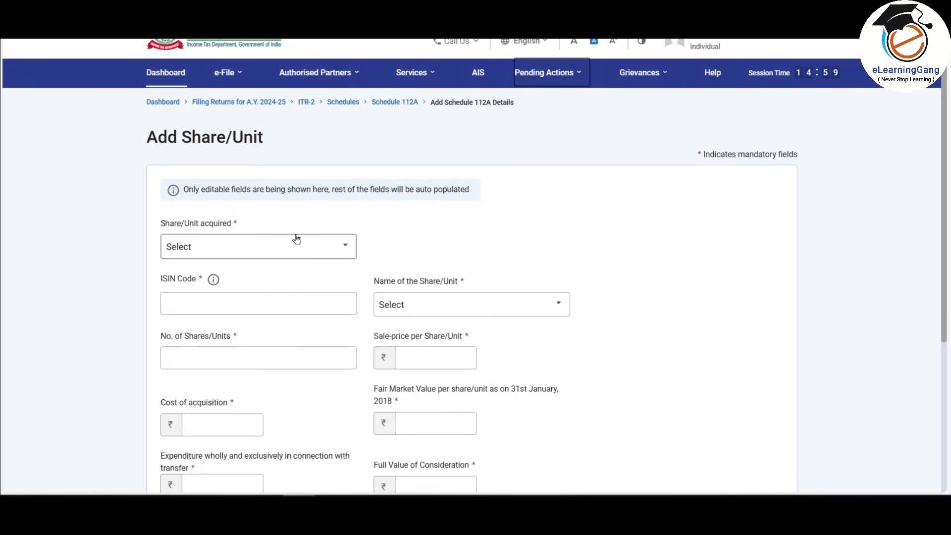
click(332, 250)
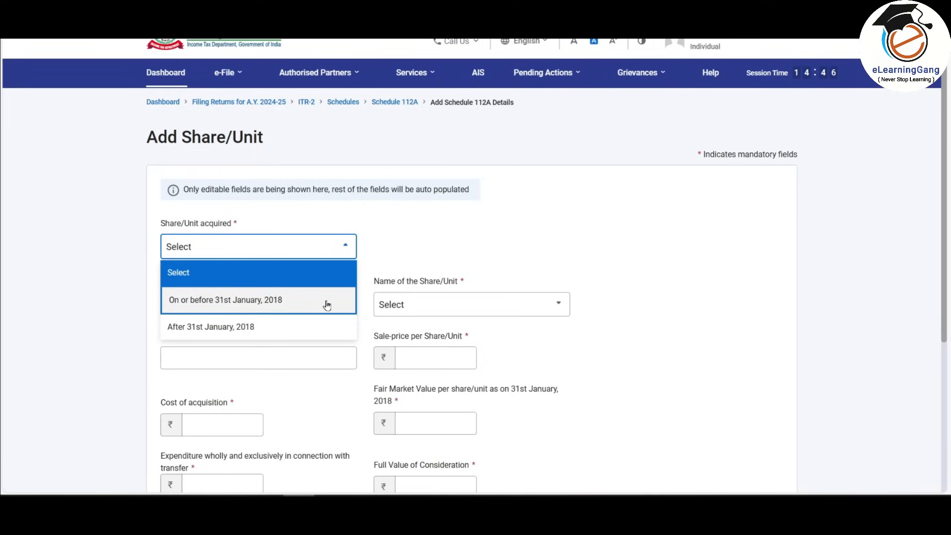
click(296, 304)
scroll(385, 101, down, 3)
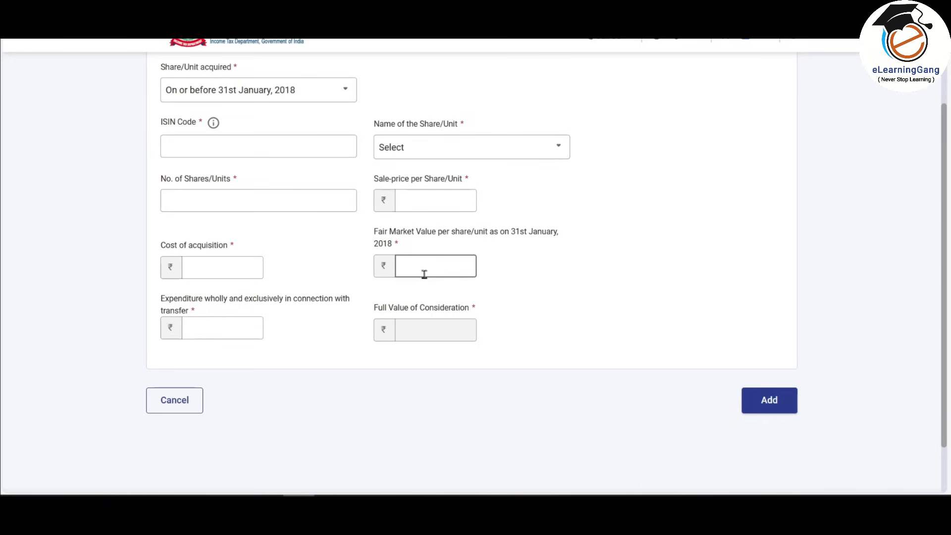
Set the share/unit acquisition period to After 31st January, 2018.
click(326, 90)
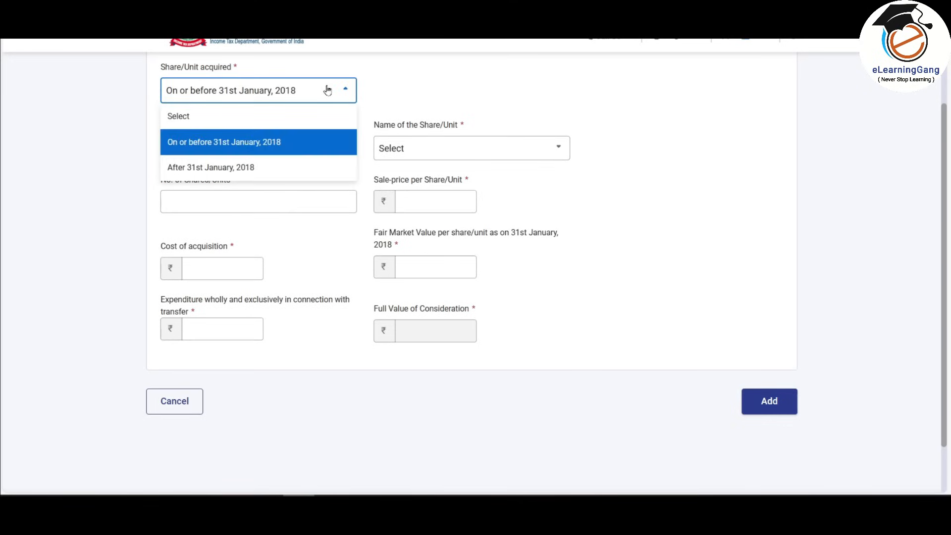
click(315, 170)
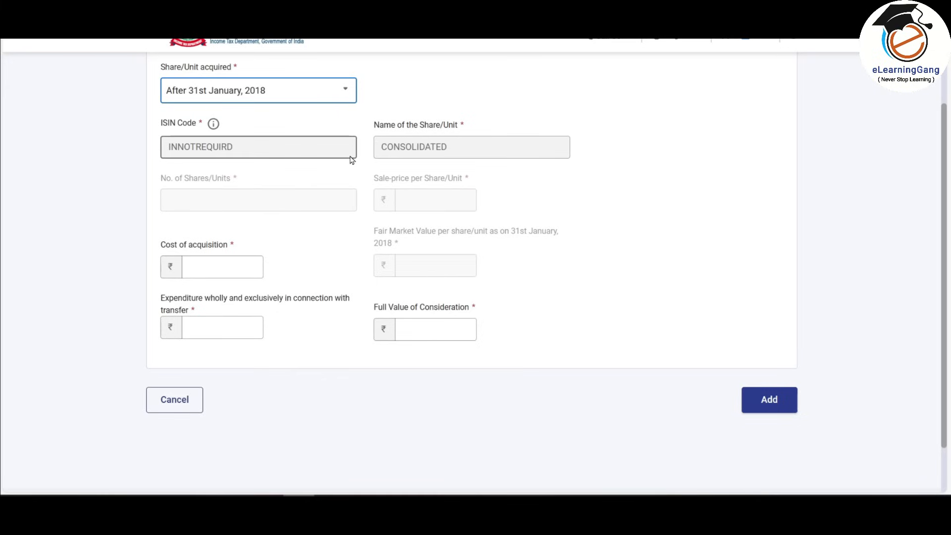
click(255, 263)
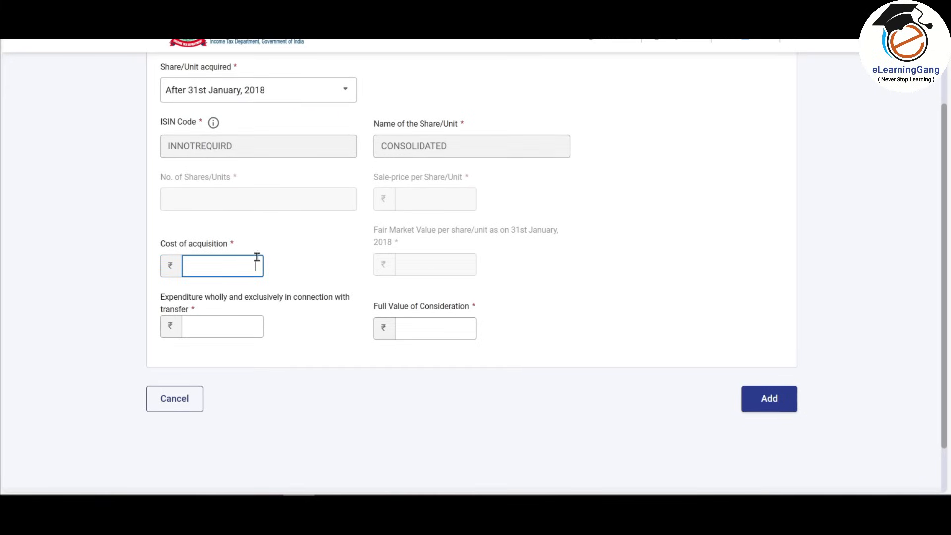
click(239, 328)
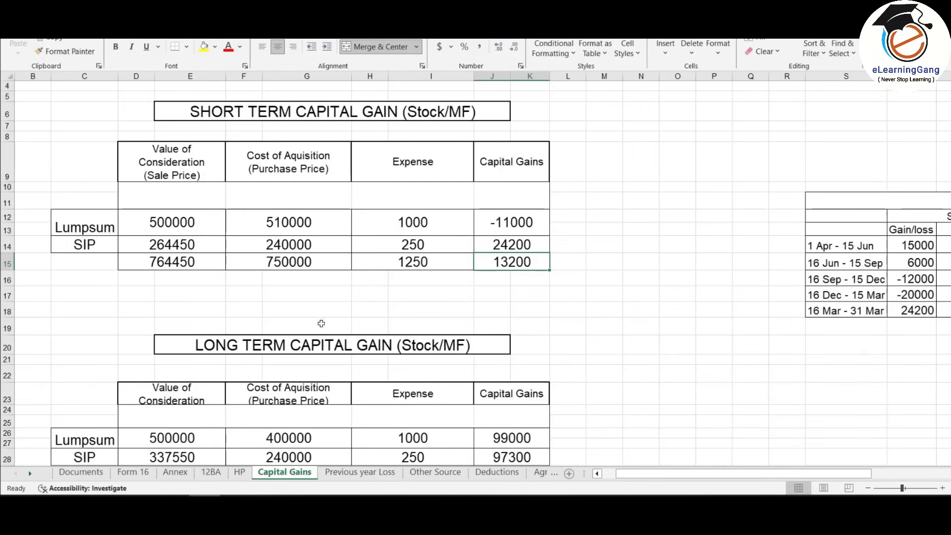
Enter 500000 as the full value of consideration, taken from the lumpsum row of the worksheet's long-term capital gain (Stock/MF) table.
scroll(242, 269, down, 2)
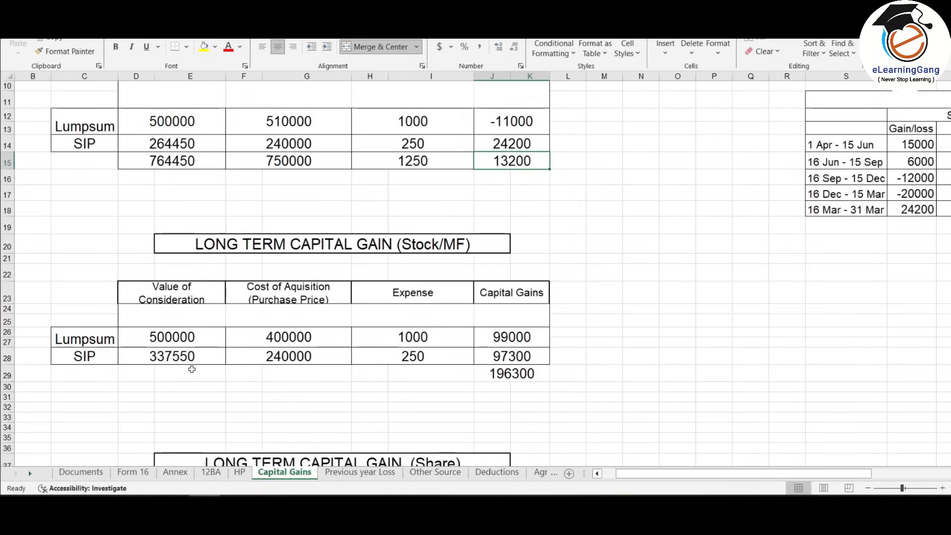
click(161, 337)
drag(177, 340, 440, 336)
drag(171, 357, 498, 356)
key(alt+Tab)
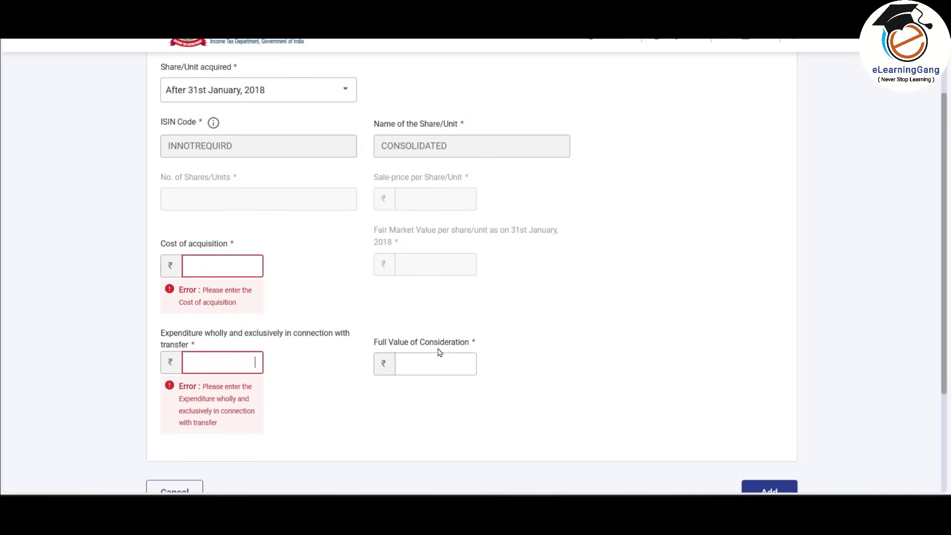
click(435, 363)
text(500000)
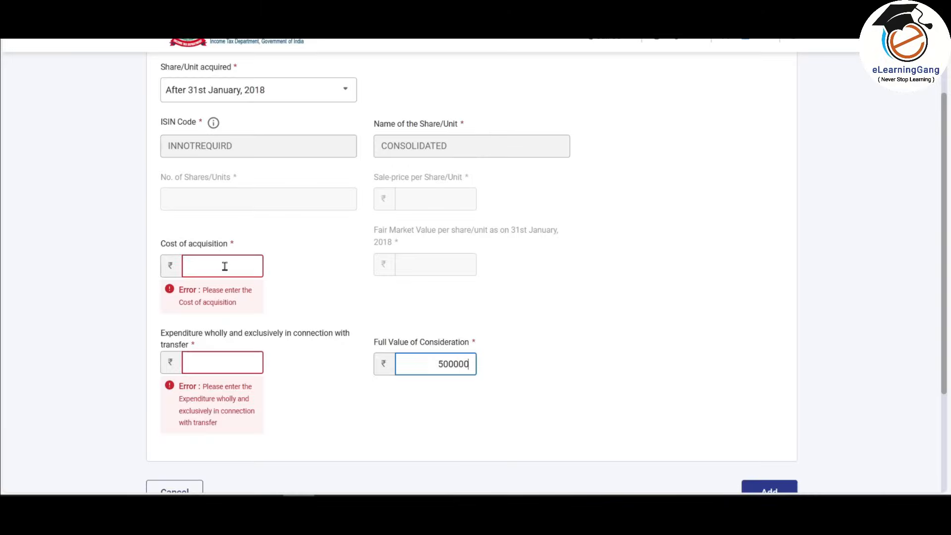
Enter 400000 as the cost of acquisition and 1000 as the transfer expenditure, and add the entry to Schedule 112A.
click(223, 265)
text(400000)
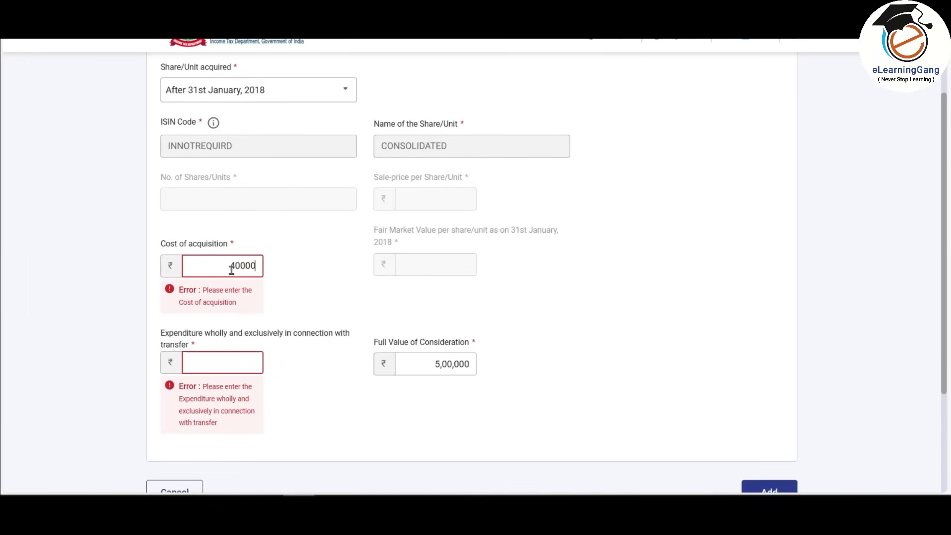
click(248, 362)
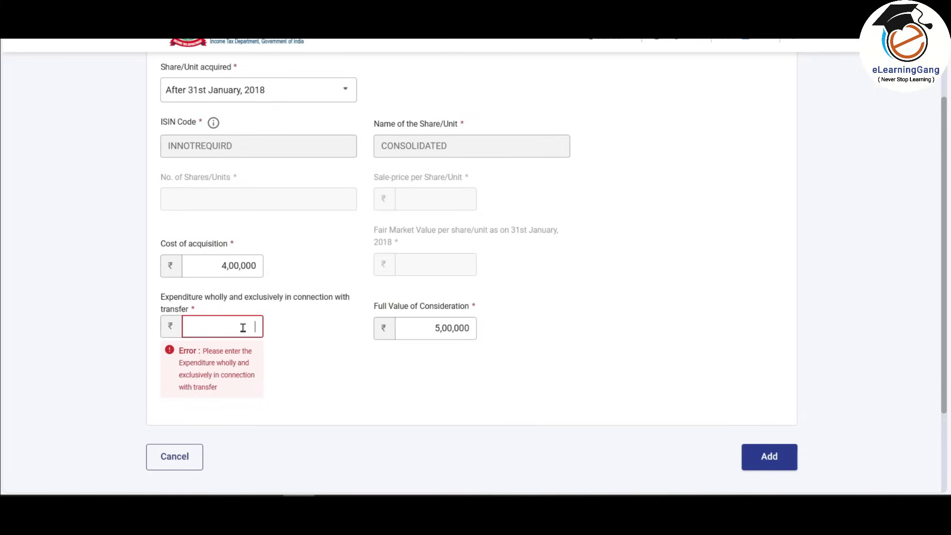
text(1000)
click(625, 242)
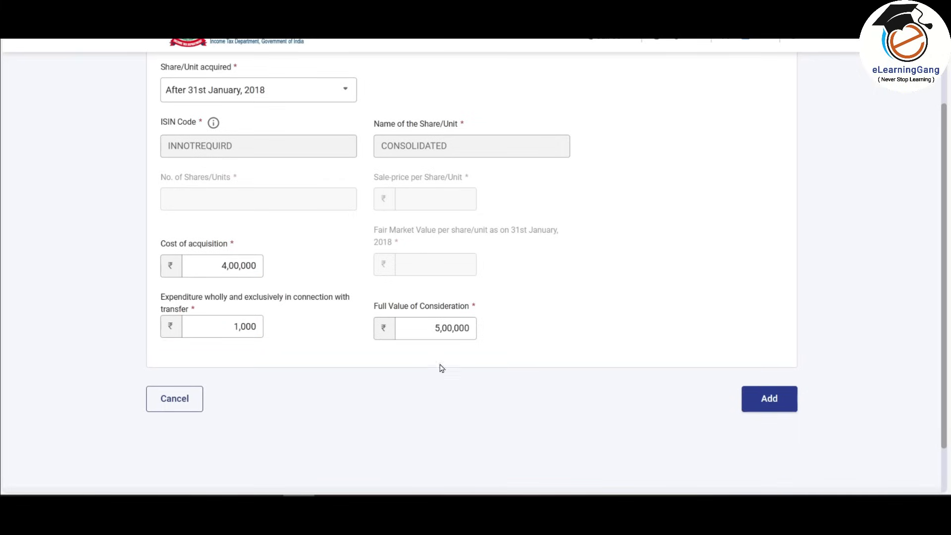
click(785, 399)
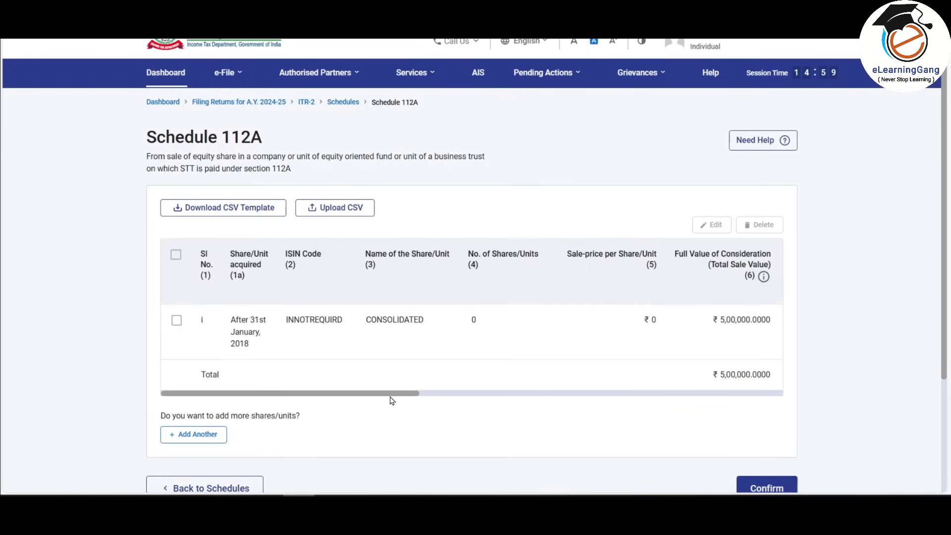
drag(415, 399, 788, 391)
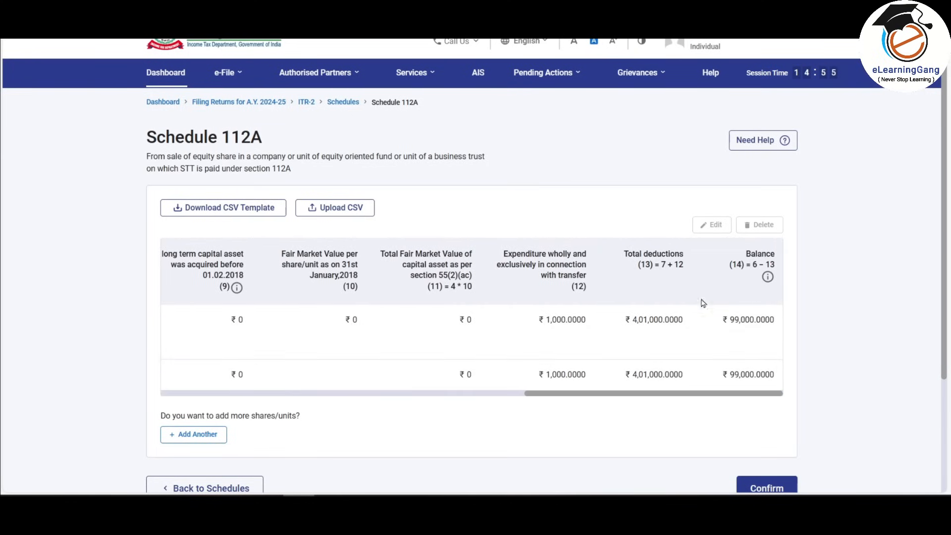
Add another share/unit acquired After 31st January, 2018, with cost of acquisition 240000, transfer expenditure 250 and full value of consideration 337550.
drag(615, 396, 161, 399)
click(194, 433)
click(298, 247)
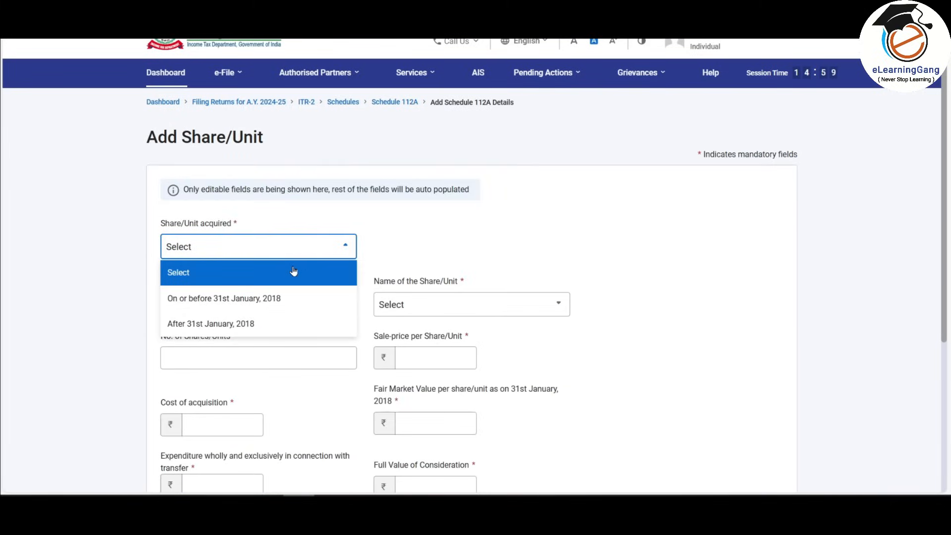
click(287, 326)
scroll(389, 253, down, 3)
key(alt+Tab)
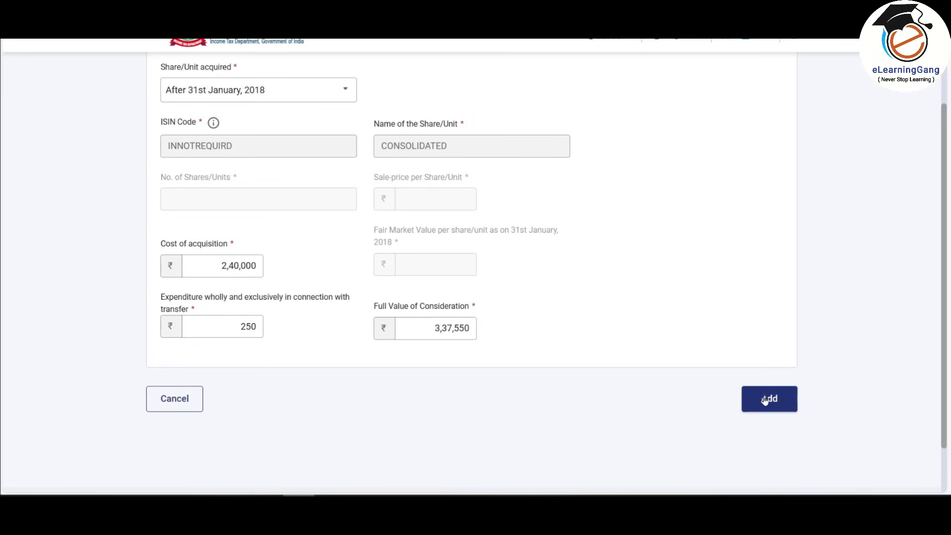
click(765, 397)
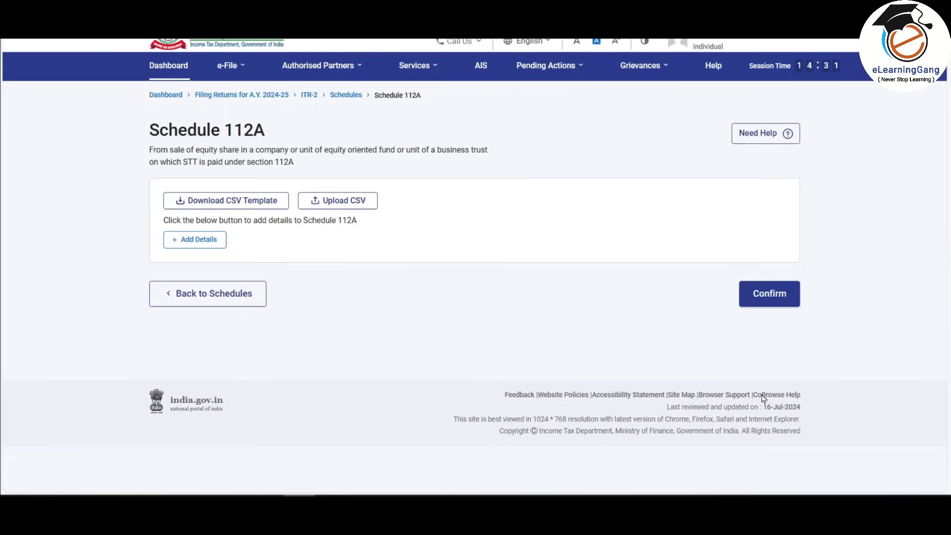
Check the two consolidated share/unit entries and confirm Schedule 112A.
drag(388, 448, 257, 453)
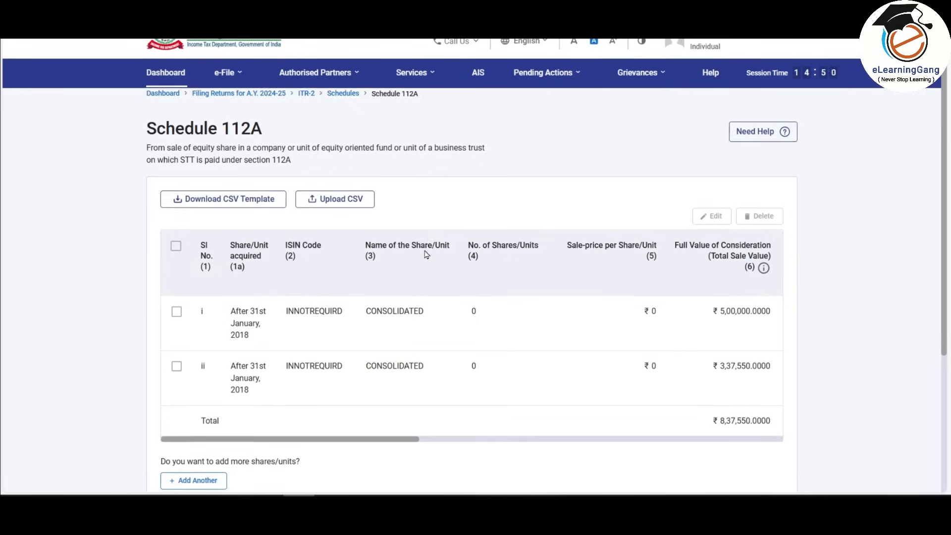
scroll(425, 254, down, 2)
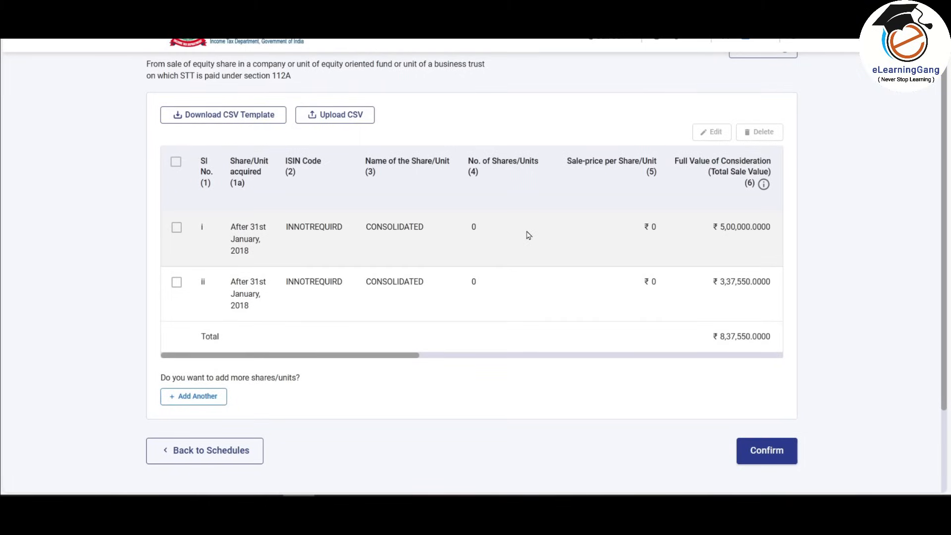
click(776, 456)
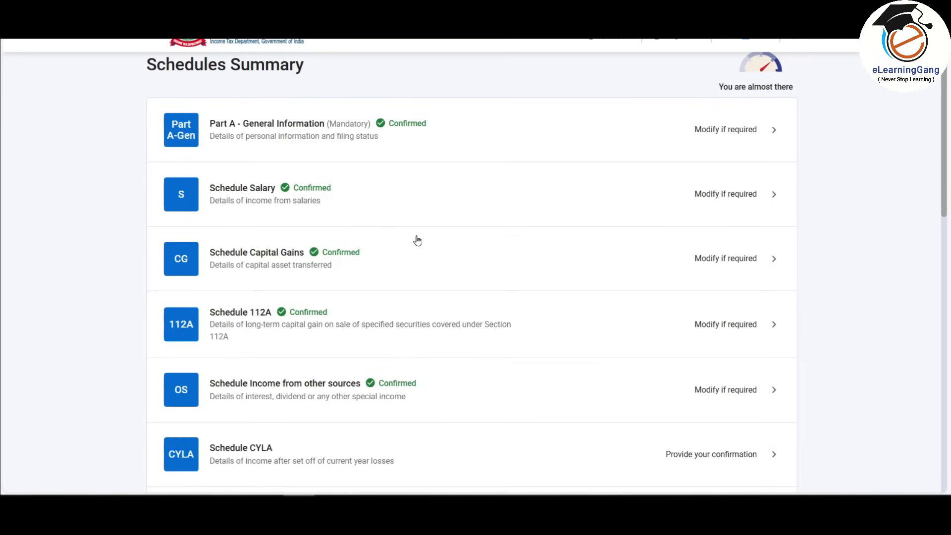
Look through the schedules summary and open Schedule CYLA for confirmation.
scroll(417, 240, down, 4)
scroll(417, 240, up, 3)
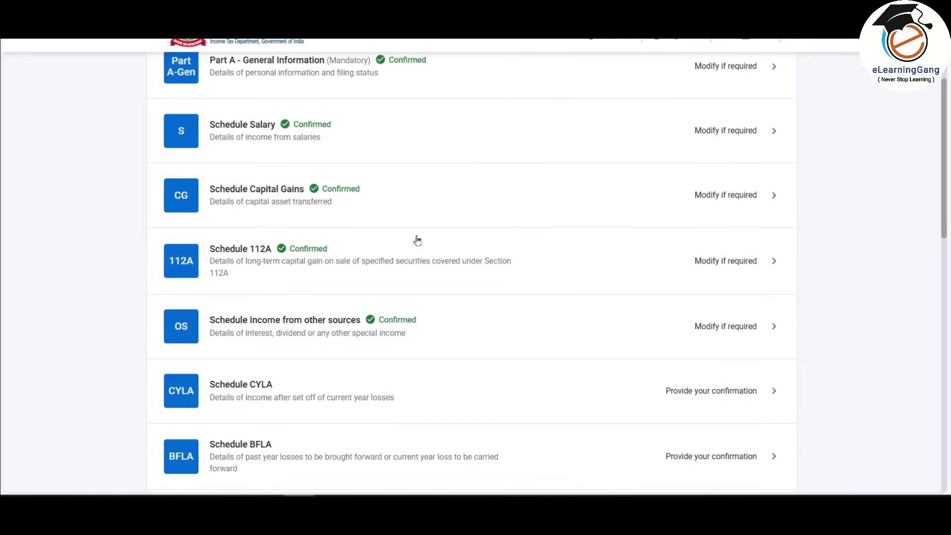
scroll(417, 241, up, 1)
scroll(488, 243, down, 4)
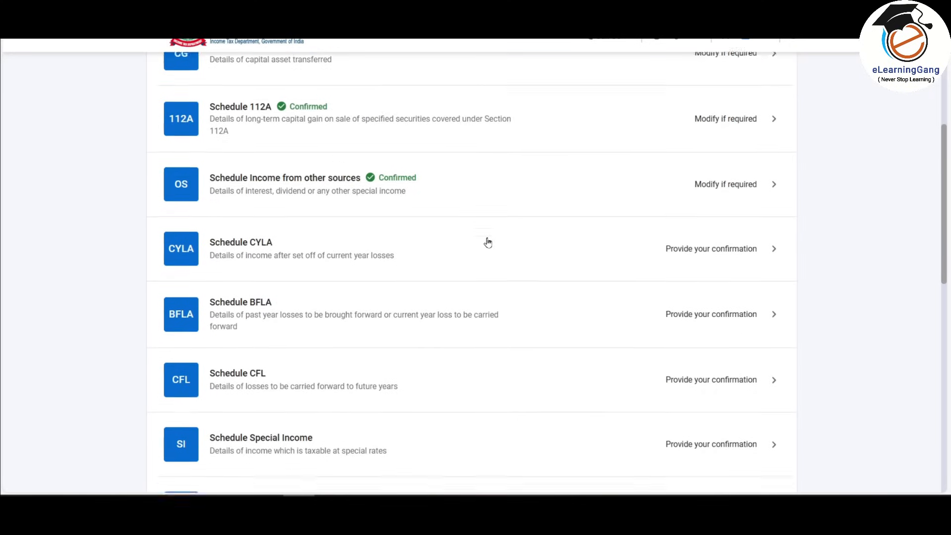
scroll(488, 242, down, 1)
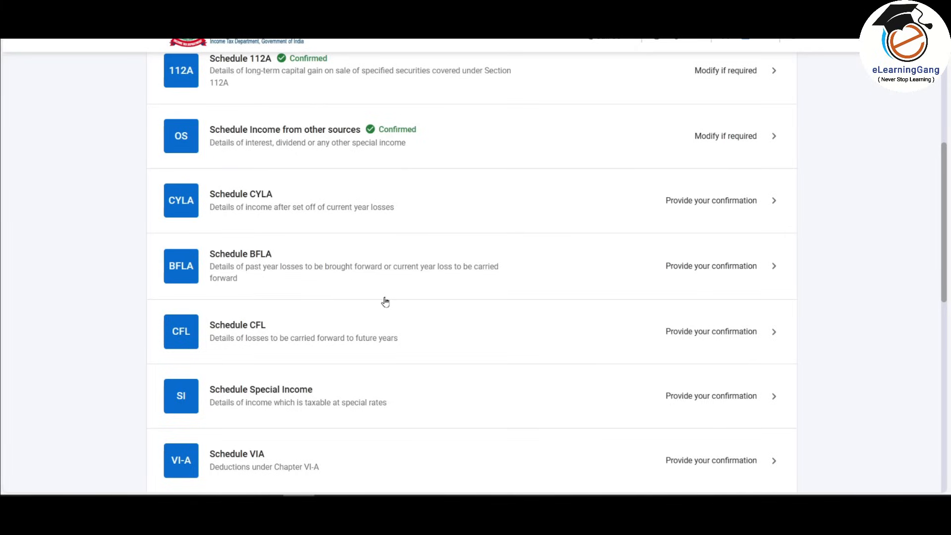
click(407, 205)
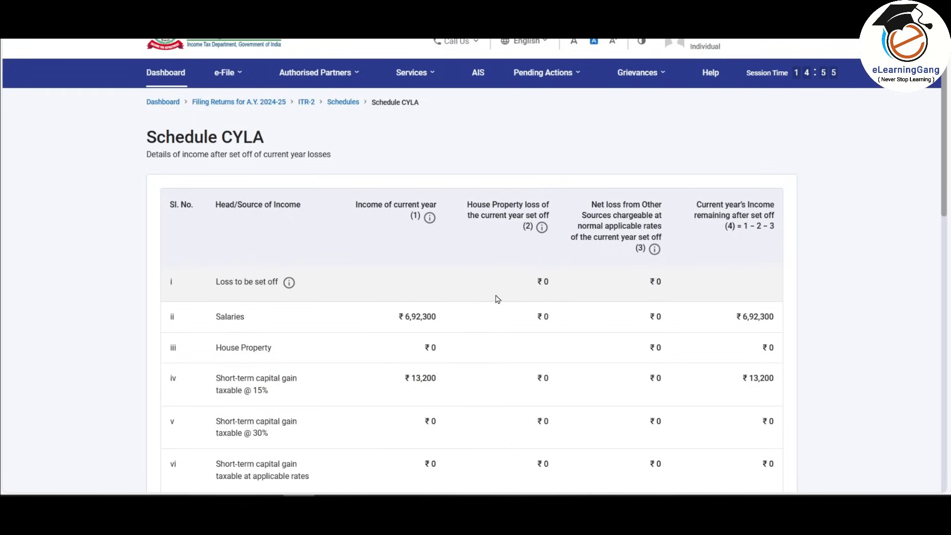
Review the income after set off of current year losses for every income head and confirm Schedule CYLA.
scroll(497, 299, down, 4)
scroll(544, 236, down, 1)
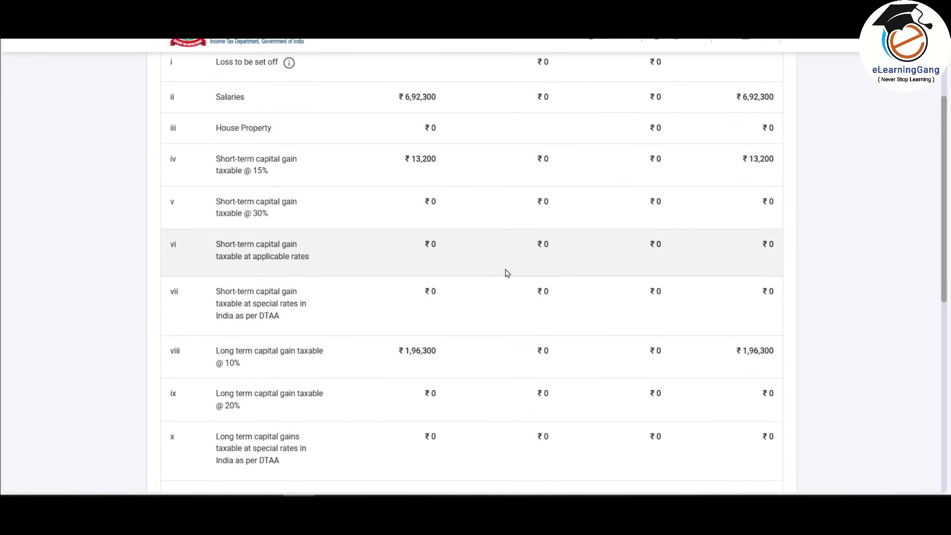
scroll(507, 274, down, 4)
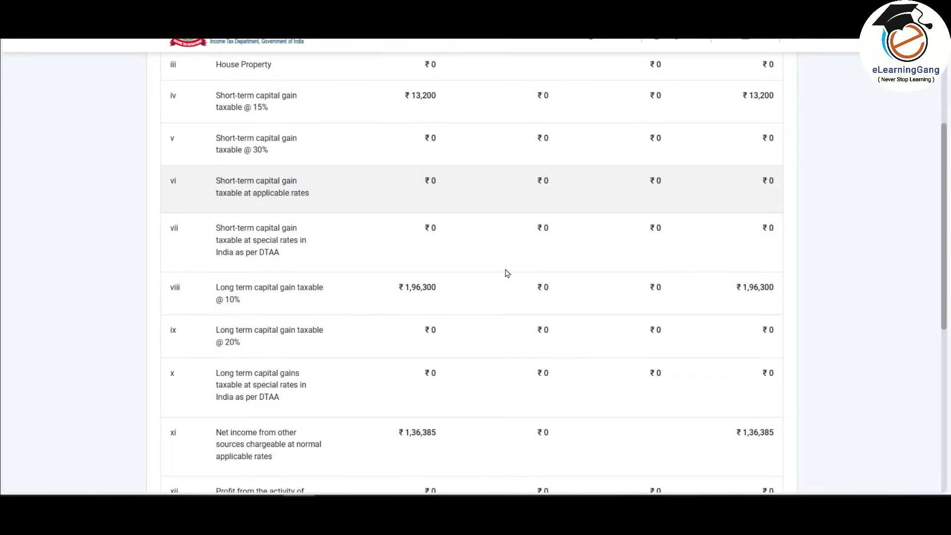
scroll(507, 273, down, 1)
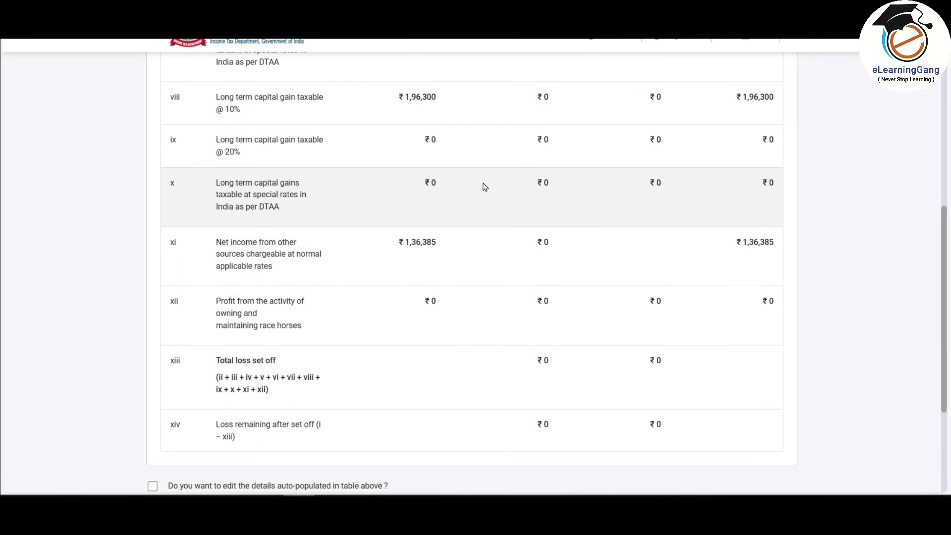
scroll(485, 224, up, 8)
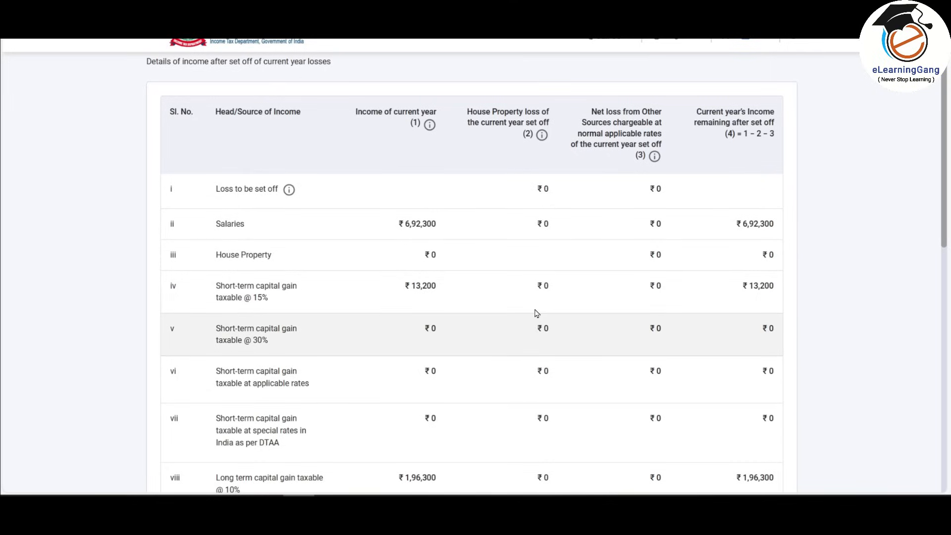
scroll(576, 296, down, 10)
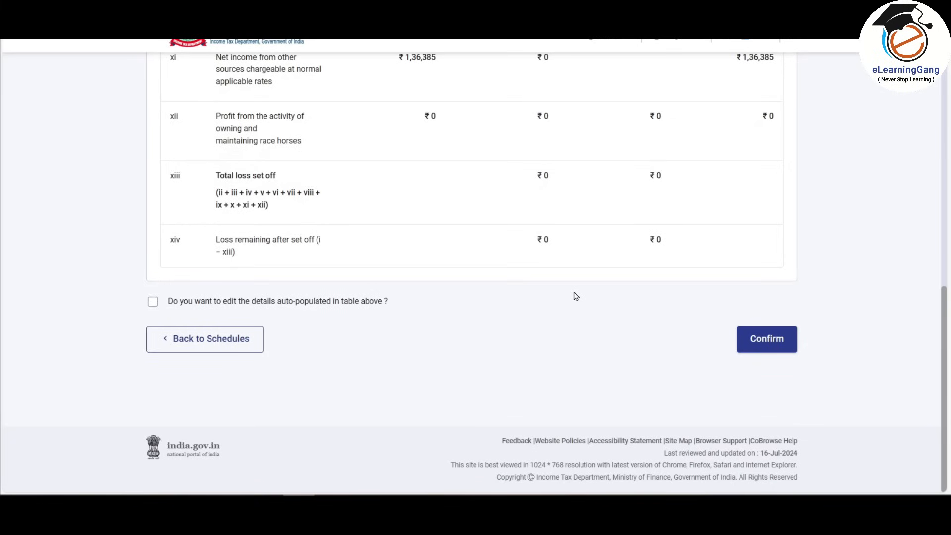
click(771, 342)
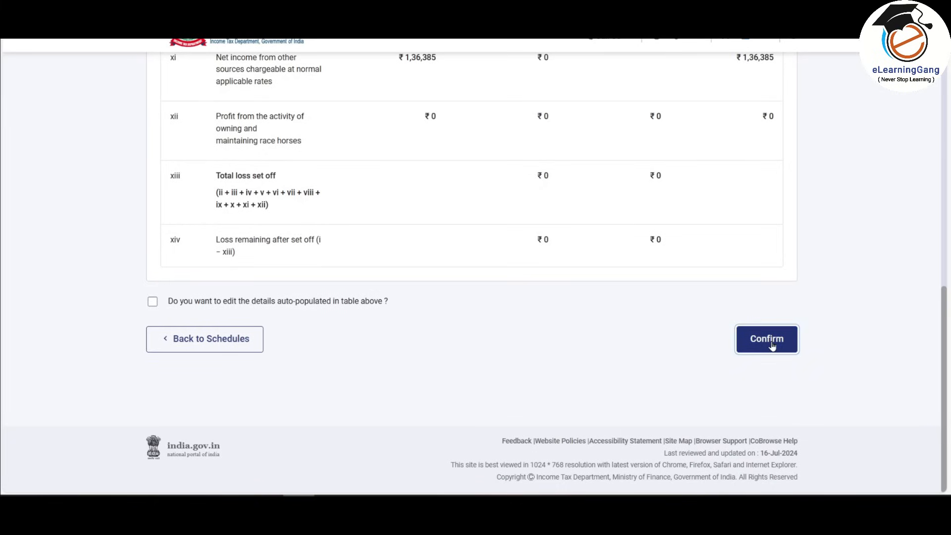
Open Schedule CFL, review the earlier years' short-term and long-term capital losses, and compute the set off.
scroll(533, 185, down, 4)
scroll(535, 184, down, 1)
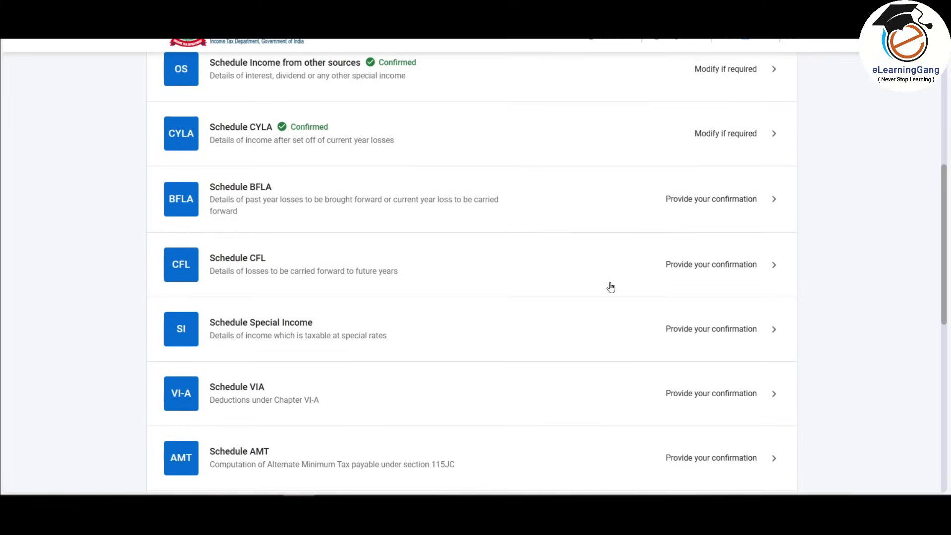
click(583, 271)
scroll(355, 186, down, 4)
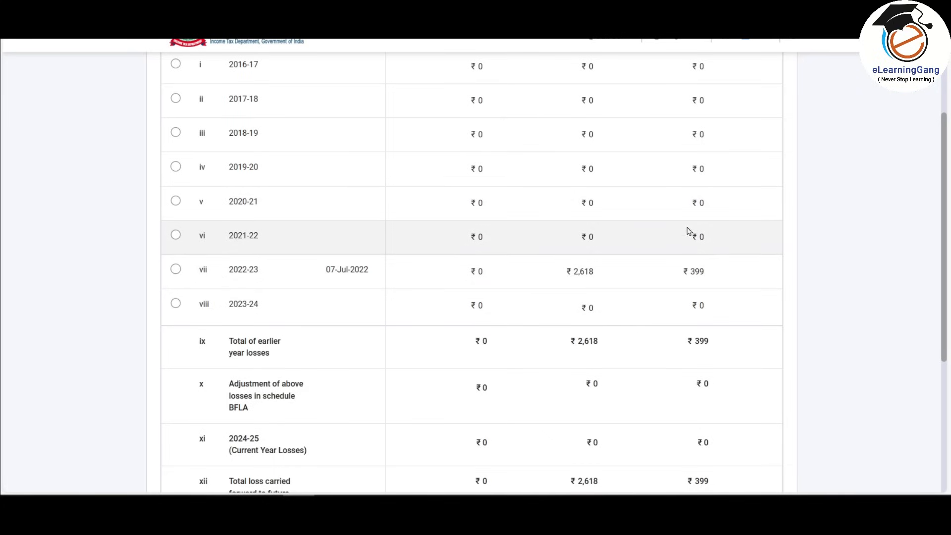
scroll(602, 297, up, 5)
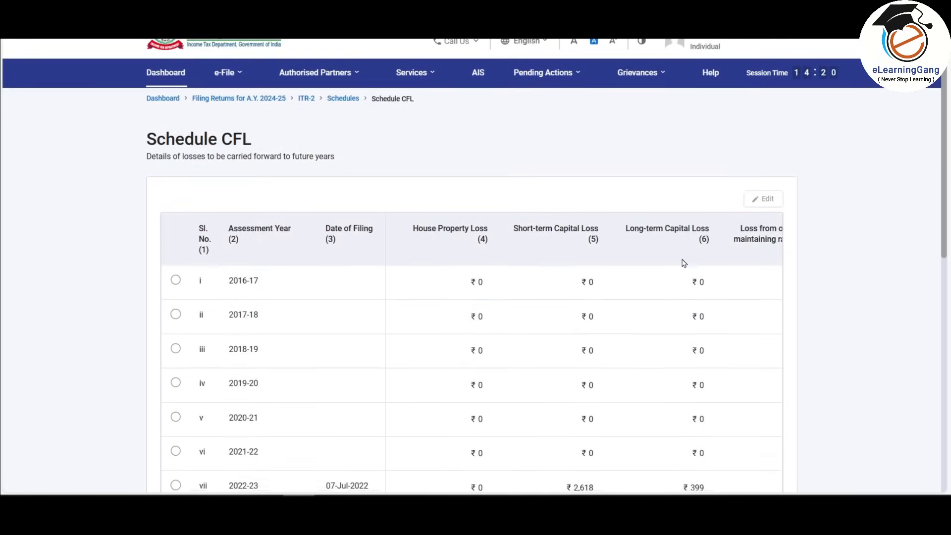
scroll(684, 261, down, 5)
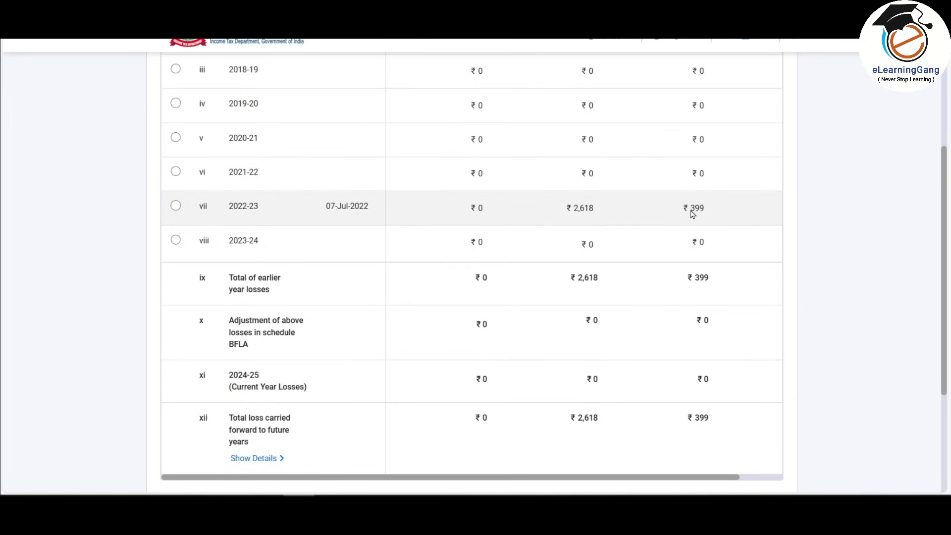
scroll(692, 214, down, 1)
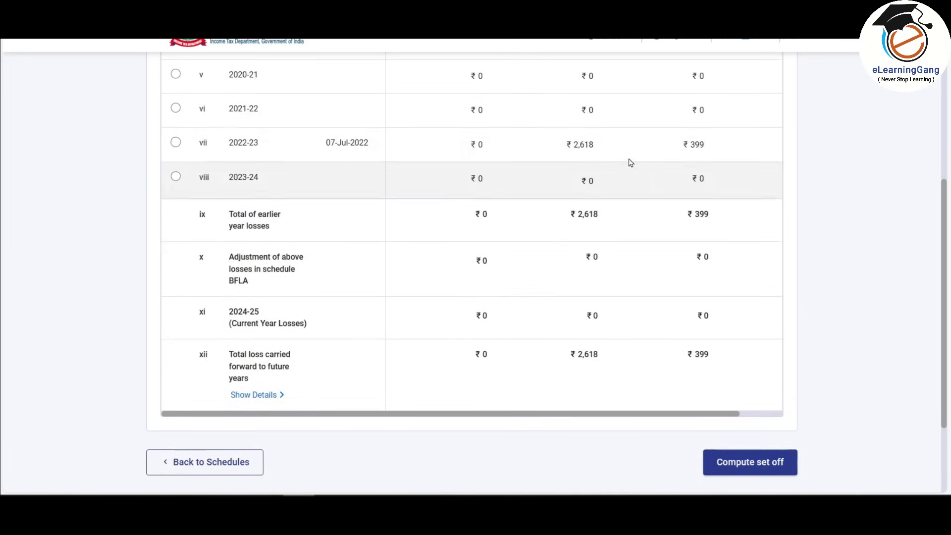
scroll(635, 156, down, 2)
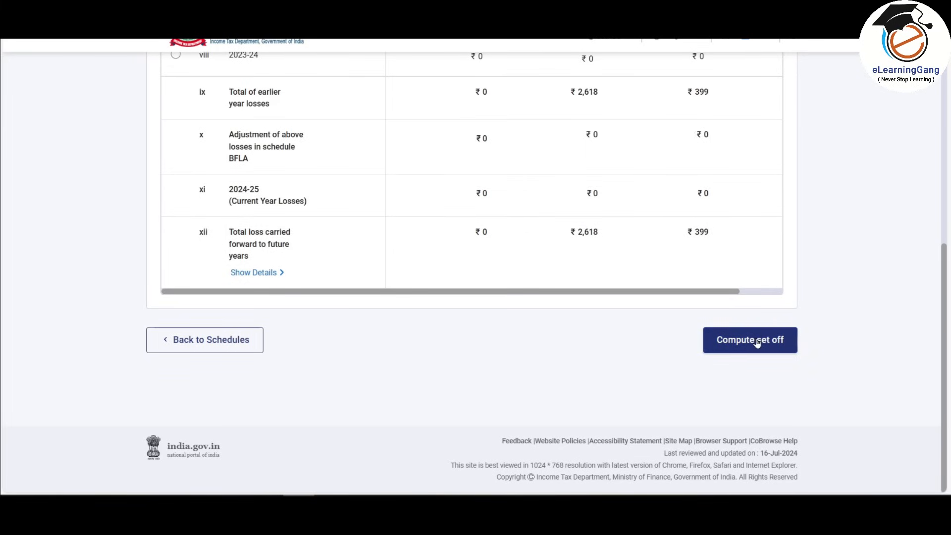
click(757, 341)
Open Schedule BFLA, review the brought forward losses set off against capital gains, and compute the set off.
scroll(648, 236, down, 6)
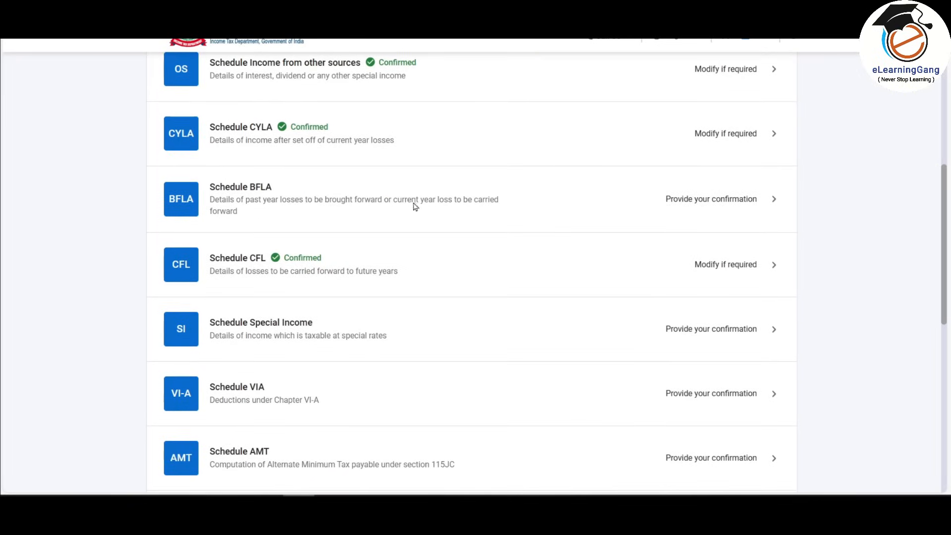
click(630, 208)
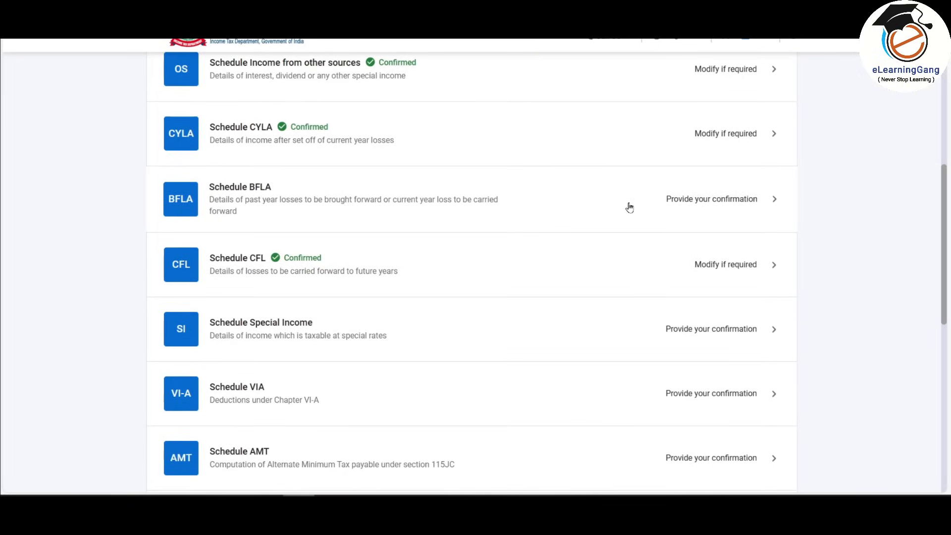
scroll(691, 245, down, 1)
scroll(692, 245, down, 2)
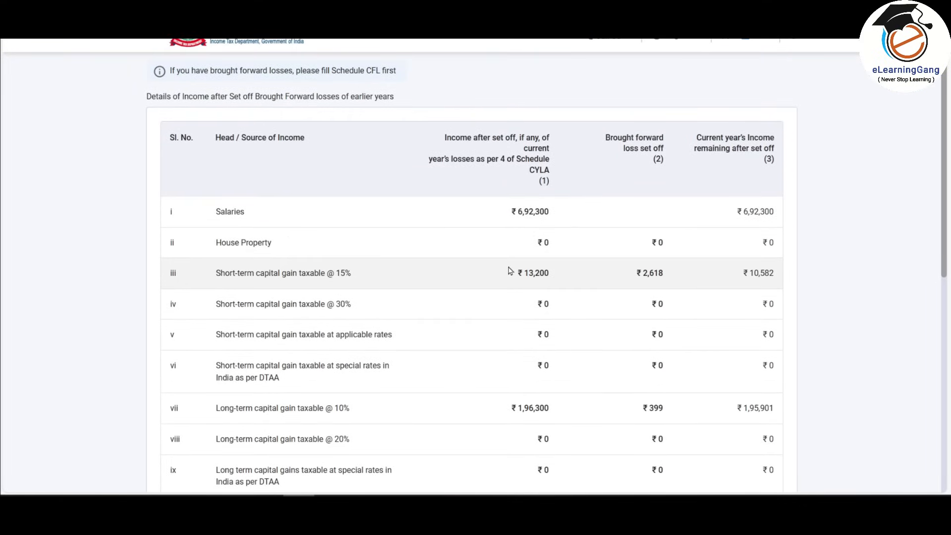
scroll(510, 270, down, 1)
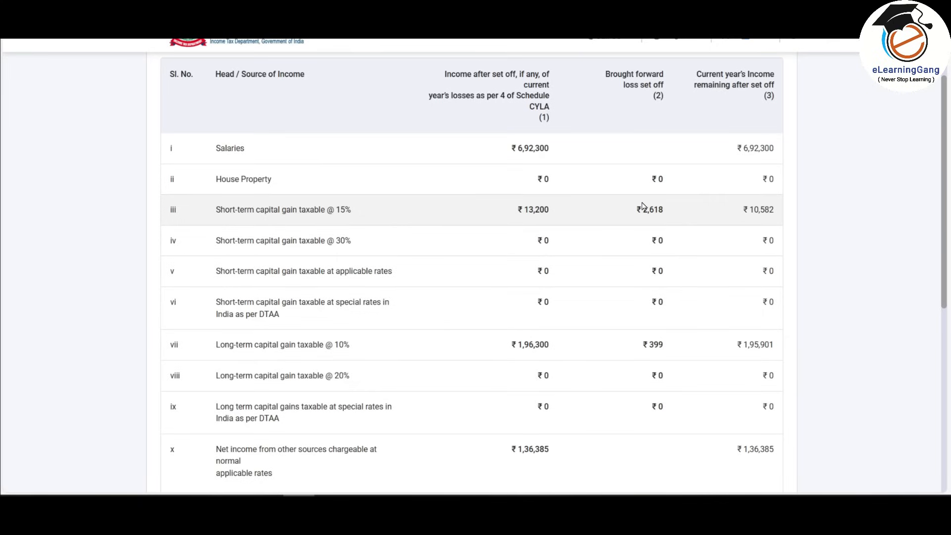
scroll(531, 238, down, 3)
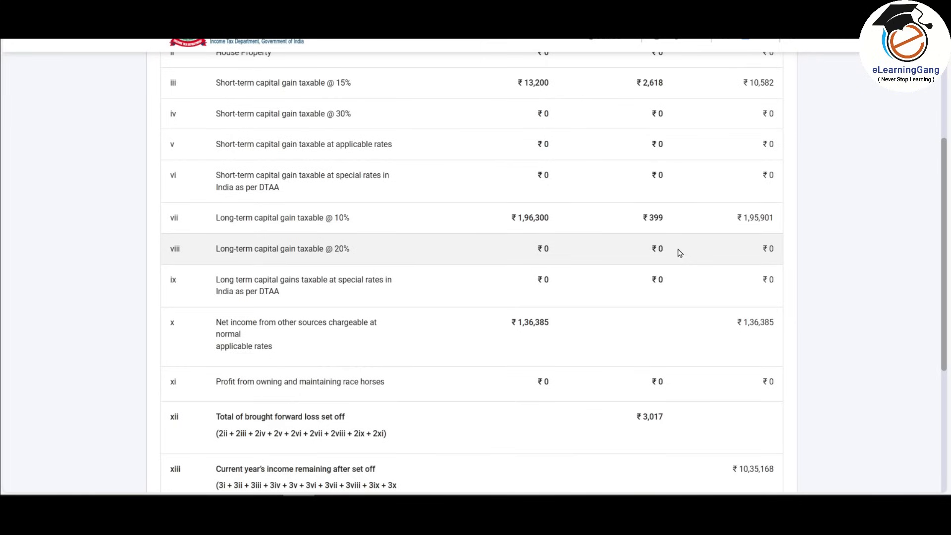
scroll(657, 263, up, 3)
scroll(656, 270, down, 2)
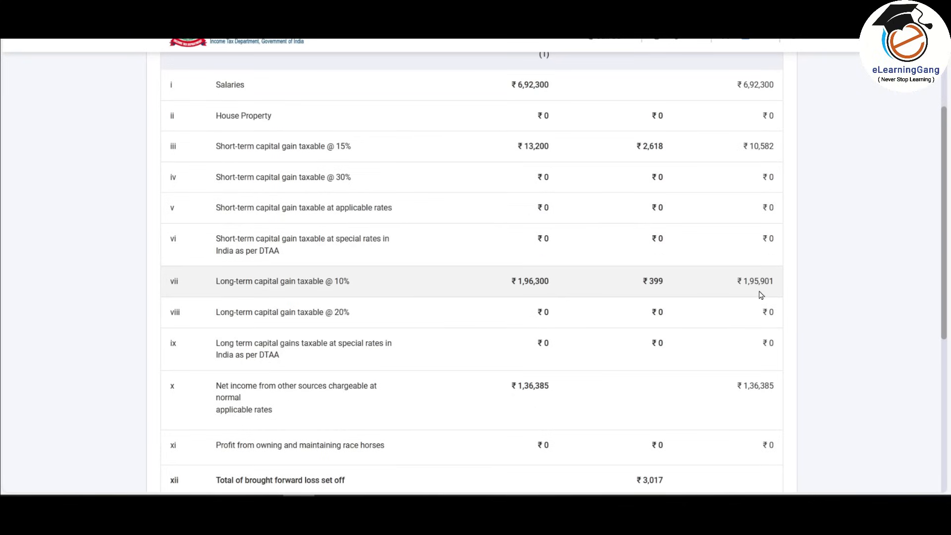
scroll(761, 295, down, 6)
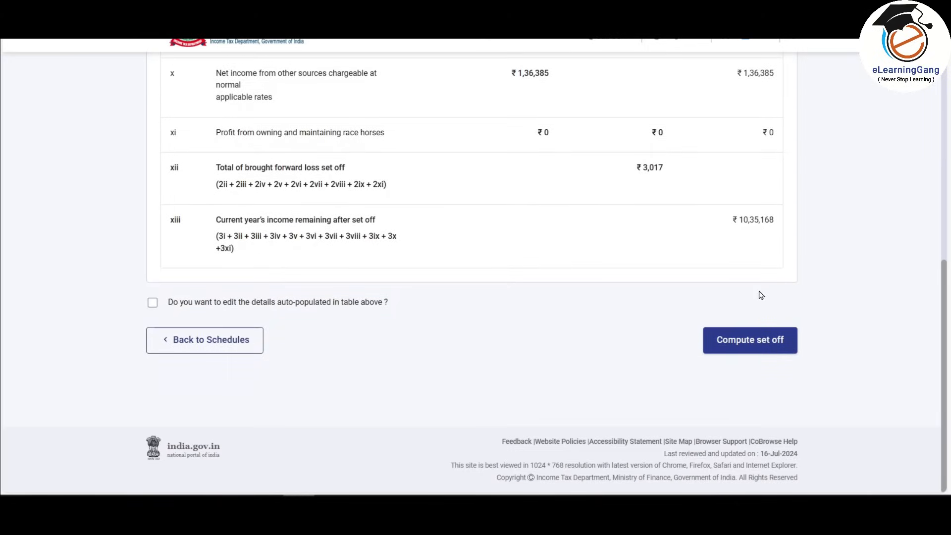
click(763, 348)
click(598, 290)
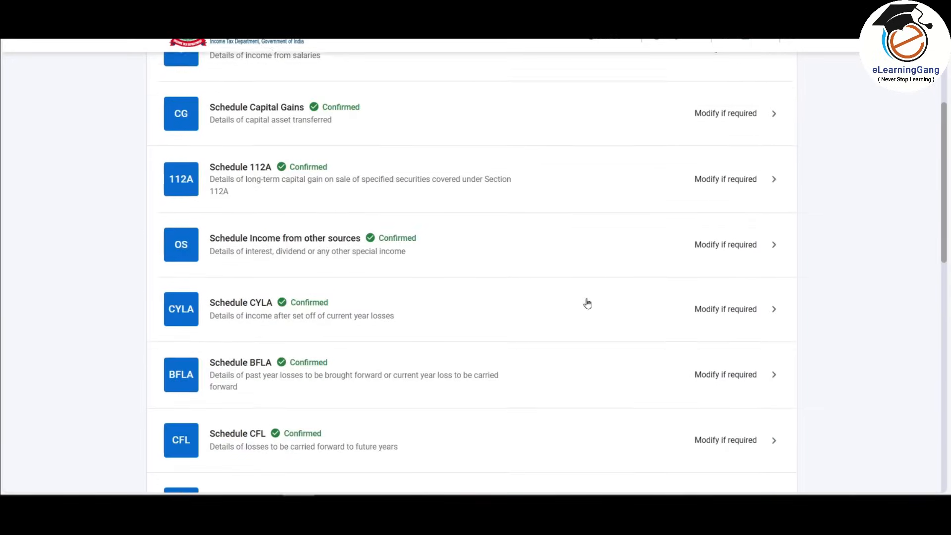
Reopen Schedule Capital Gains from the schedules summary and acknowledge the notice on quarterly interest computation under section 234C.
scroll(587, 303, down, 2)
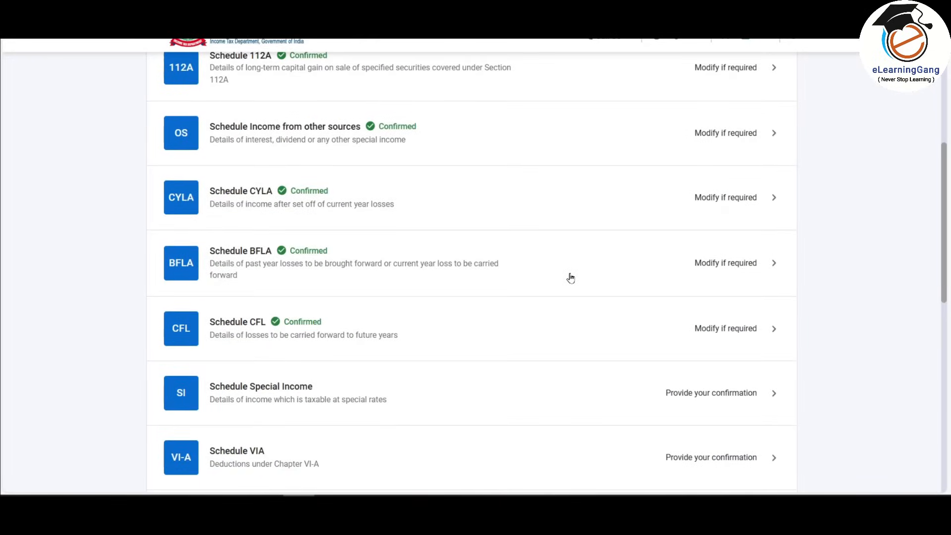
scroll(571, 278, up, 2)
scroll(490, 323, up, 1)
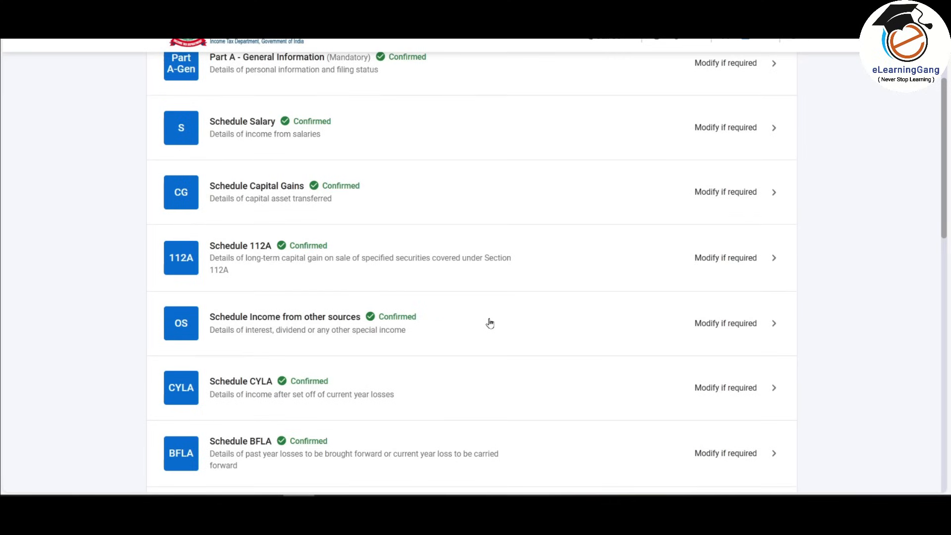
click(449, 198)
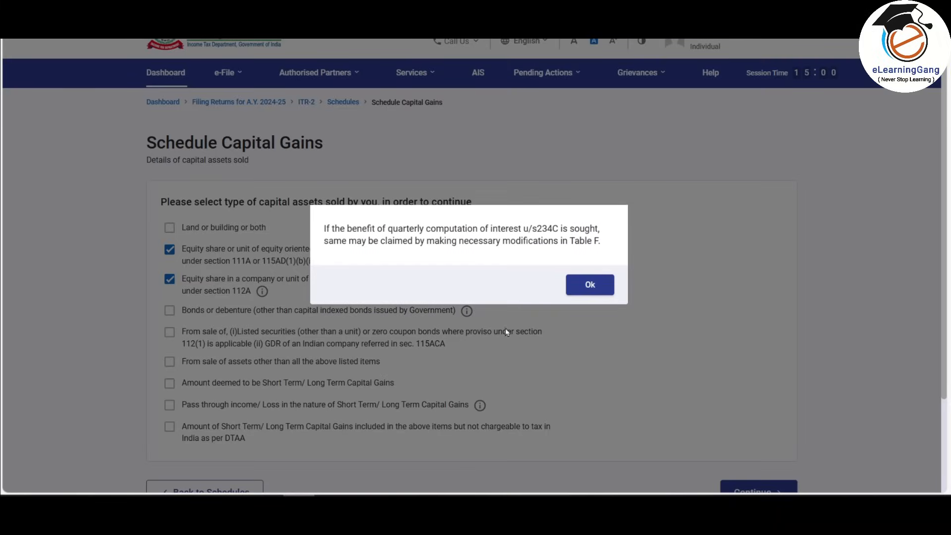
click(593, 286)
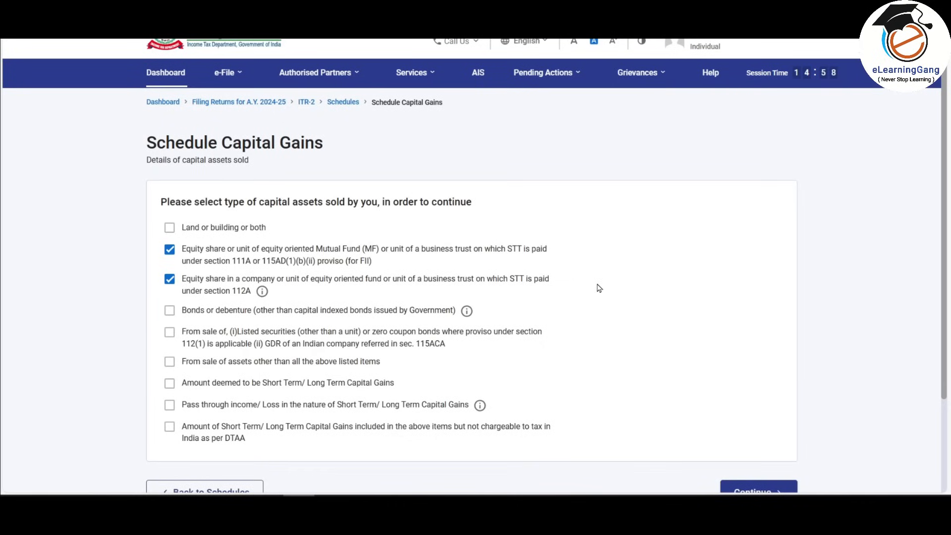
scroll(243, 275, down, 2)
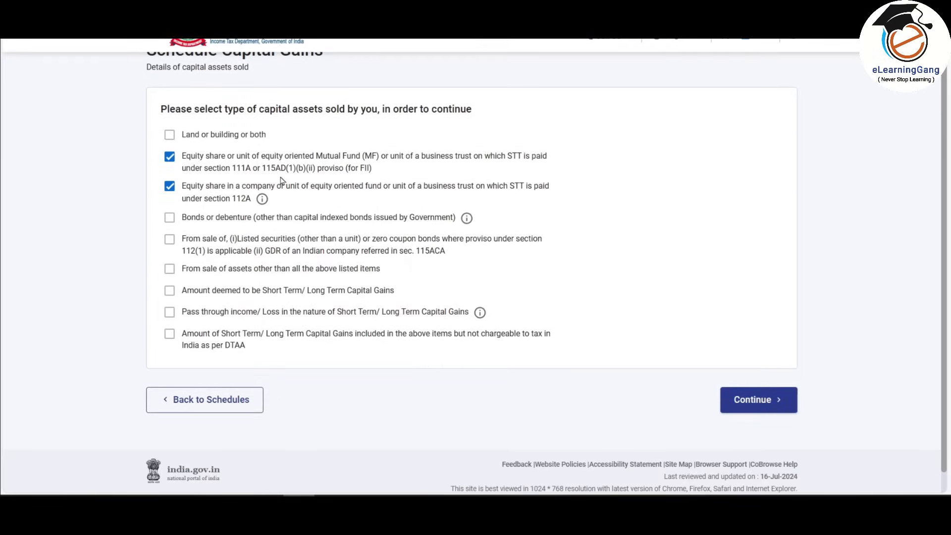
Continue with the selected capital asset types, then review the capital gain totals and the deductions claimed against capital gains.
click(751, 404)
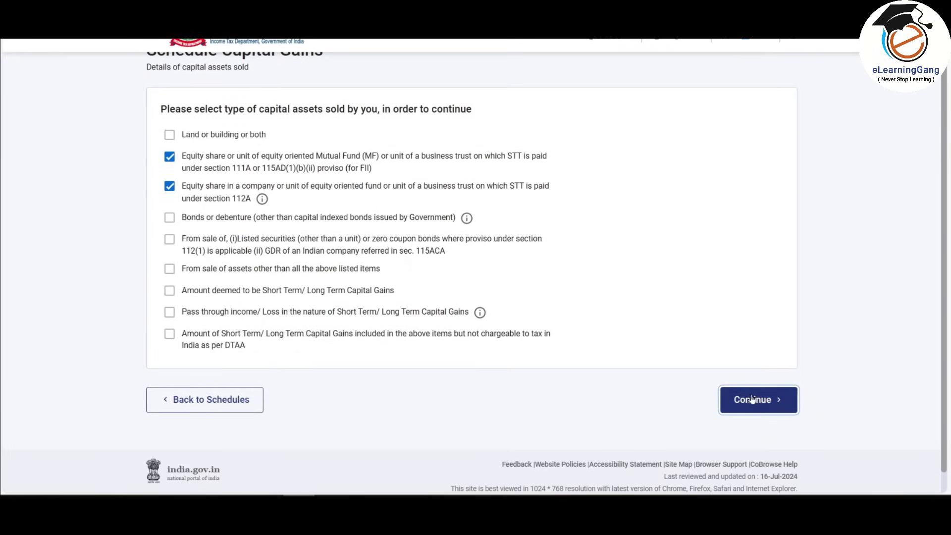
scroll(305, 165, down, 2)
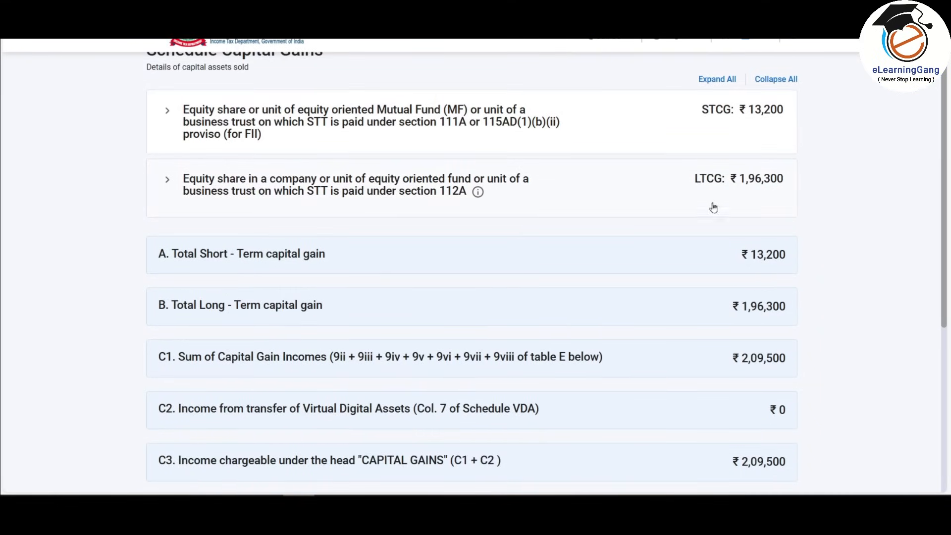
scroll(723, 207, down, 2)
scroll(723, 207, down, 4)
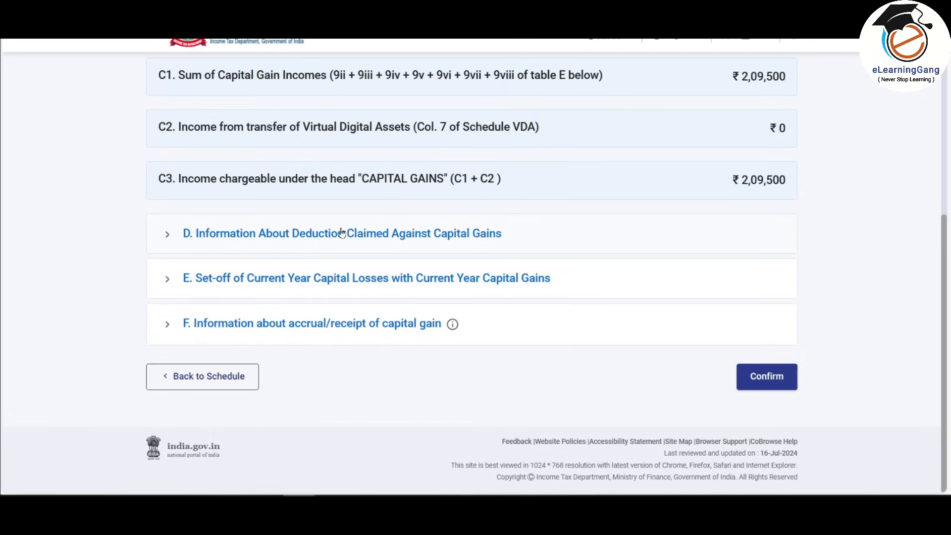
click(422, 247)
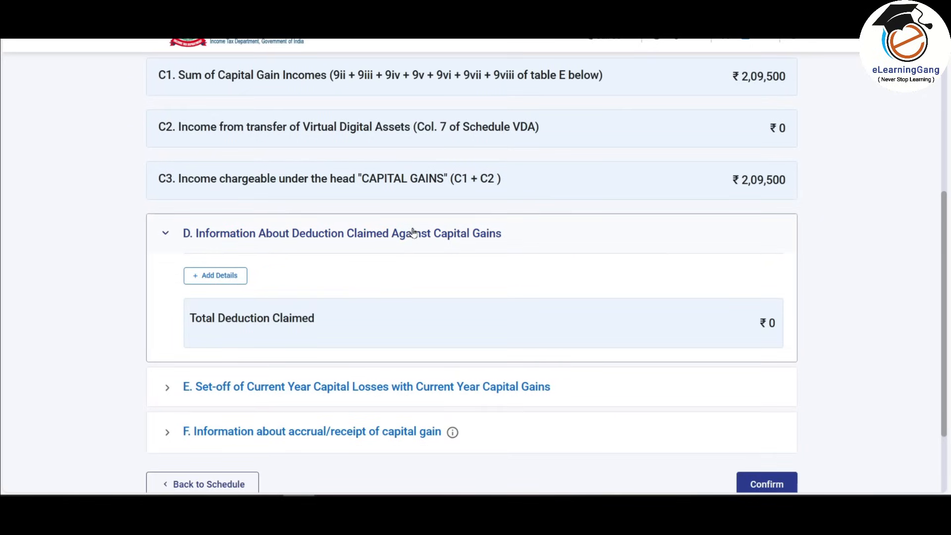
scroll(411, 232, down, 2)
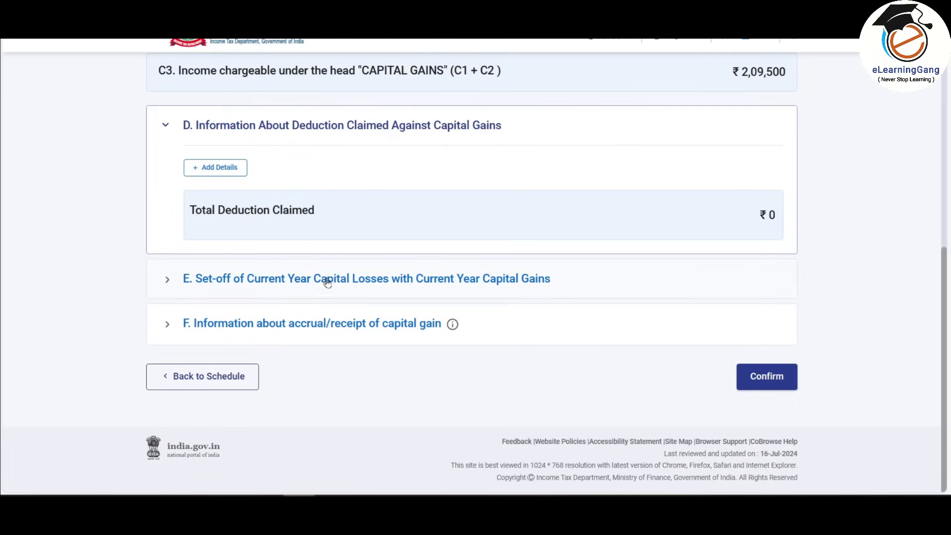
Review section E on the set-off of current year capital losses with current year capital gains, then collapse it.
click(379, 283)
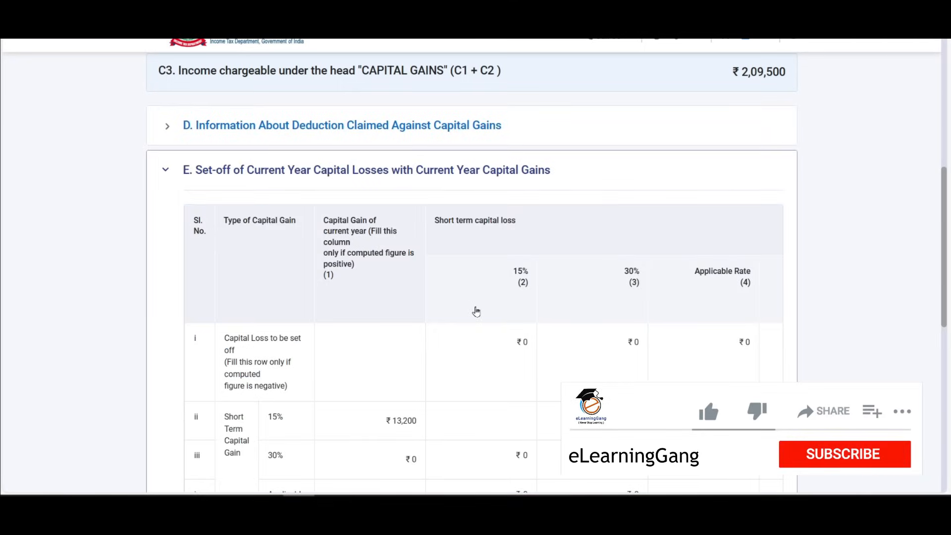
scroll(476, 312, down, 5)
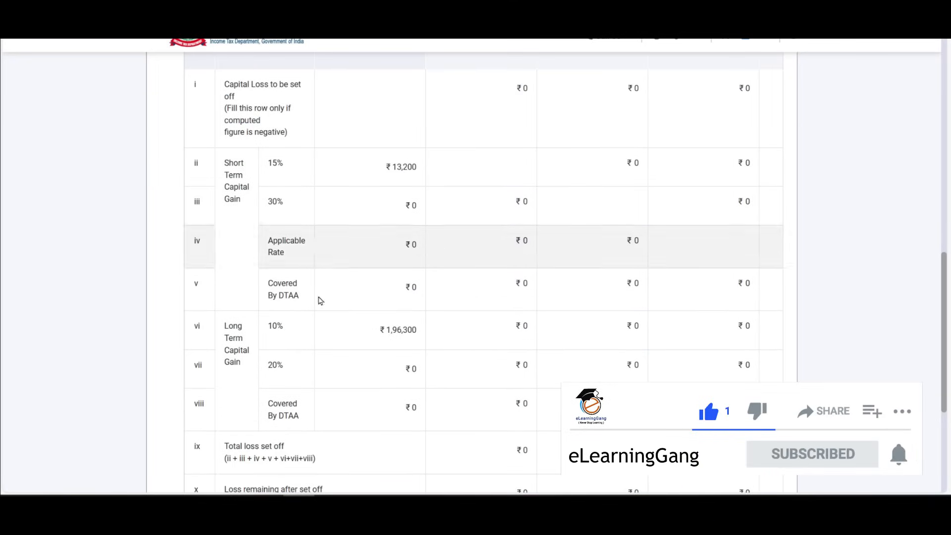
scroll(379, 331, up, 5)
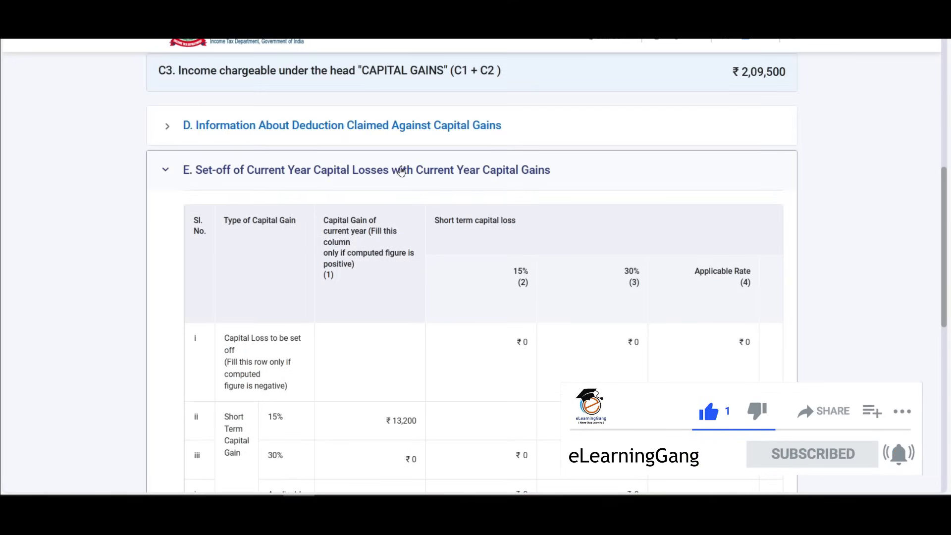
click(402, 171)
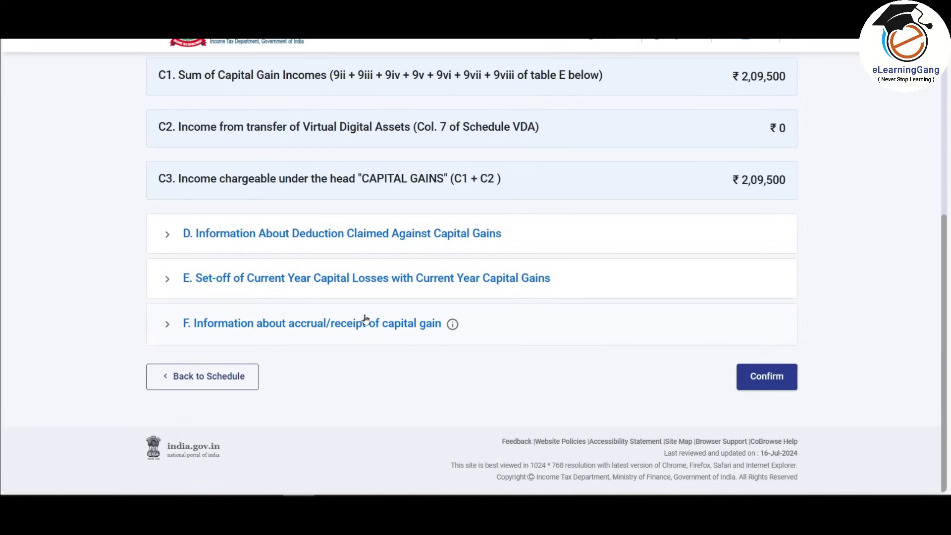
Expand section F on accrual/receipt of capital gain, review its short-term and long-term rows, and open the table for editing.
click(408, 325)
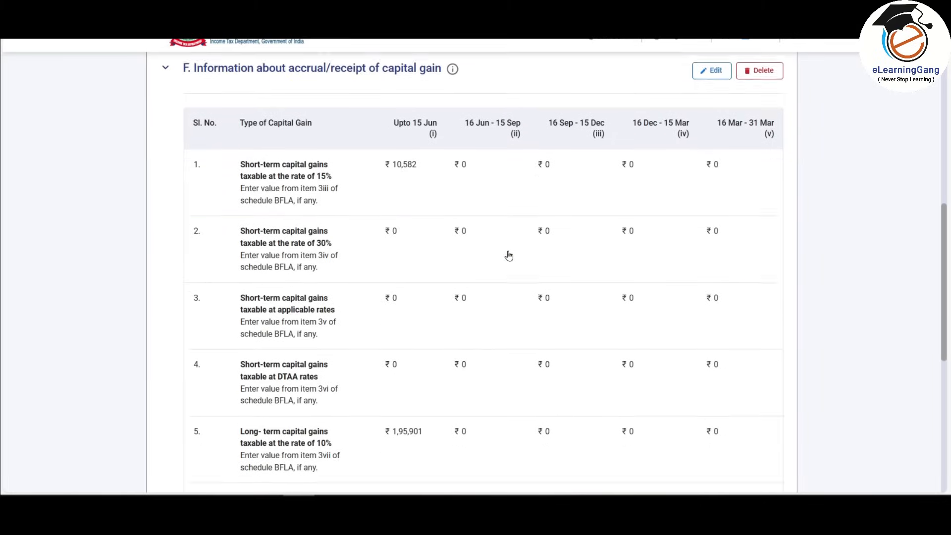
scroll(509, 256, down, 1)
scroll(544, 250, up, 3)
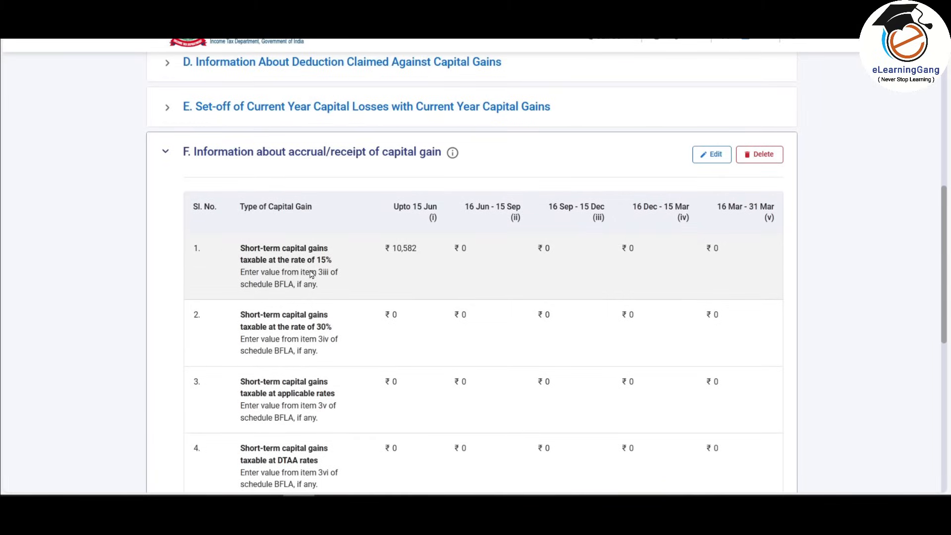
scroll(346, 272, down, 4)
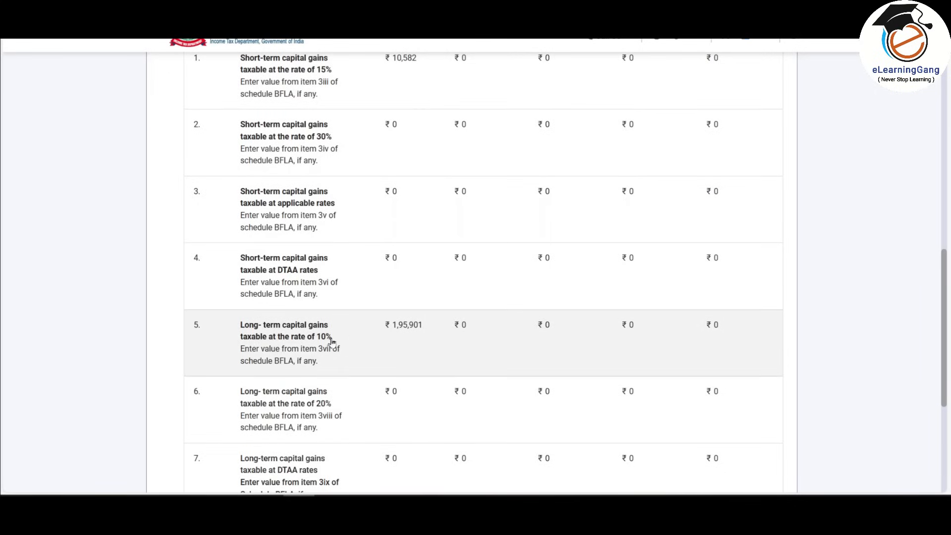
scroll(319, 343, up, 4)
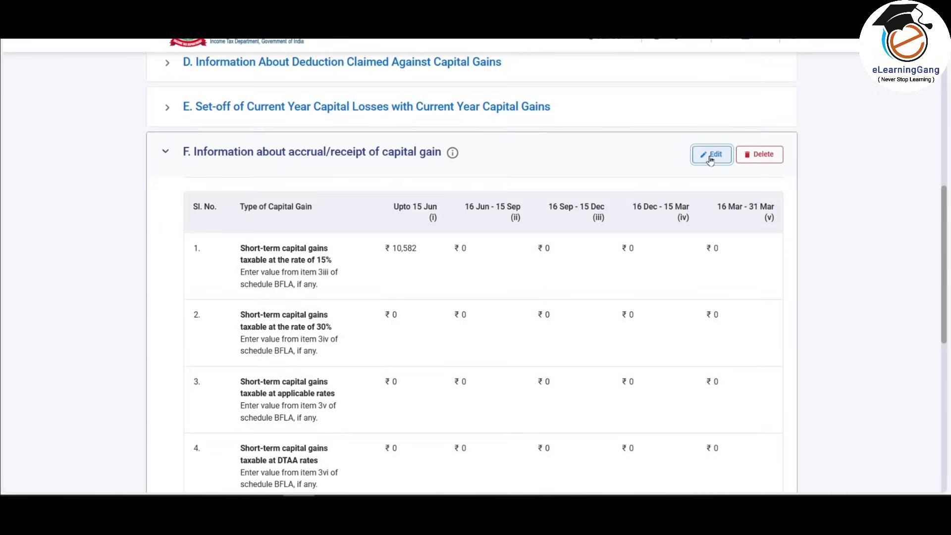
click(711, 156)
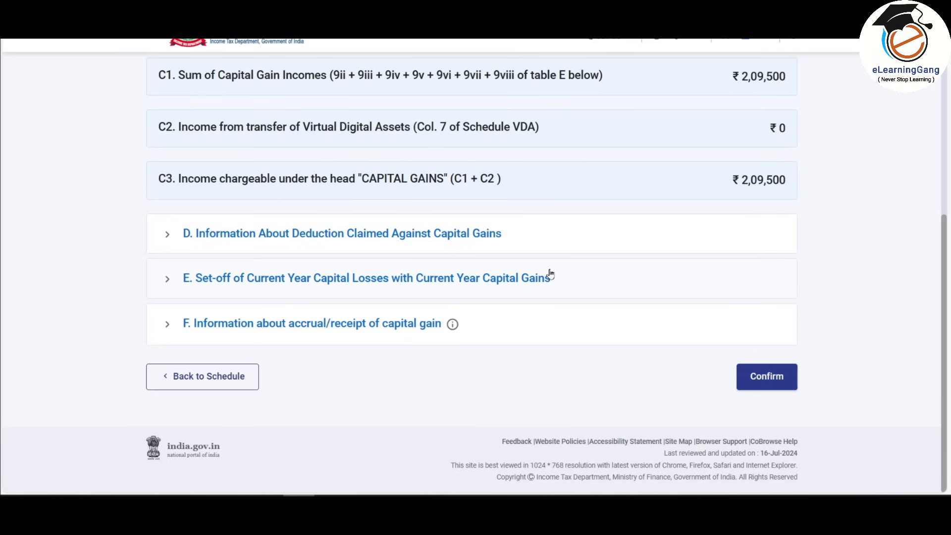
Compare the quarterly STCG and LTCG table in the Excel workbook's Capital Gains sheet with the accrual/receipt rows of the tax form.
key(alt+Tab)
drag(482, 126, 895, 201)
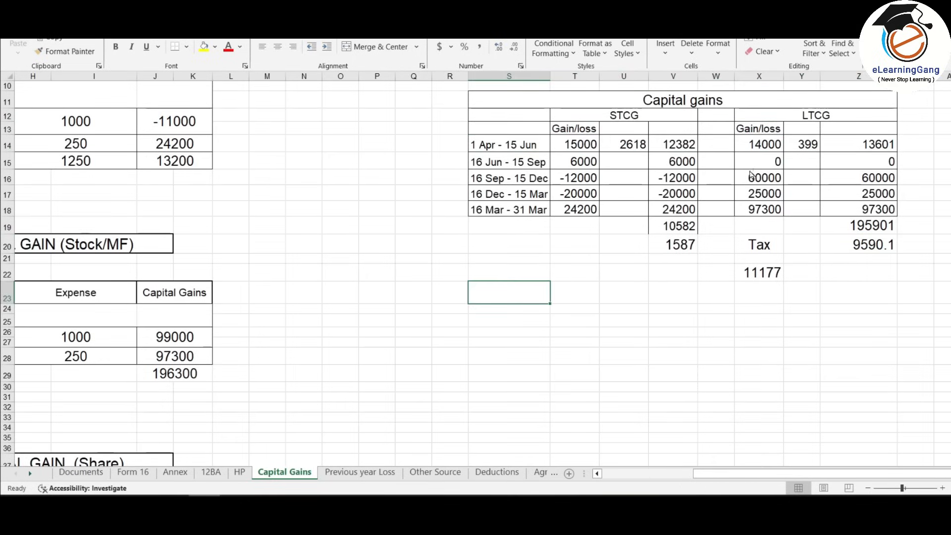
key(alt+Tab)
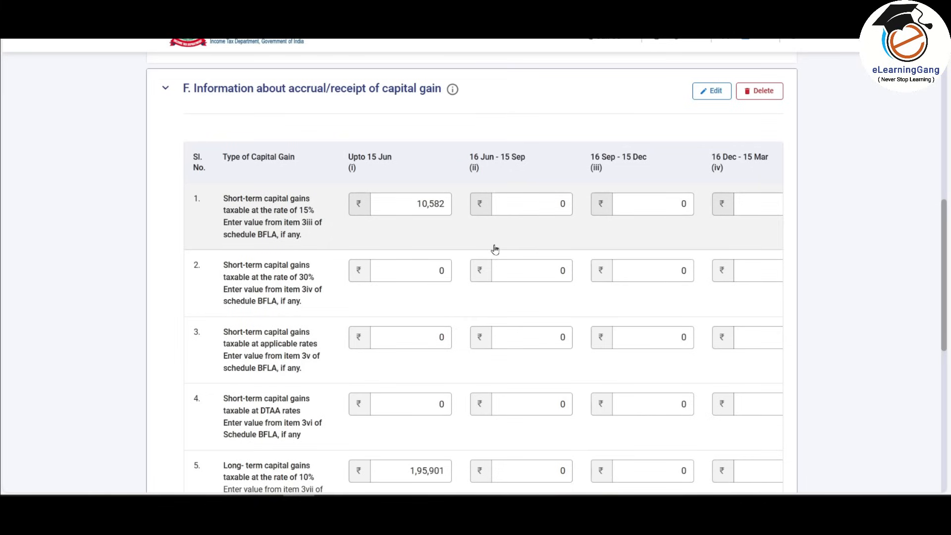
scroll(495, 250, down, 3)
scroll(472, 315, up, 1)
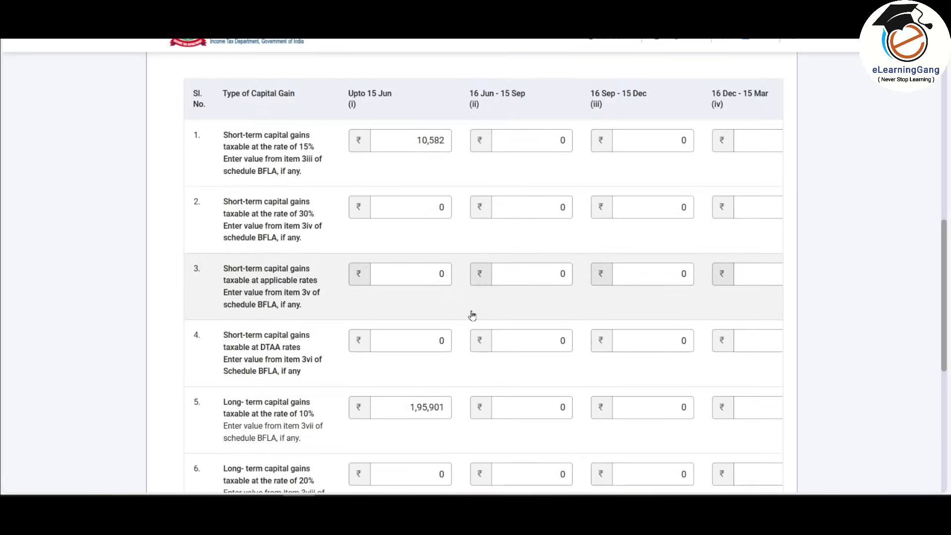
Switch to the Excel workbook and examine the quarterly STCG figures, including the 1 Apr - 15 Jun gain and its loss adjustment.
key(alt+Tab)
drag(678, 142, 677, 178)
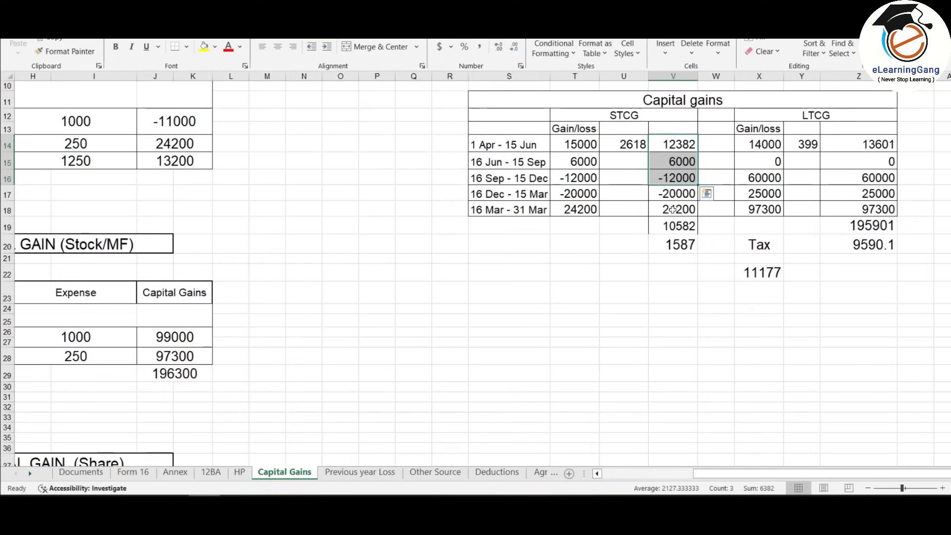
click(679, 230)
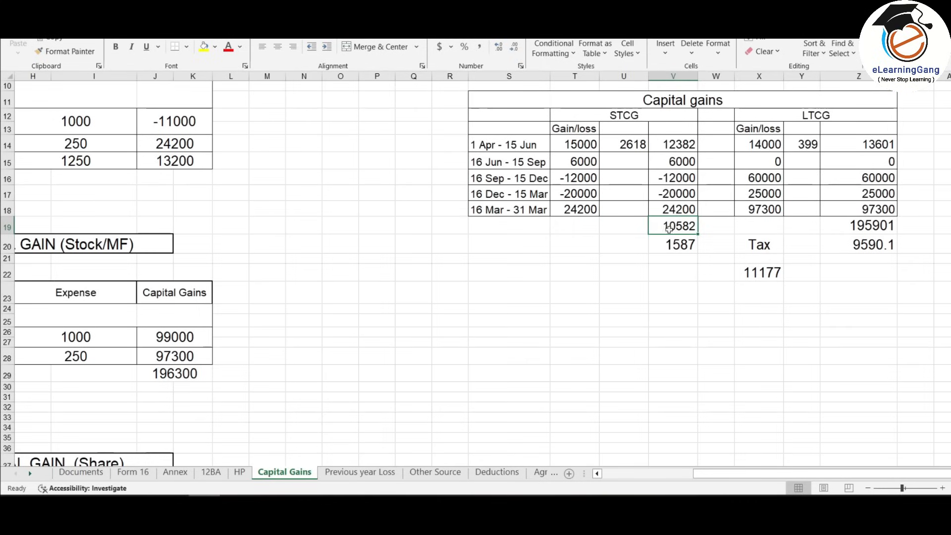
click(579, 142)
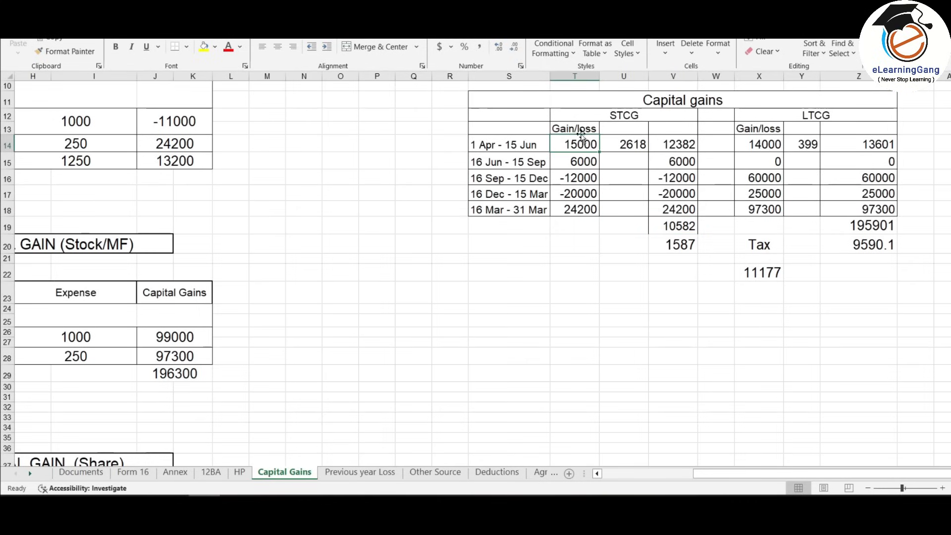
click(629, 147)
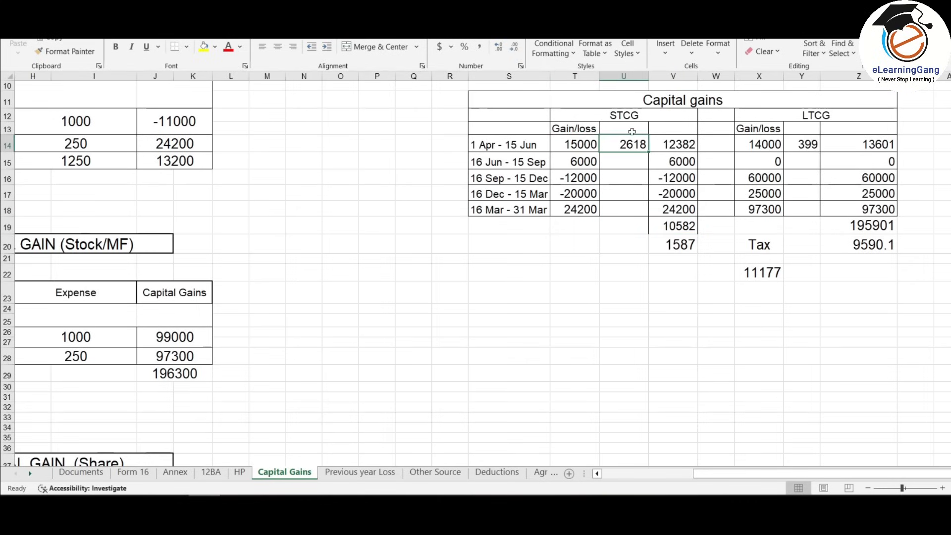
click(671, 147)
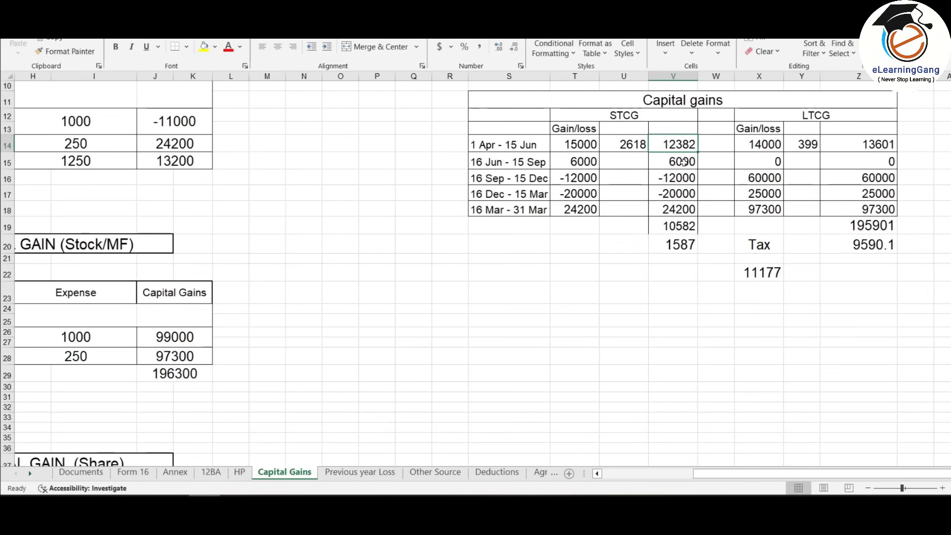
shift+click(682, 162)
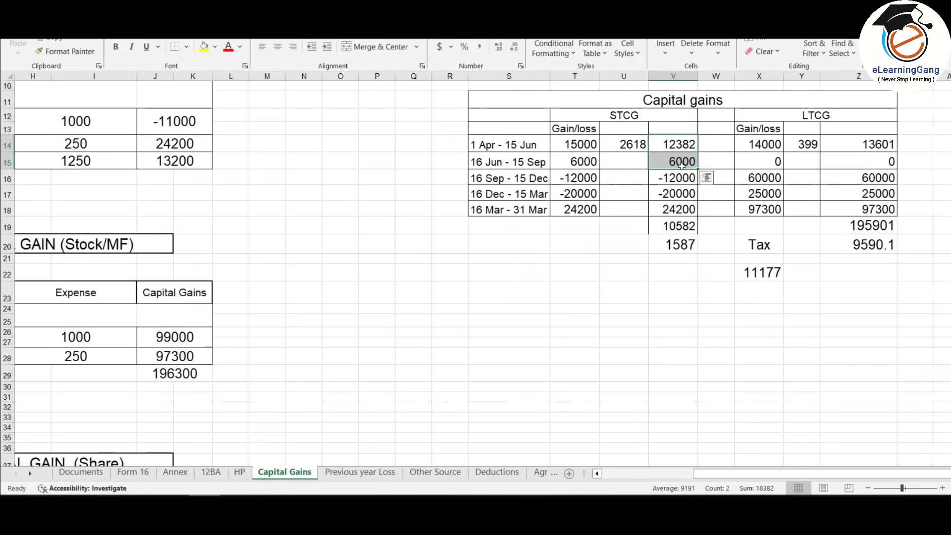
Examine the STCG figures from 16 Sep to 31 Mar and their total to trace how the quarterly losses offset the gains.
click(680, 179)
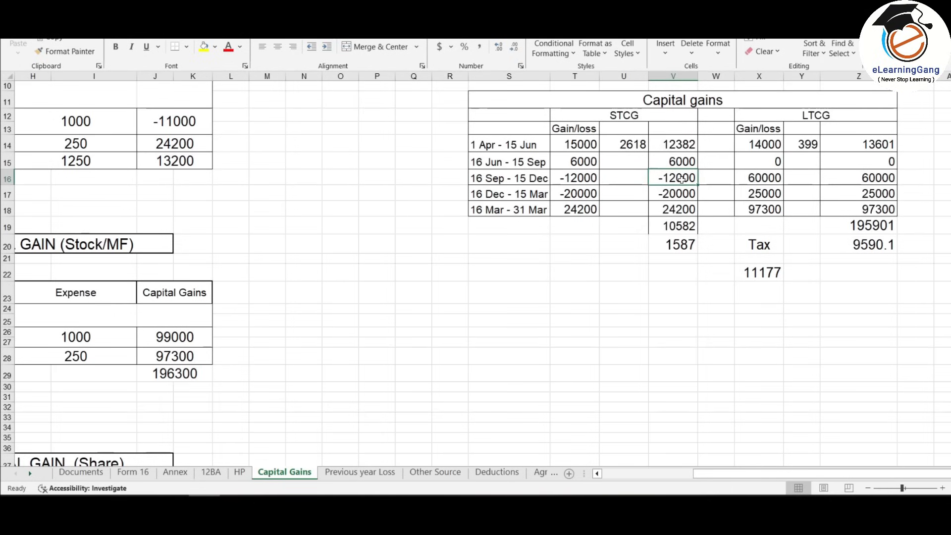
click(679, 194)
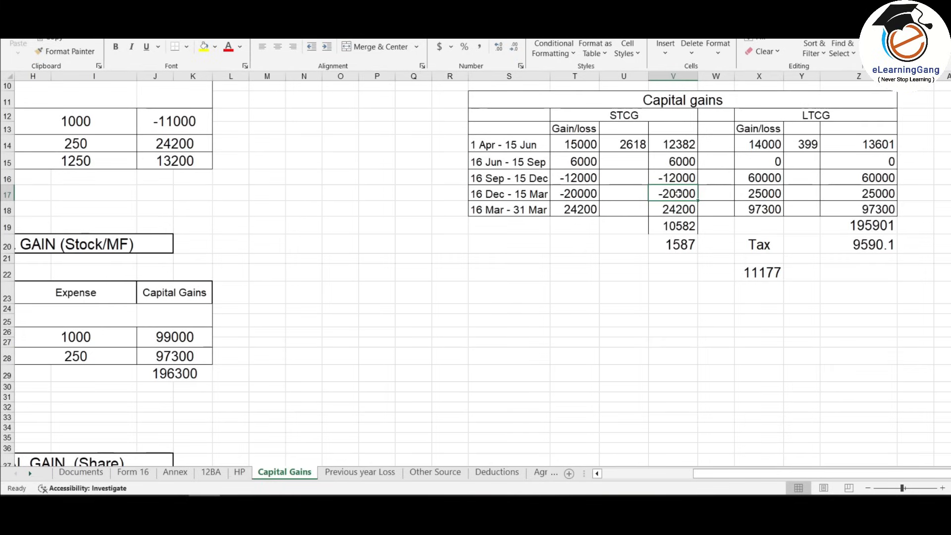
click(676, 210)
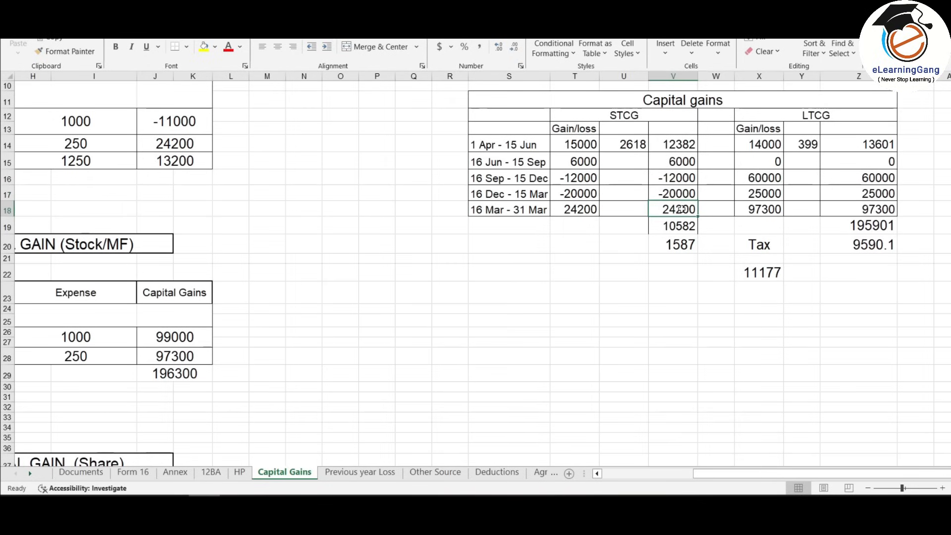
click(682, 193)
click(662, 211)
click(682, 221)
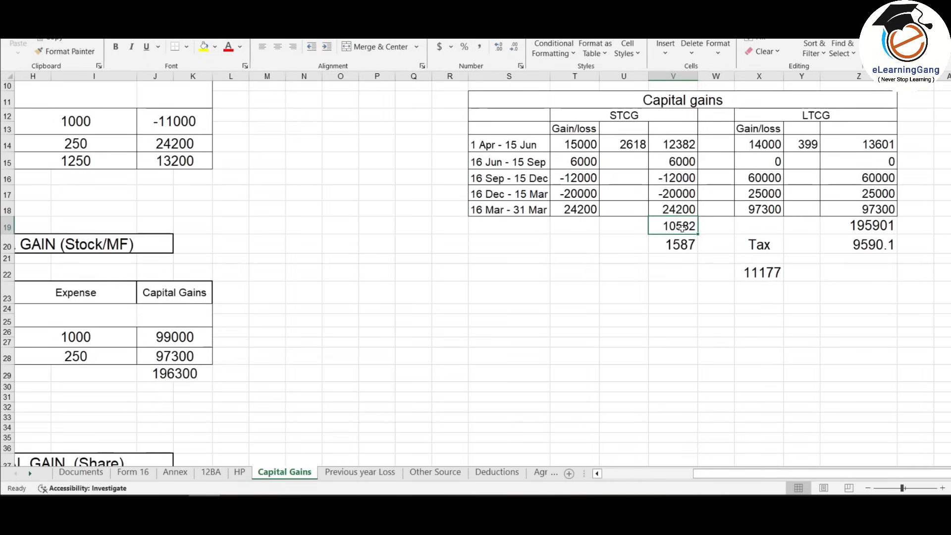
click(680, 210)
click(683, 226)
drag(674, 141, 680, 208)
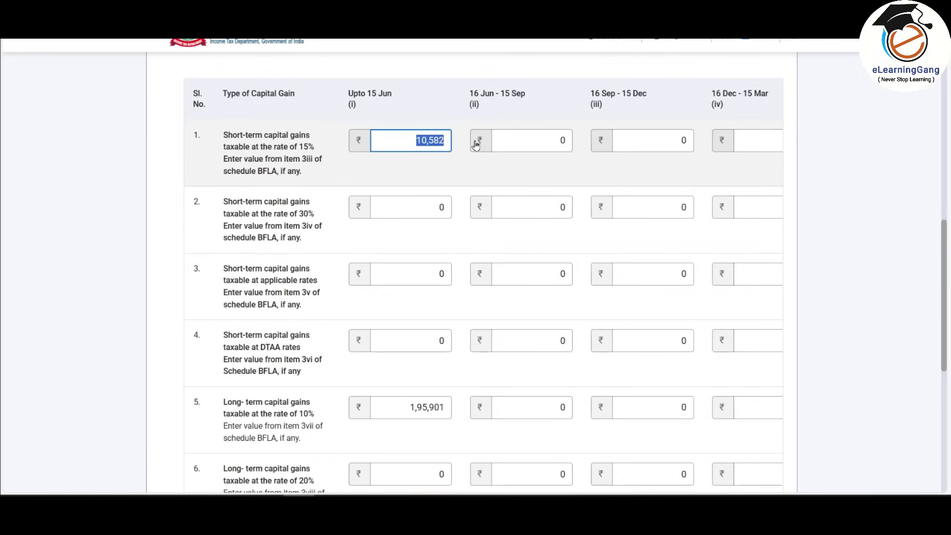
Return to the tax form, clear the 15% short-term gain for Upto 15 Jun, and enter 10,582 for 16 Mar - 31 Mar.
key(BackSpace)
click(476, 143)
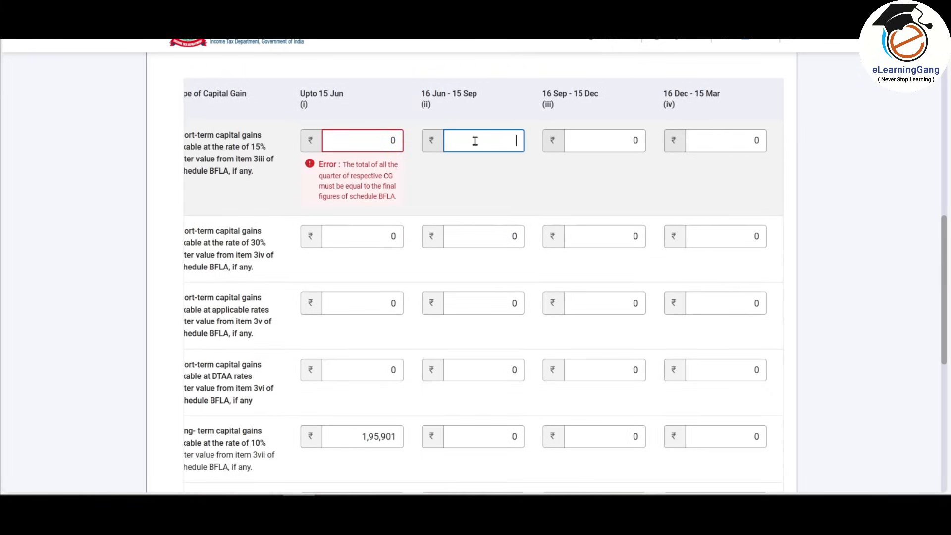
key(Tab)
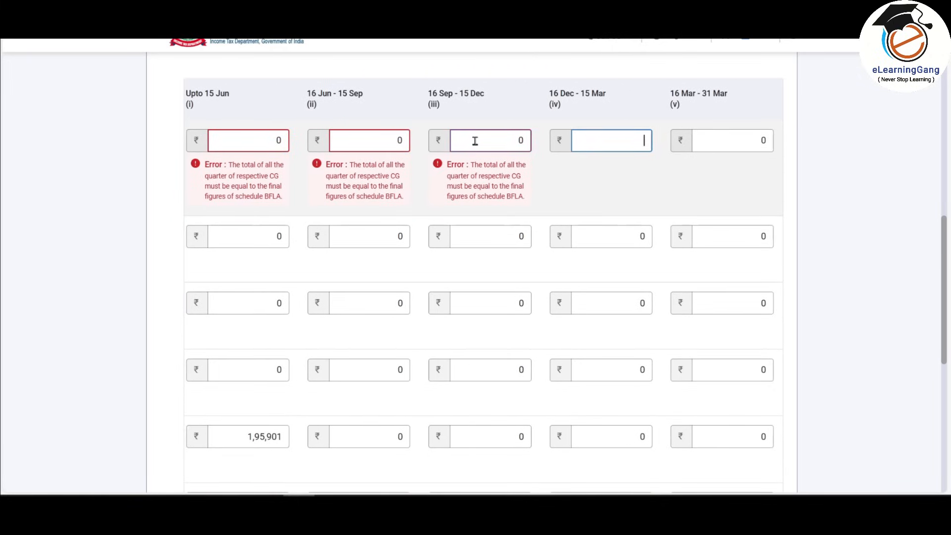
key(Tab)
text(10,582)
Enter 0 in the first four periods of the row for short-term capital gains taxable at 15%.
click(257, 143)
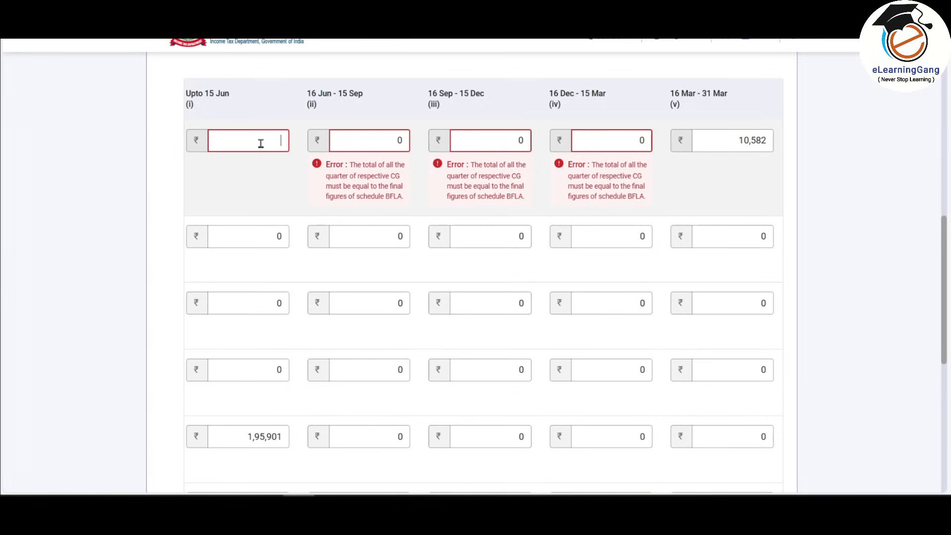
text(0)
key(Tab)
text(0)
key(Tab)
text(0)
key(Tab)
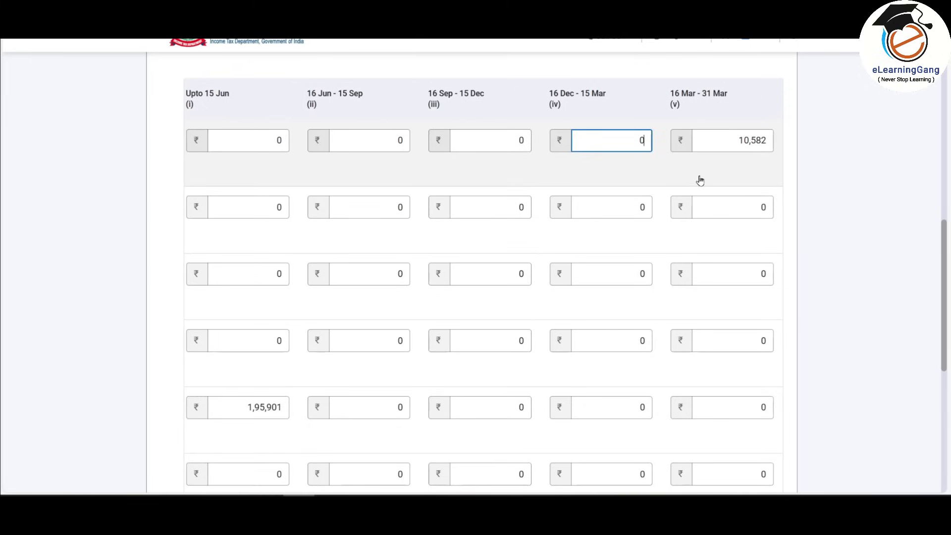
click(479, 112)
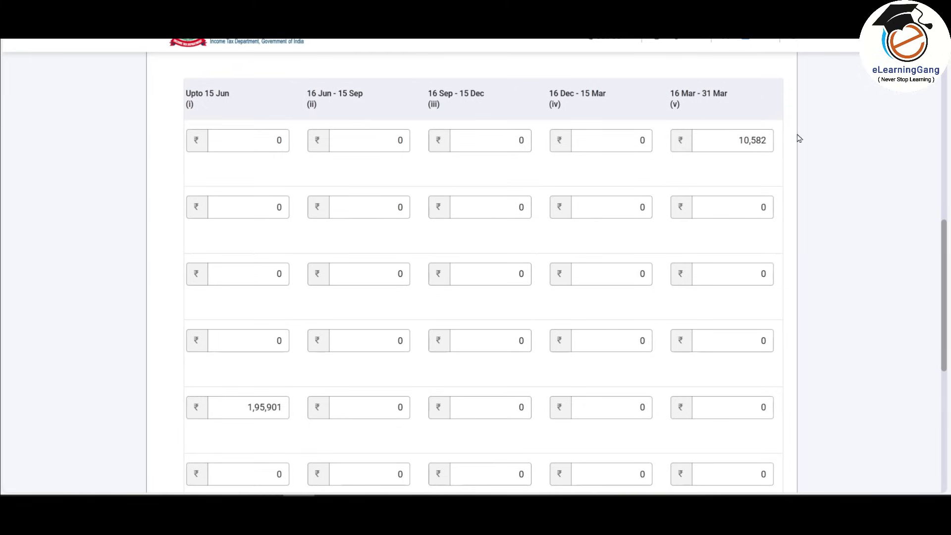
click(745, 143)
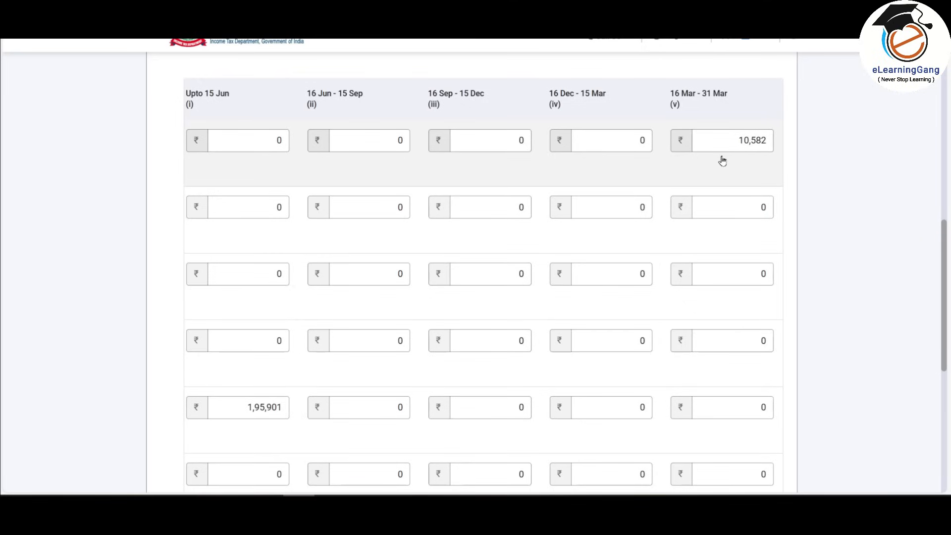
Switch to the Excel workbook and examine the quarterly LTCG figures, including the 1 Apr - 15 Jun gain and its loss adjustment.
drag(948, 262, 758, 355)
drag(757, 403, 544, 366)
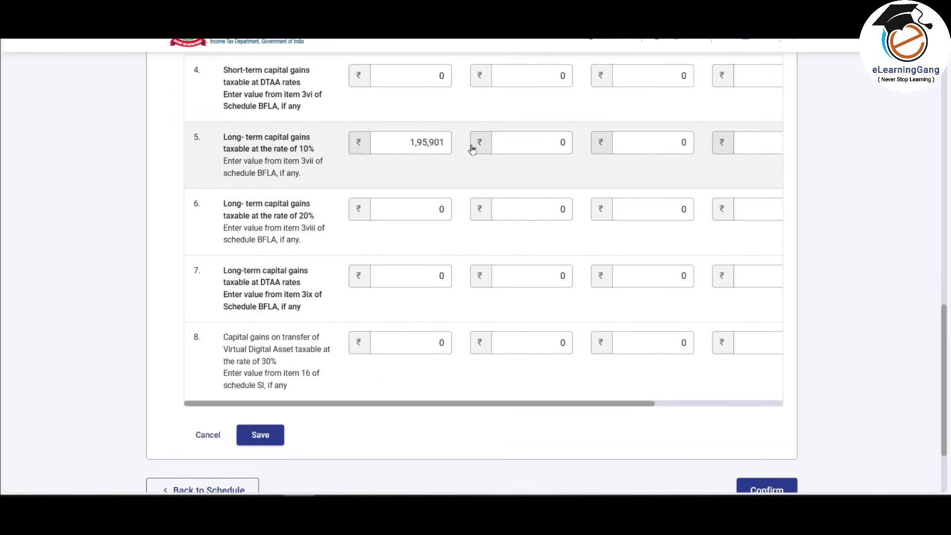
key(alt+Tab)
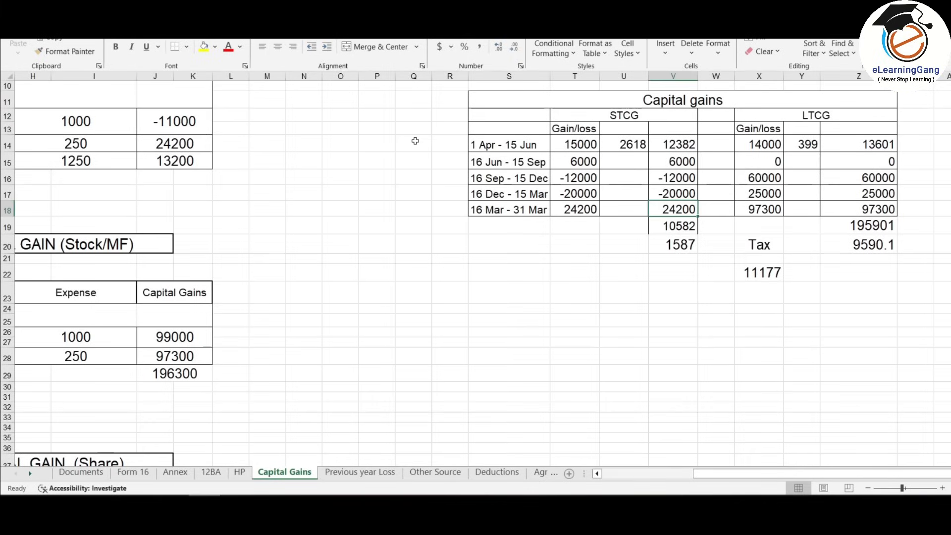
drag(877, 144, 876, 193)
click(869, 142)
key(alt+Tab)
key(alt+Tab)
click(749, 148)
click(806, 149)
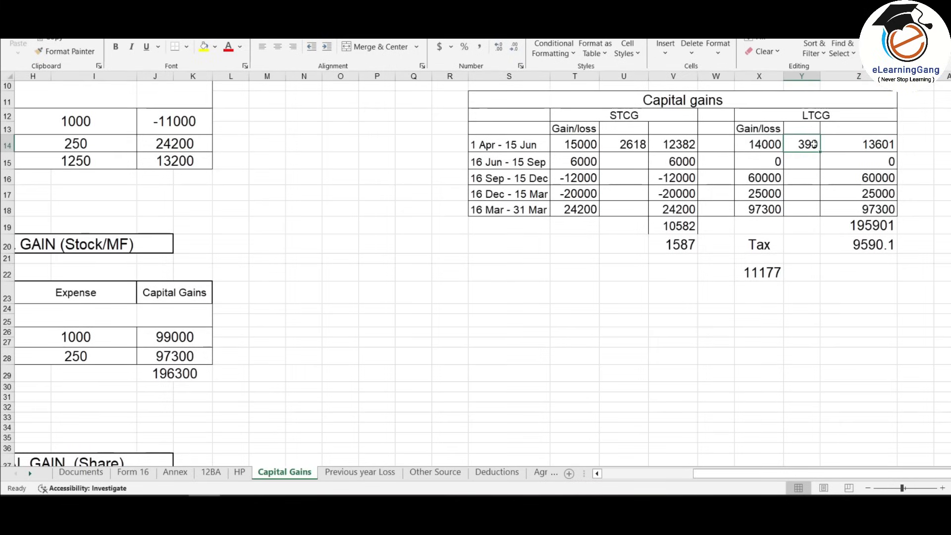
Return to the tax form and fill the 10% long-term gains row with 13,601, 0, 60,000, 25,000 and 97,300 across the five periods.
key(alt+Tab)
text(13601)
key(Tab)
text(0)
key(Tab)
text(60000)
key(Tab)
text(25000)
key(Tab)
text(97300)
Re-enter 13,601, 0, 60,000 and 25,000 in the first four periods of the 10% long-term gains row.
click(286, 143)
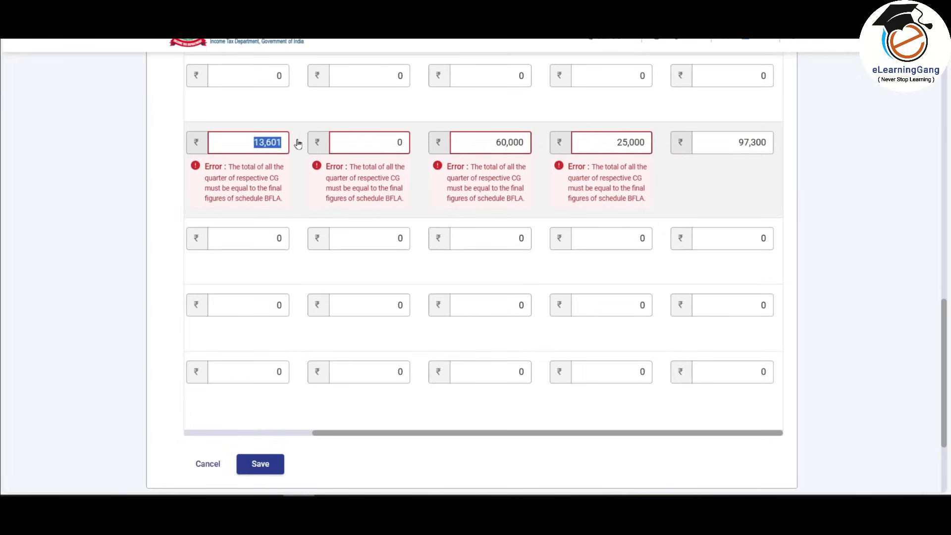
text(13601)
key(Tab)
text(0)
key(Tab)
text(60000)
key(Tab)
text(25000)
click(598, 172)
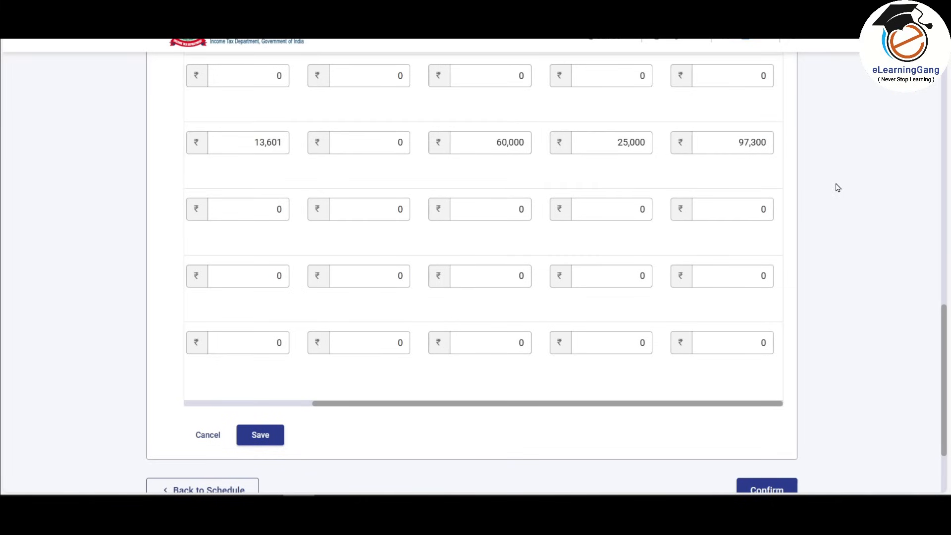
Save the quarterly accrual breakup and confirm the capital gains schedule.
scroll(837, 187, down, 2)
click(264, 375)
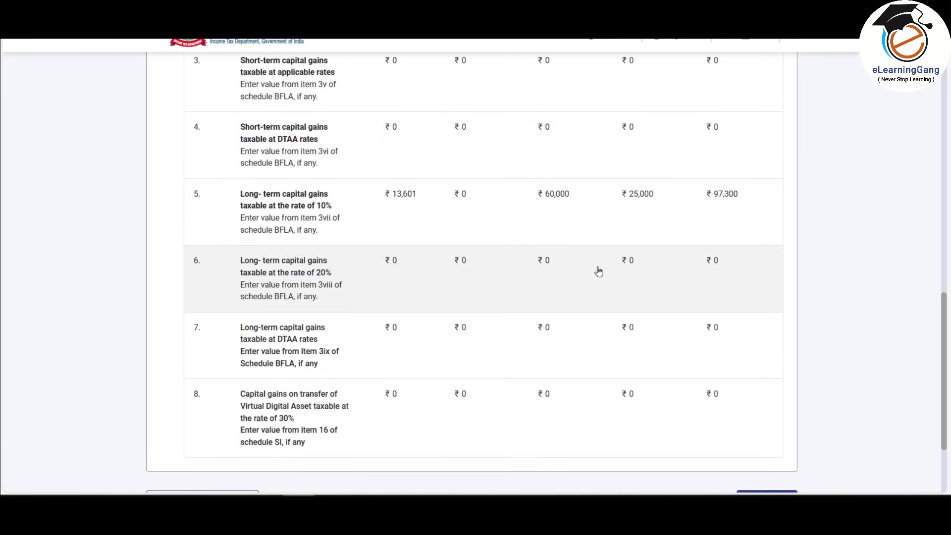
scroll(831, 160, down, 3)
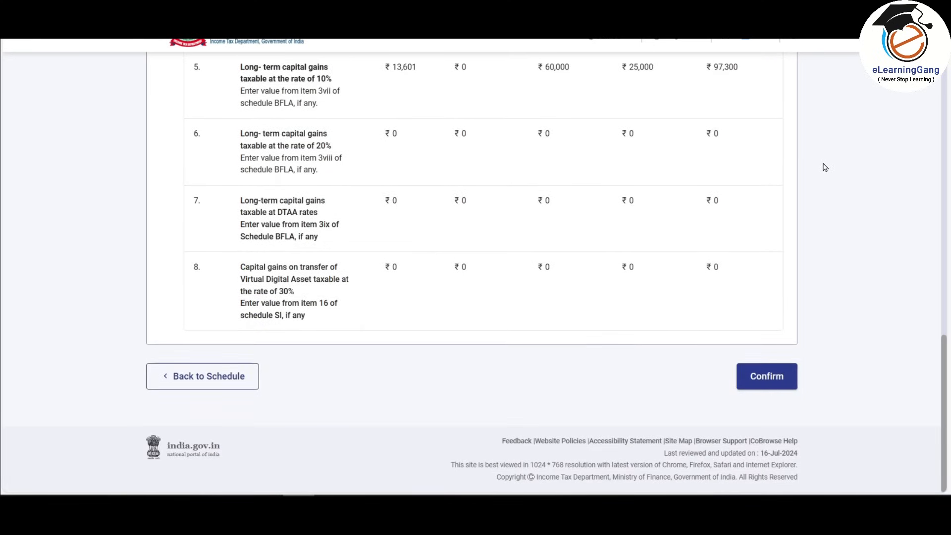
click(767, 377)
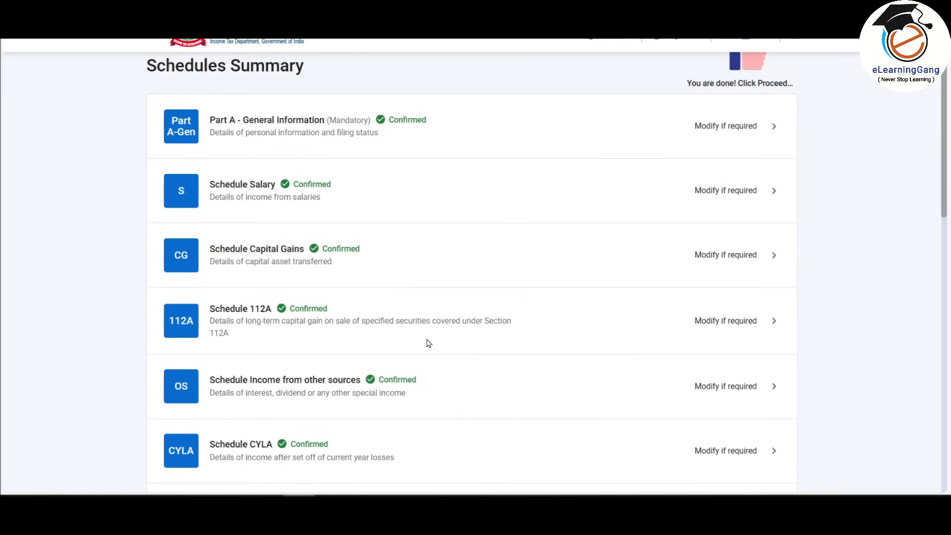
Review the schedules summary, open Schedule VIA, and look over its Part B deductions.
scroll(427, 144, down, 3)
scroll(428, 144, up, 3)
scroll(428, 144, down, 1)
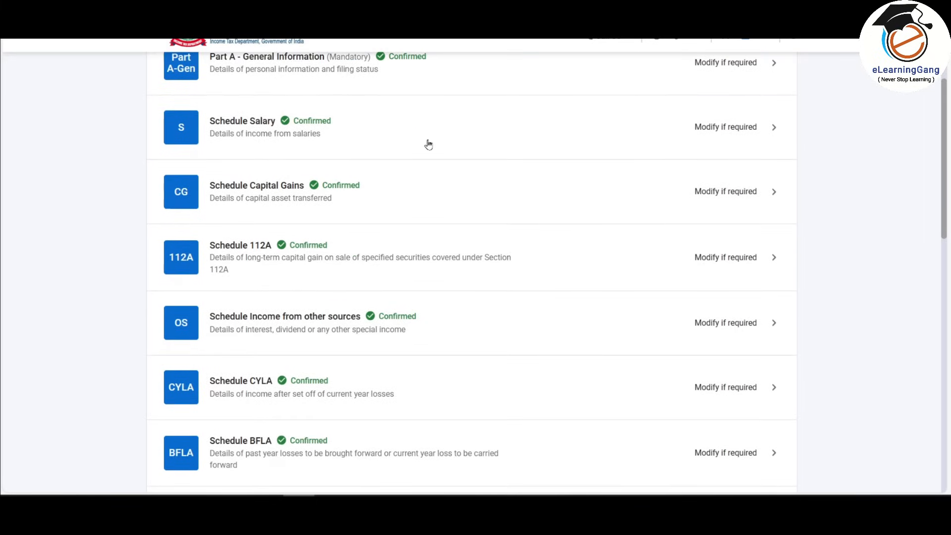
scroll(429, 145, down, 5)
scroll(429, 144, down, 2)
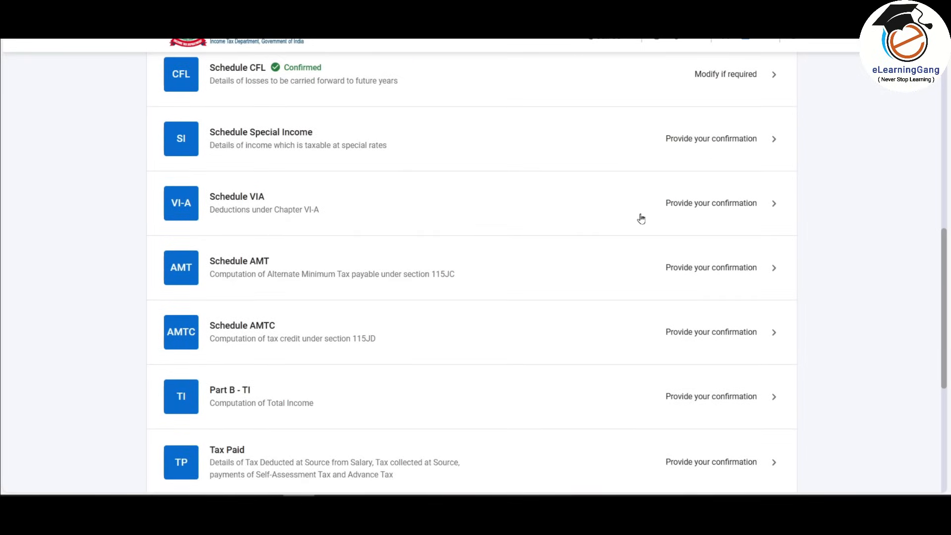
click(672, 204)
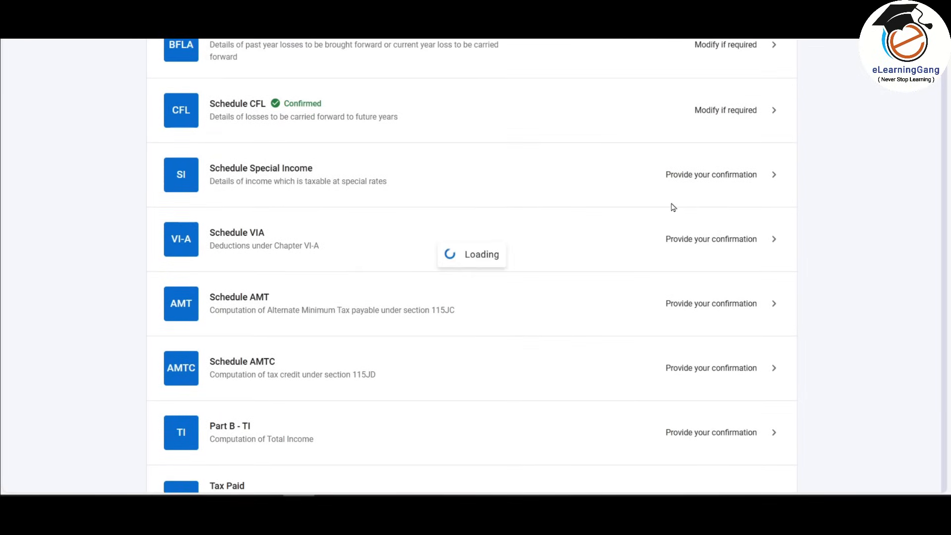
scroll(557, 244, down, 6)
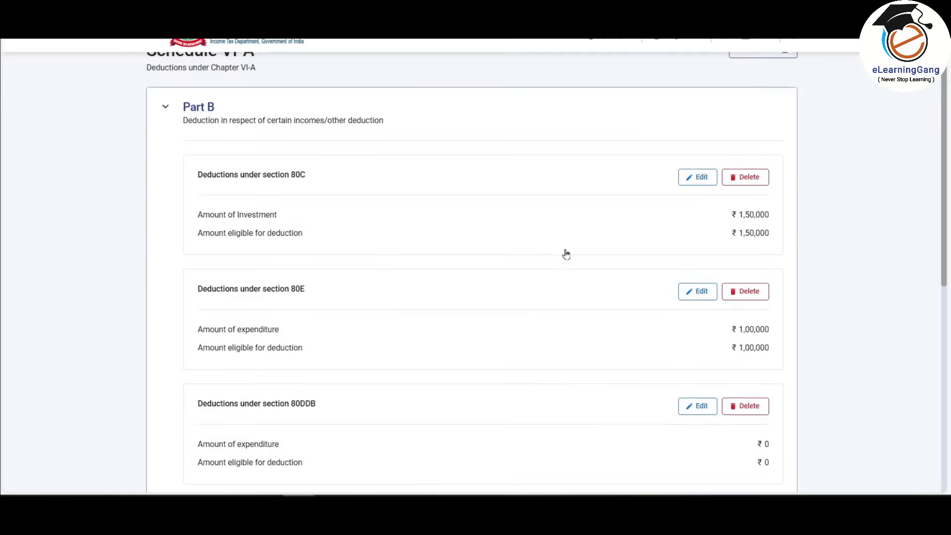
scroll(524, 314, up, 3)
Set the interest paid under section 80E to 1,50,000, save the deduction, and confirm Schedule VI-A.
click(696, 230)
drag(761, 201, 752, 201)
text(05)
click(772, 289)
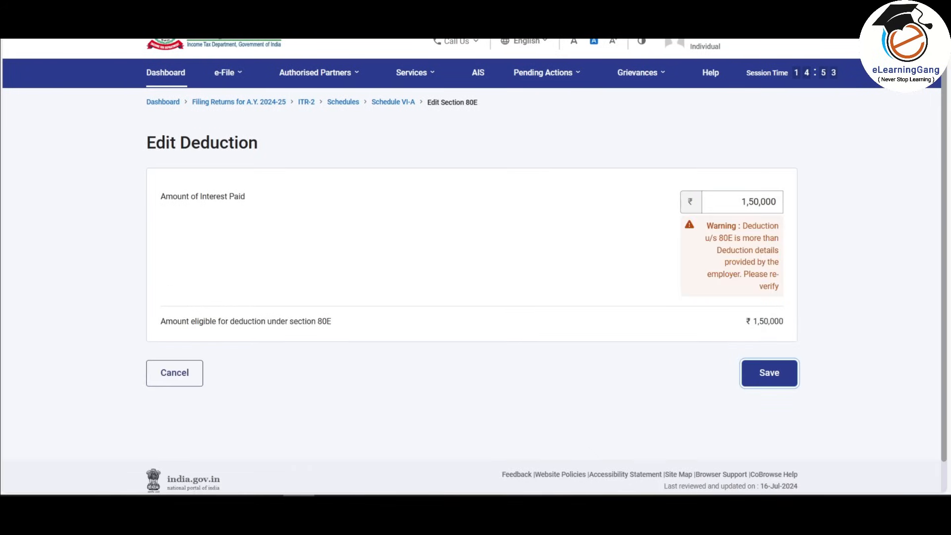
click(771, 378)
click(768, 388)
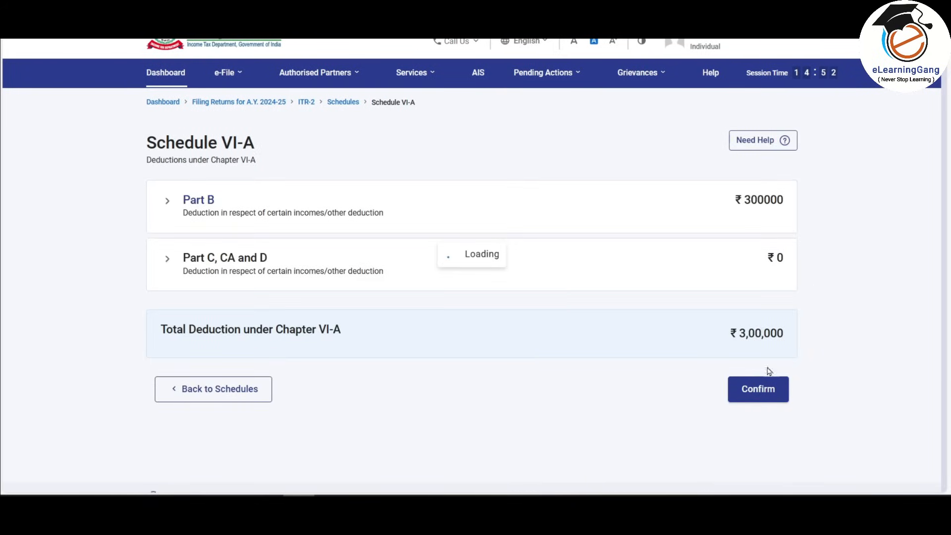
Open Part B - TI, review the total income computation from salaries to deemed income, and confirm it.
scroll(591, 302, down, 3)
scroll(591, 303, down, 3)
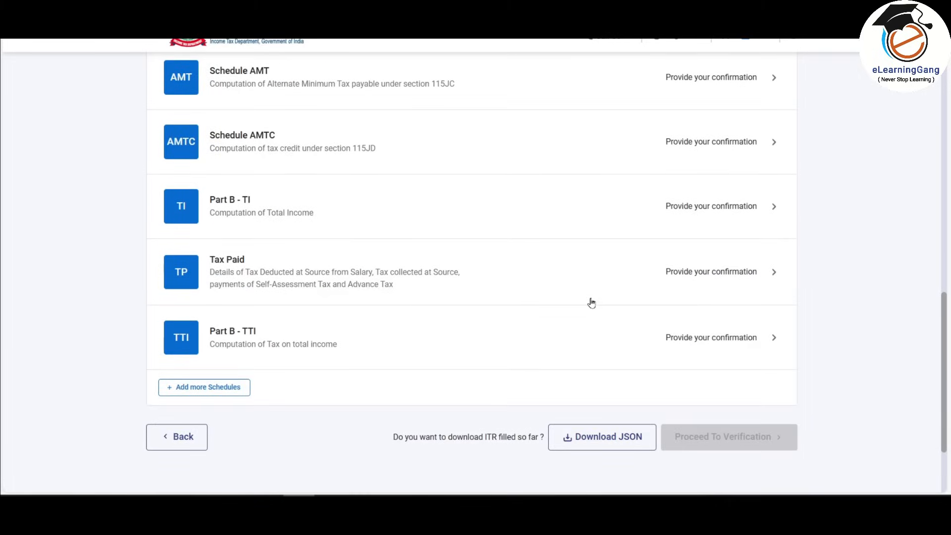
click(446, 213)
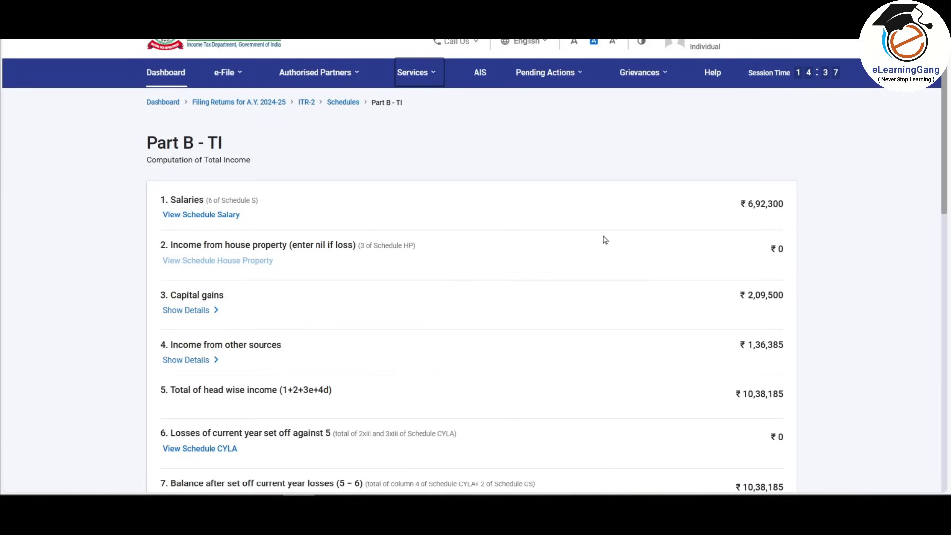
scroll(605, 239, down, 7)
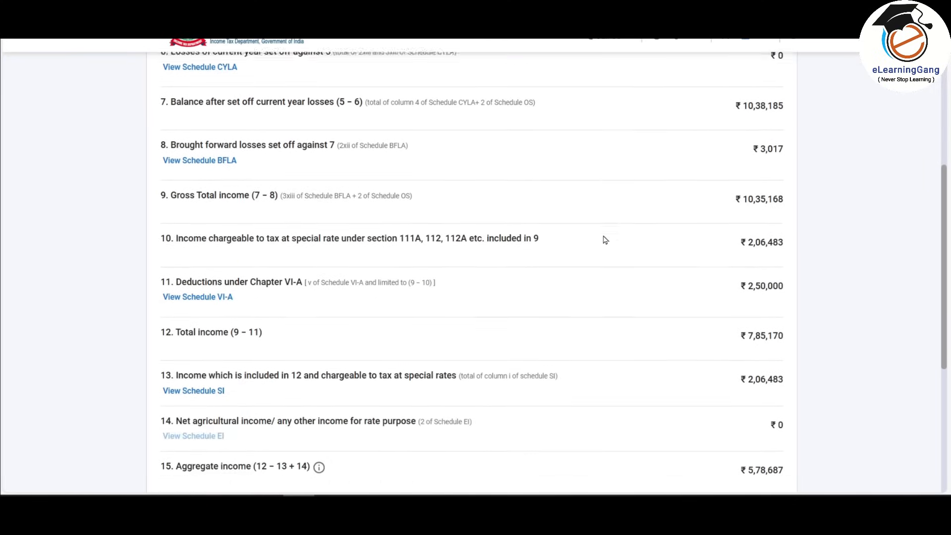
scroll(563, 239, up, 7)
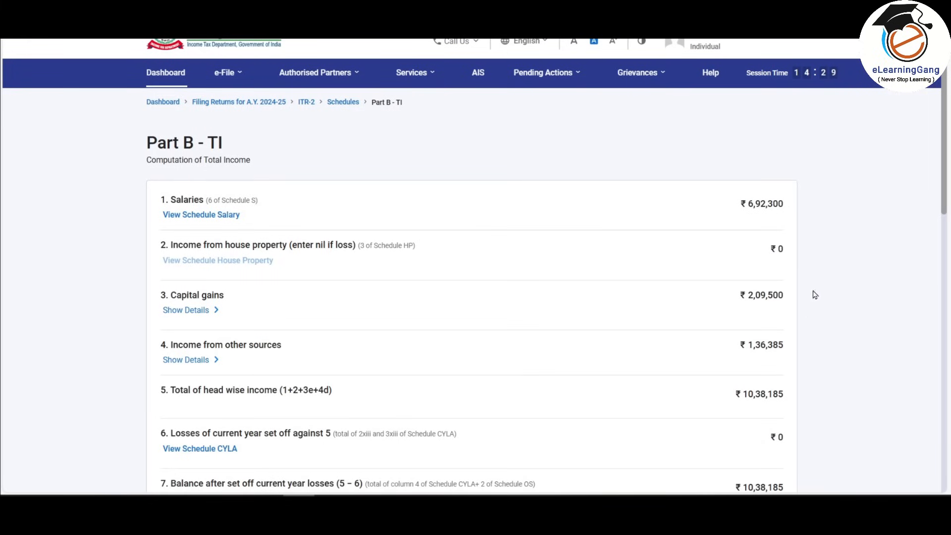
scroll(517, 204, down, 7)
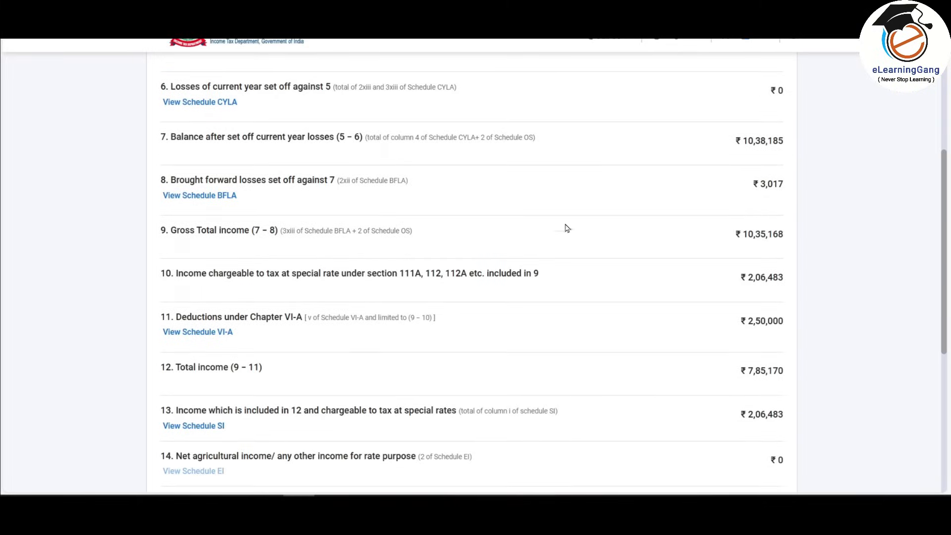
scroll(679, 155, down, 5)
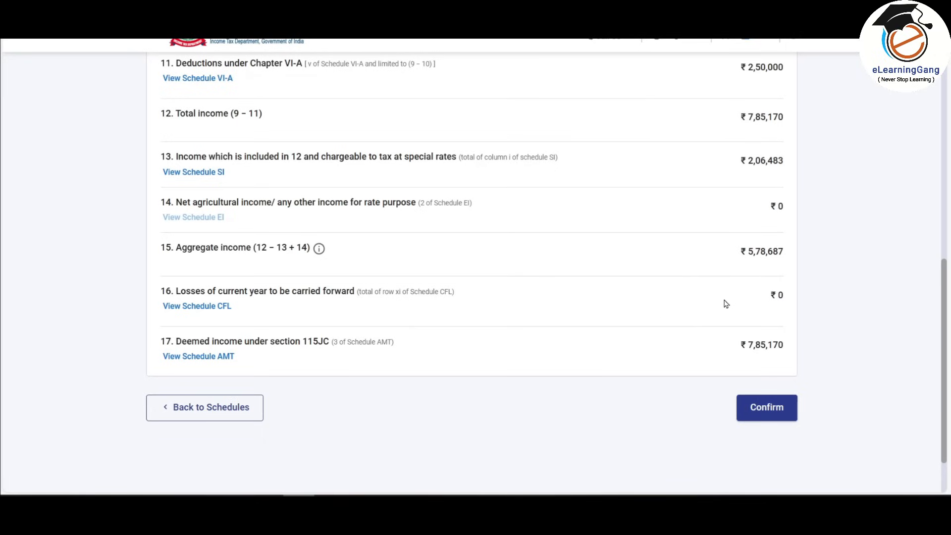
click(768, 407)
Open the Tax Paid schedule, check the TDS, TCS, advance tax and total taxes paid entries, and confirm it.
scroll(520, 228, down, 3)
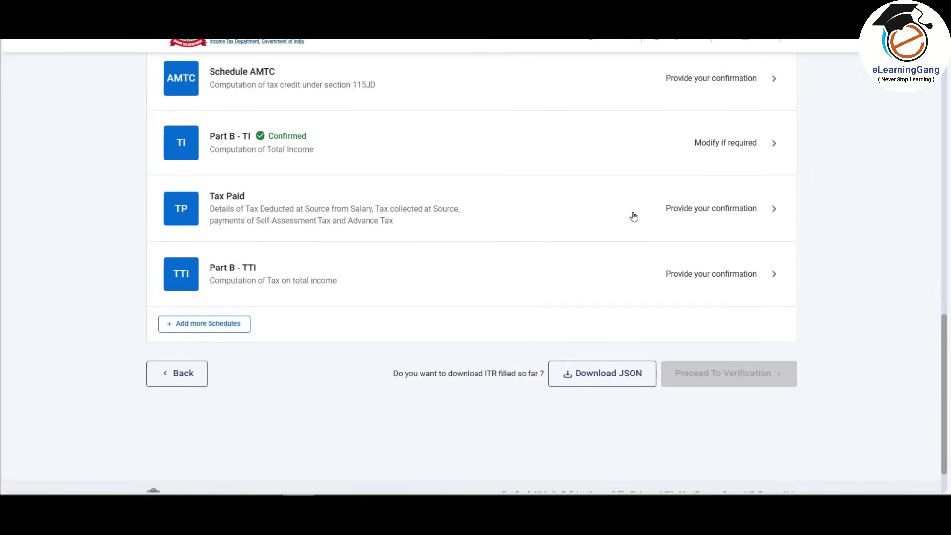
scroll(634, 205, up, 5)
scroll(638, 194, down, 5)
click(439, 203)
scroll(397, 249, down, 1)
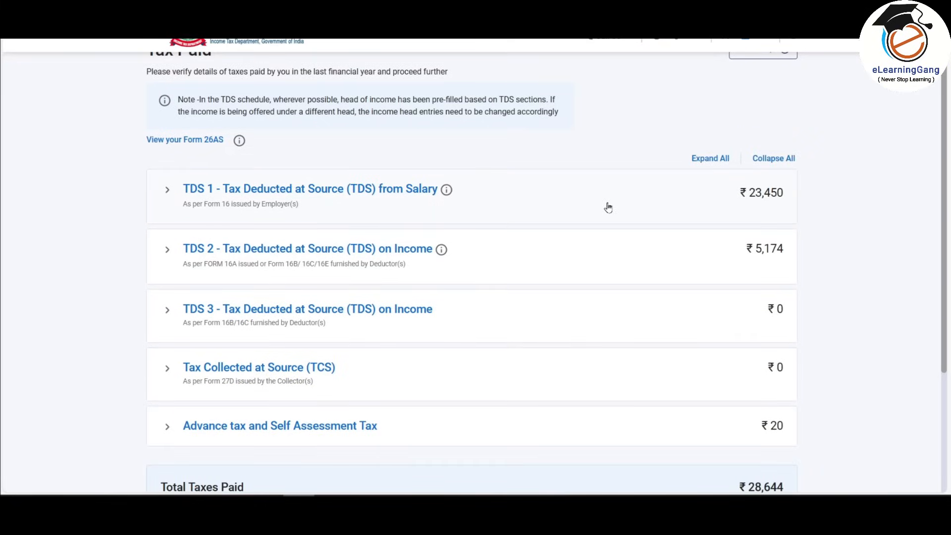
scroll(638, 194, down, 2)
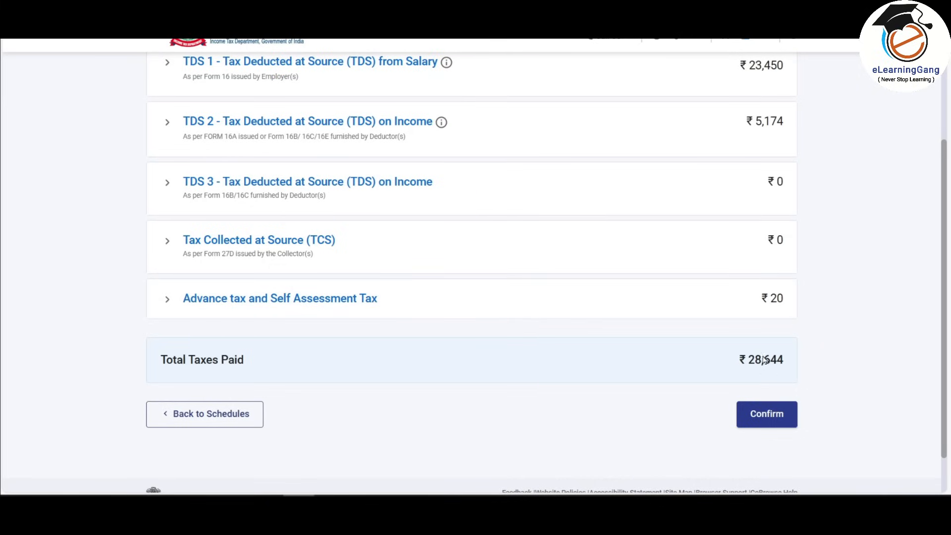
click(771, 420)
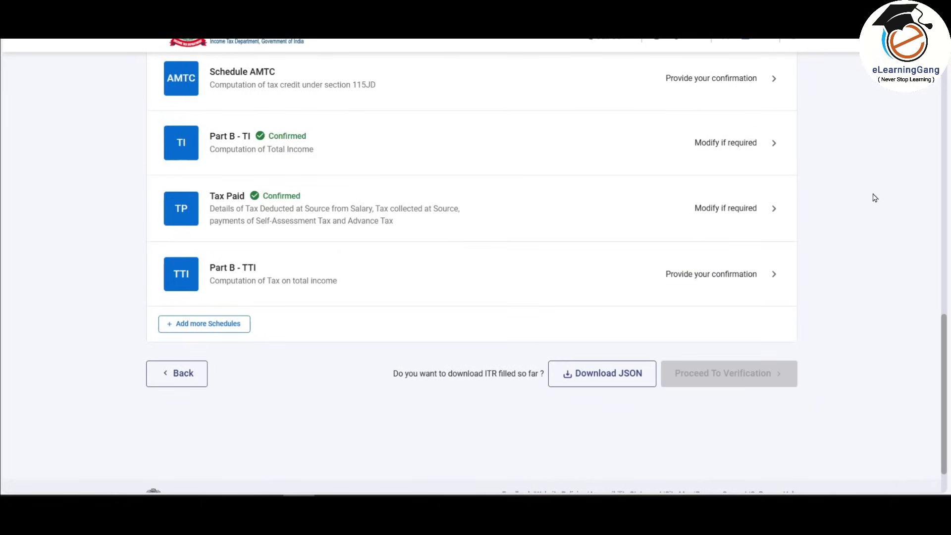
Open Part B - TTI, expand the tax payable on total income, and review the liability, taxes paid, refund and foreign-asset declaration.
click(375, 278)
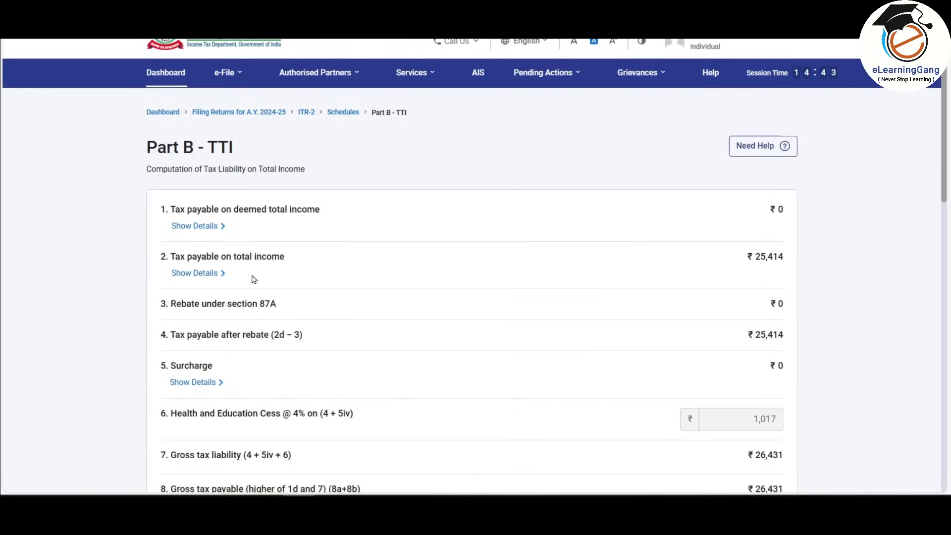
click(194, 273)
scroll(670, 347, down, 5)
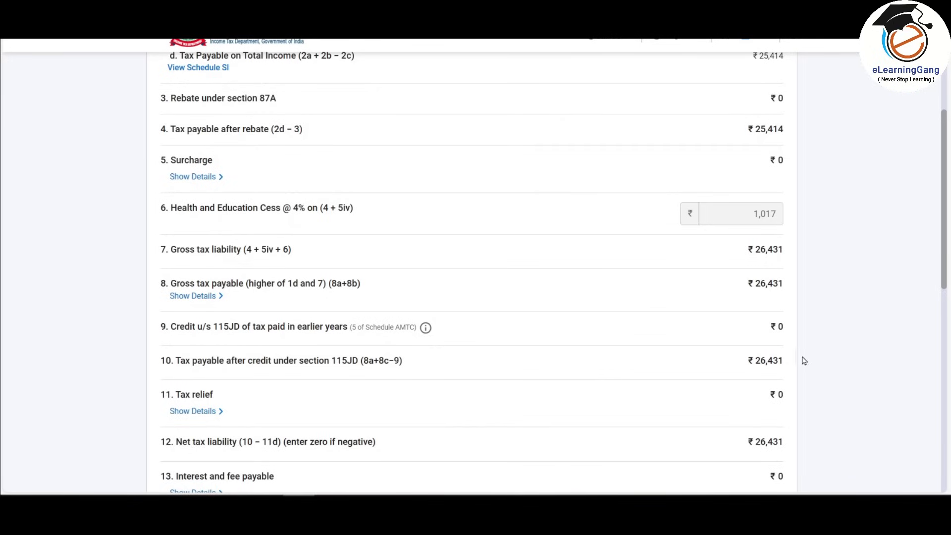
scroll(689, 277, down, 5)
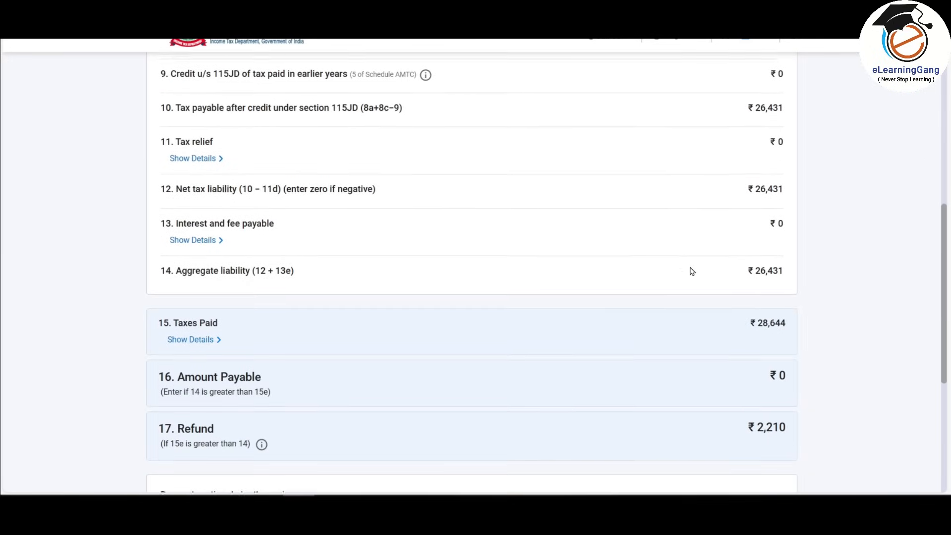
scroll(709, 252, down, 3)
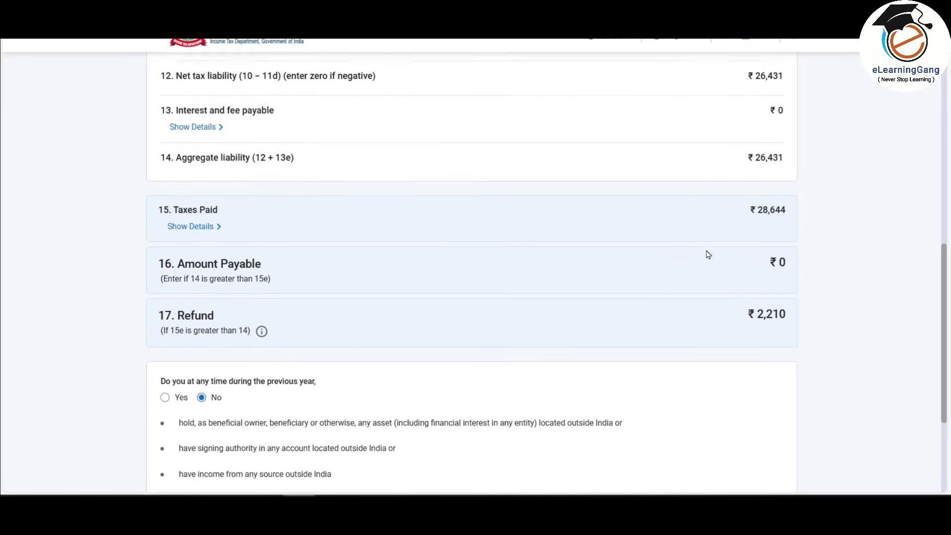
scroll(531, 262, down, 2)
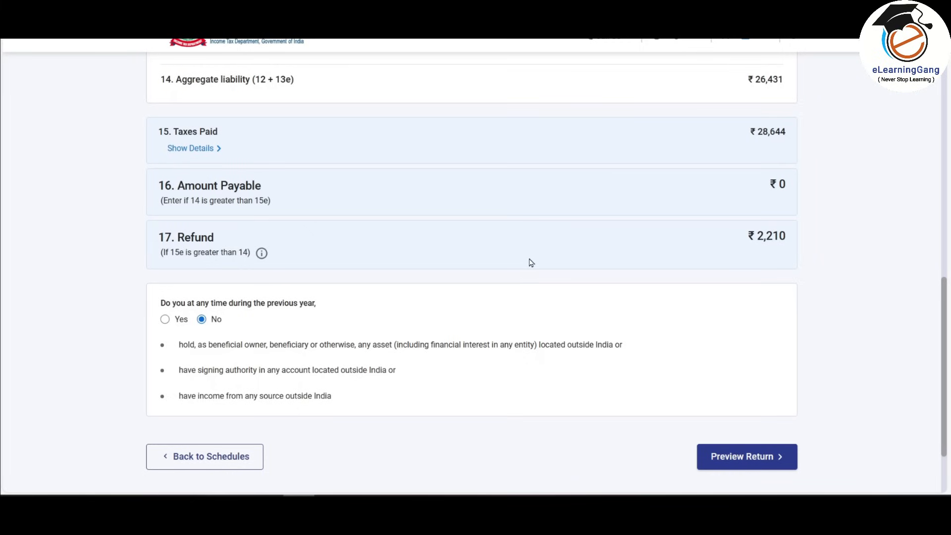
scroll(366, 338, down, 1)
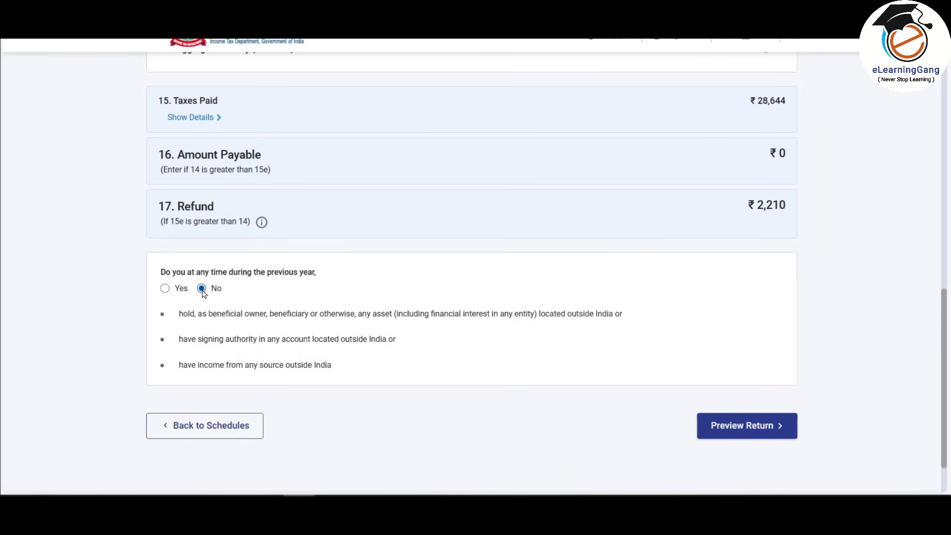
scroll(716, 307, up, 3)
scroll(712, 303, down, 3)
scroll(179, 278, down, 1)
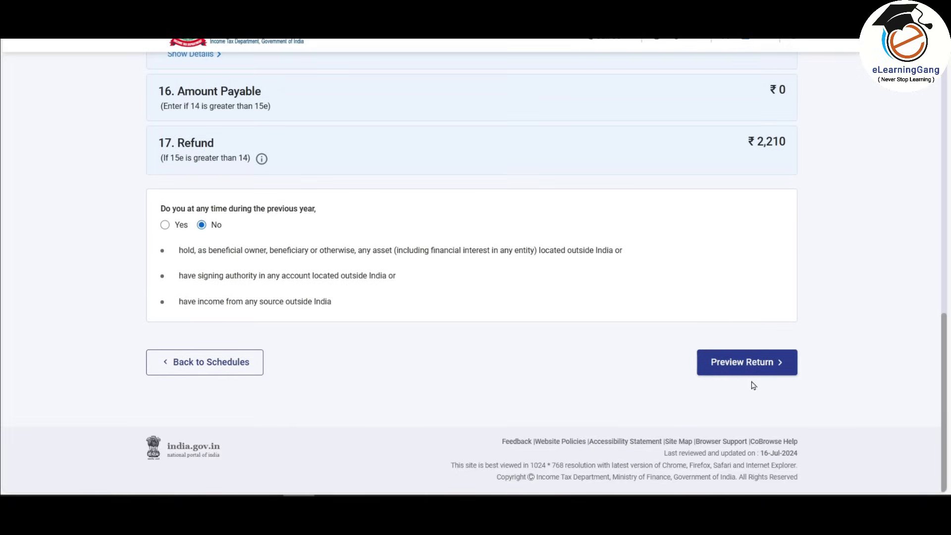
Proceed to the return preview, accept the declaration, check the place, and send the return for validation.
click(748, 364)
click(132, 207)
drag(201, 399, 135, 396)
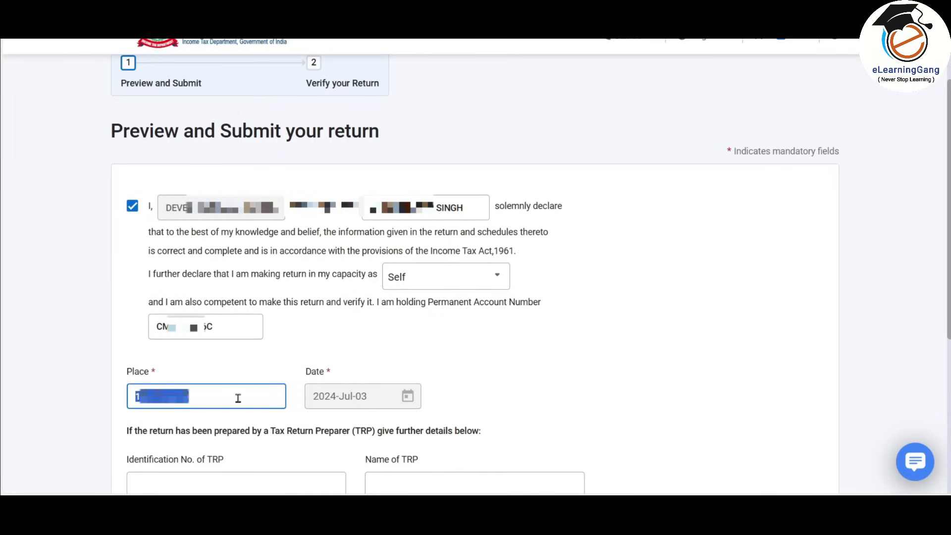
scroll(238, 398, down, 5)
click(783, 322)
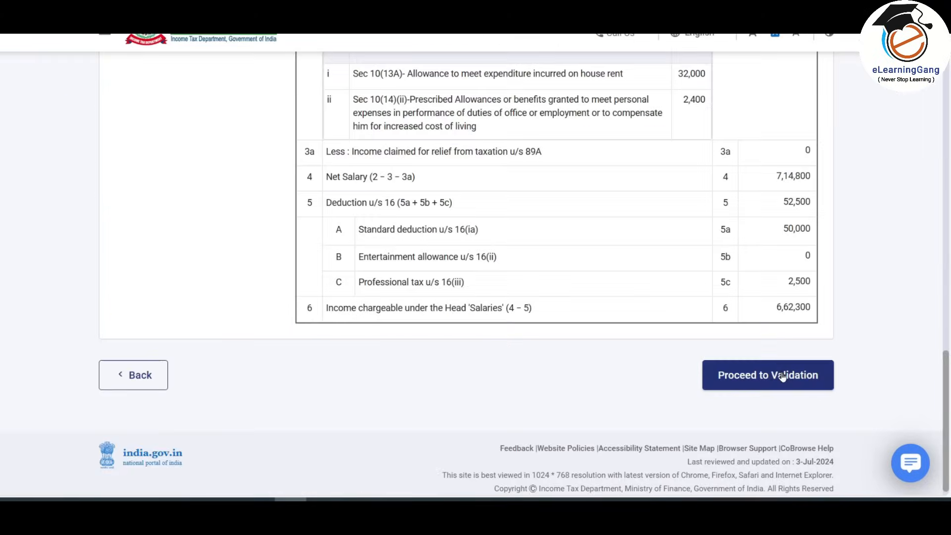
click(768, 375)
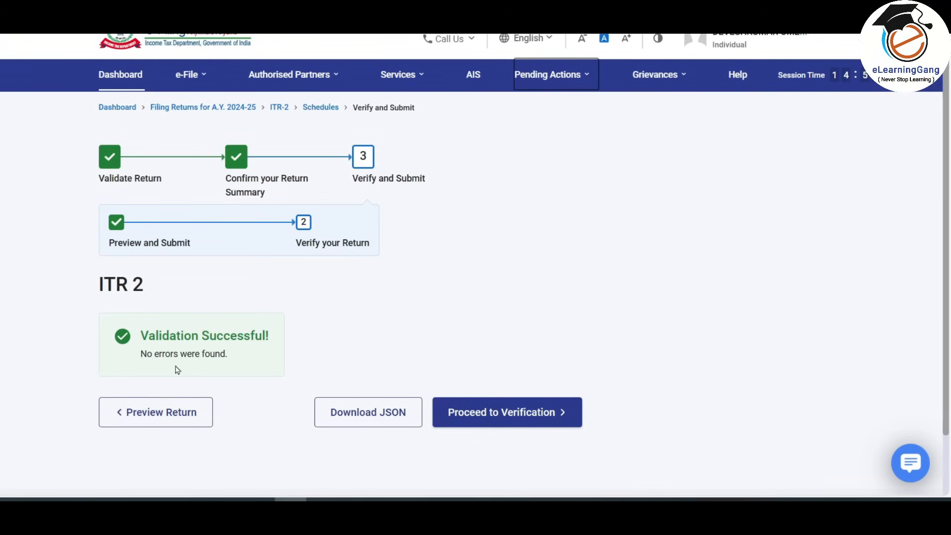
Proceed to verification and choose e-Verify Now using an OTP on the mobile number registered with Aadhaar.
click(530, 416)
click(118, 259)
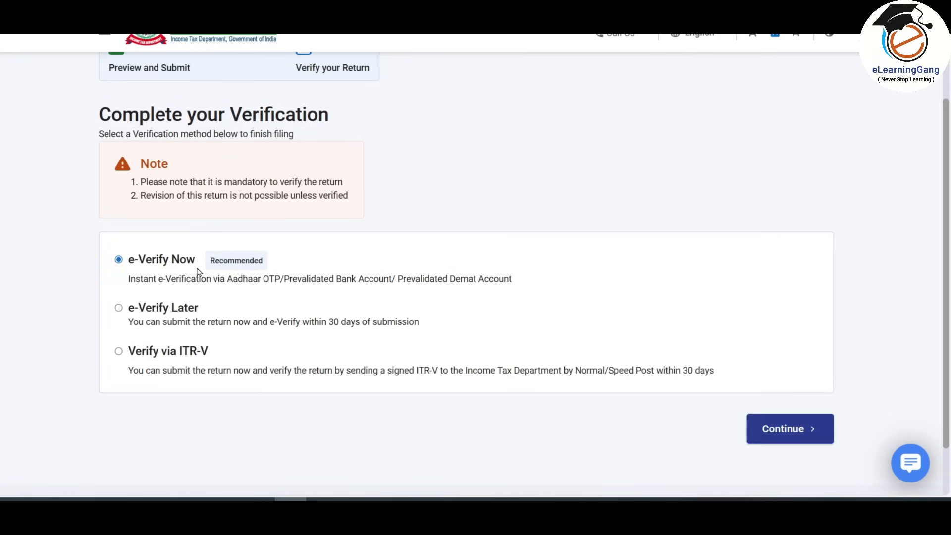
click(120, 140)
click(788, 449)
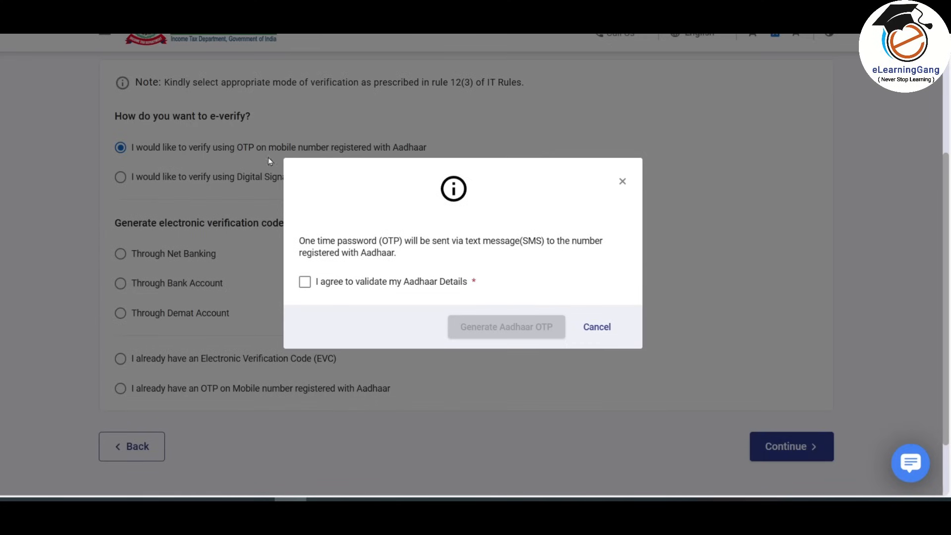
Agree to validate the Aadhaar details, generate the Aadhaar OTP, and enter the received OTP.
click(304, 281)
click(506, 327)
click(311, 256)
text(******)
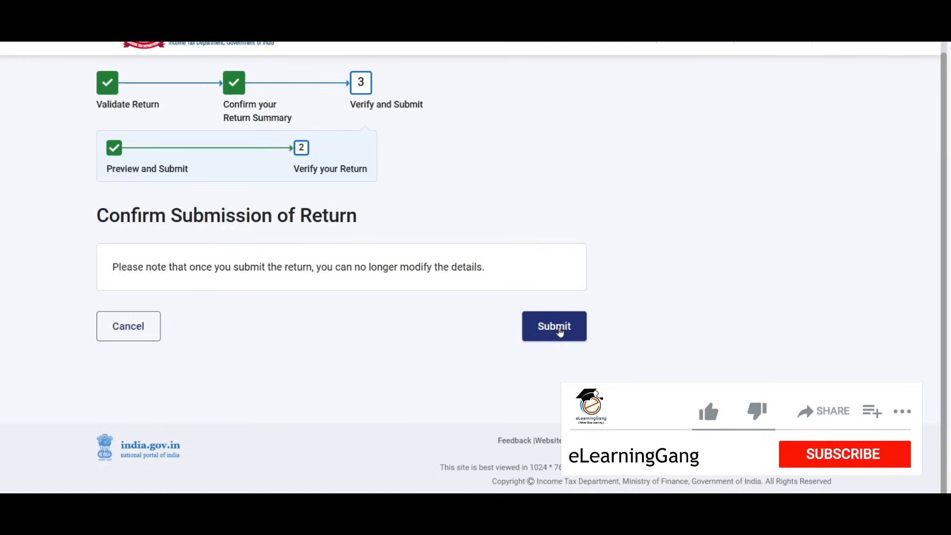
Submit the verified return and download its receipt.
click(554, 325)
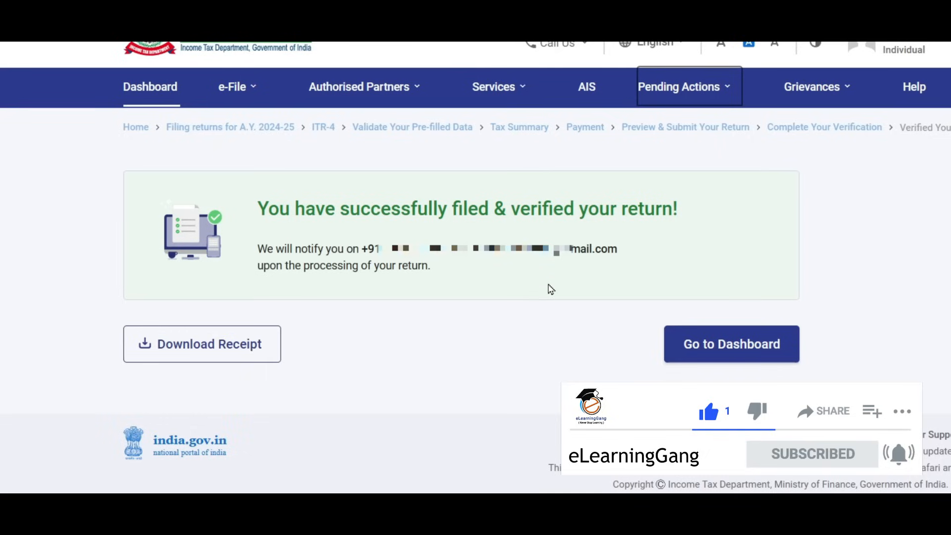
click(234, 356)
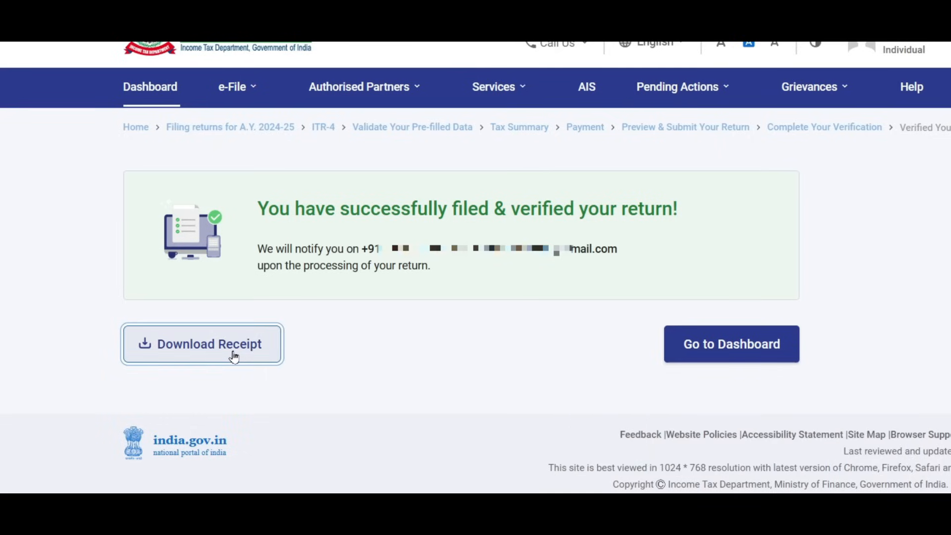